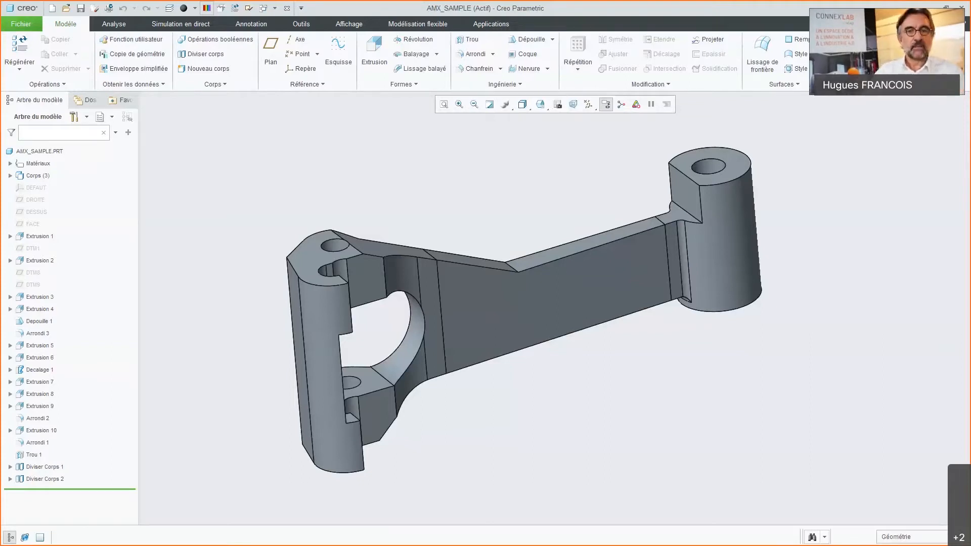
Step: Start a beam lattice with the AXE, CENTRAL and CROCHET bodies as its volume region, flipping the CENTRAL and AXE direction arrows
{"action": "left_click", "coordinate": [514, 86]}
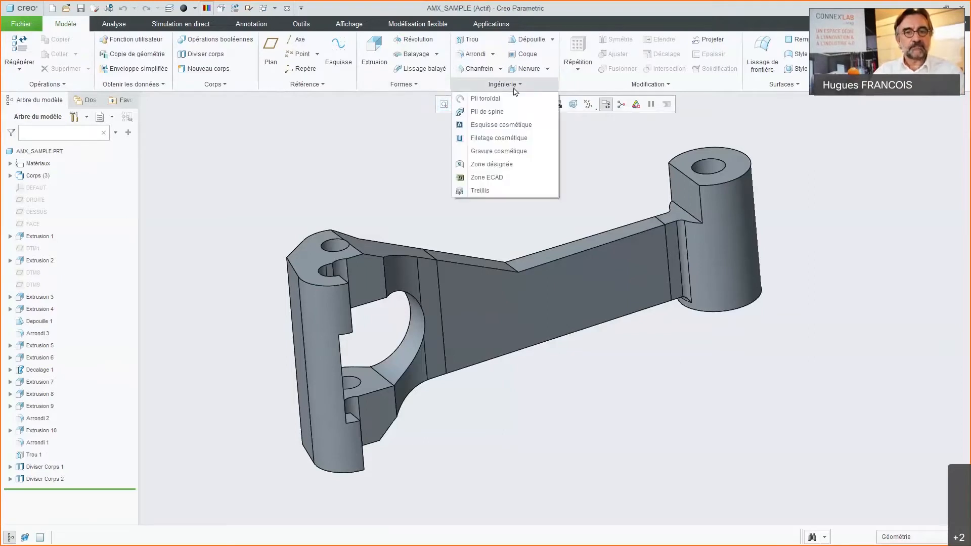
{"action": "left_click", "coordinate": [480, 191]}
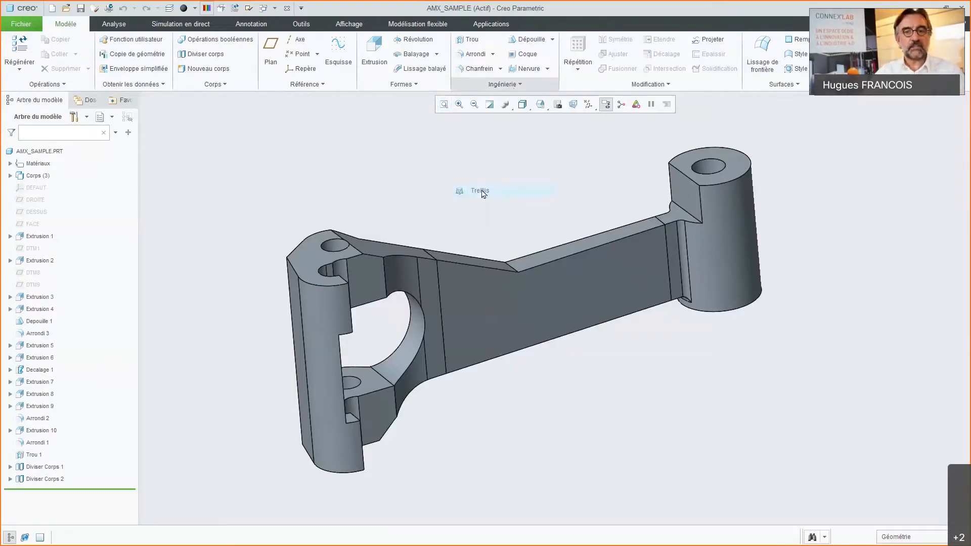
{"action": "middle_click_drag", "start_coordinate": [495, 202], "coordinate": [496, 212]}
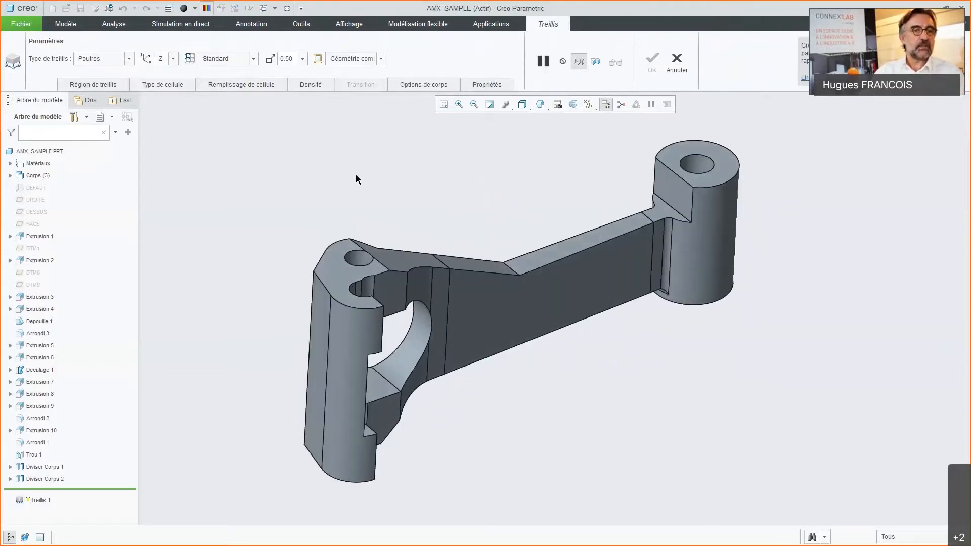
{"action": "left_click", "coordinate": [100, 85]}
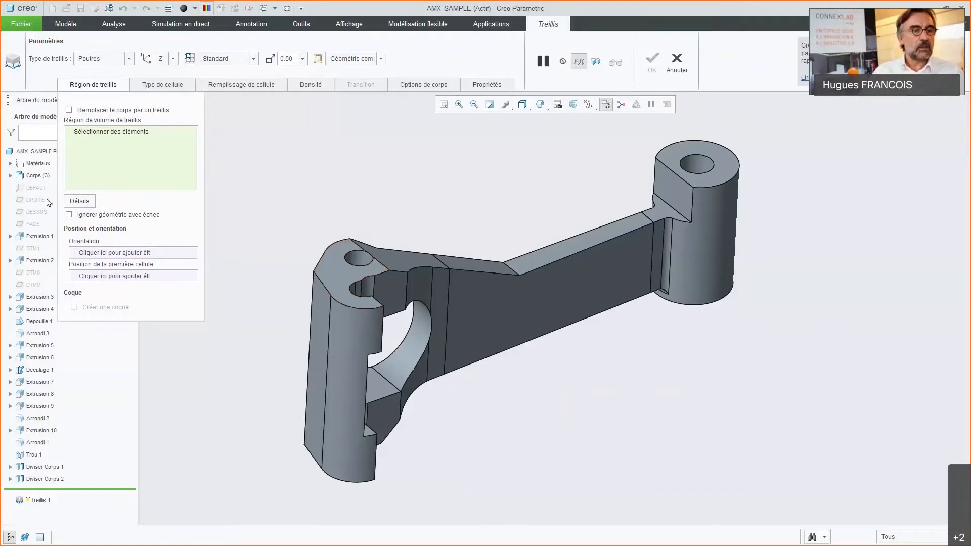
{"action": "left_click", "coordinate": [10, 176]}
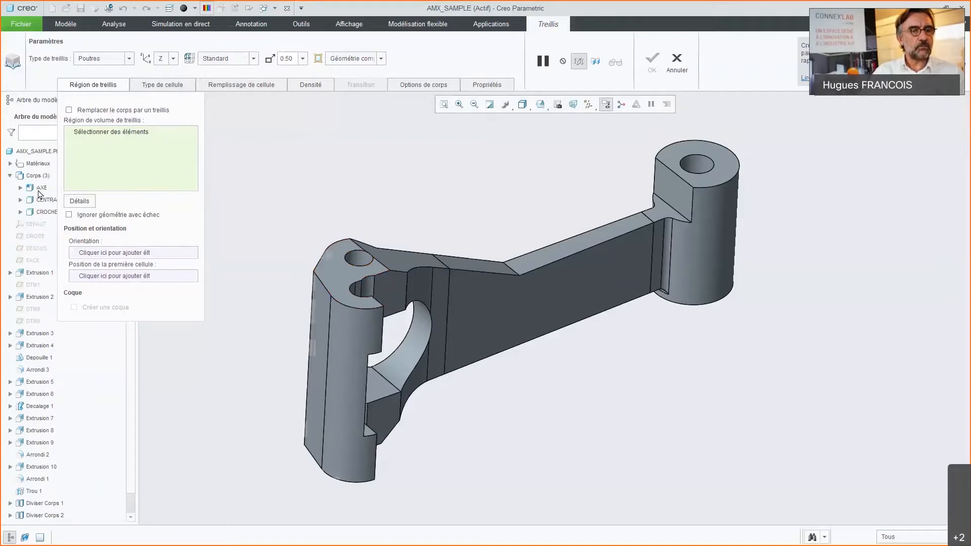
{"action": "left_click", "coordinate": [41, 188]}
{"action": "left_click", "coordinate": [45, 200], "text": "ctrl"}
{"action": "left_click", "coordinate": [45, 214], "text": "ctrl"}
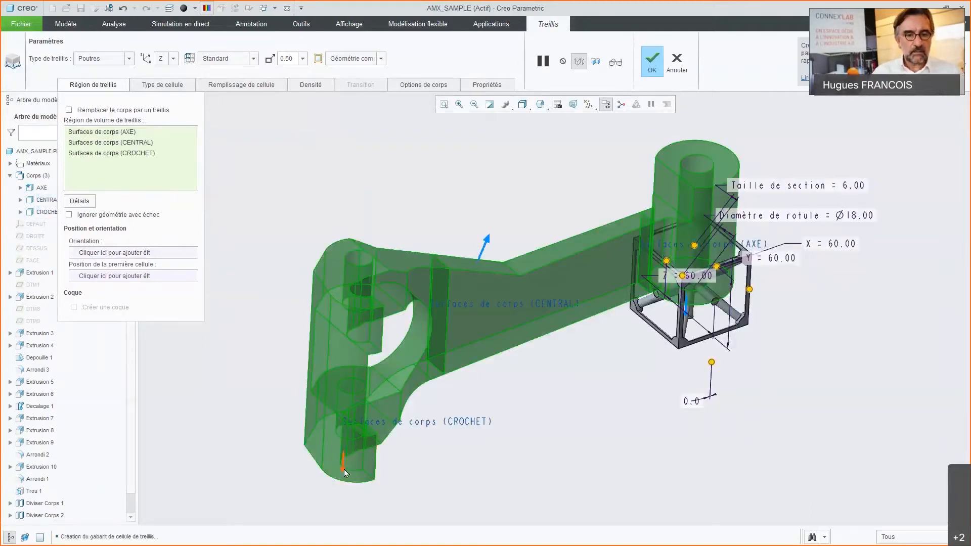
{"action": "left_click", "coordinate": [480, 264]}
{"action": "left_click", "coordinate": [686, 316]}
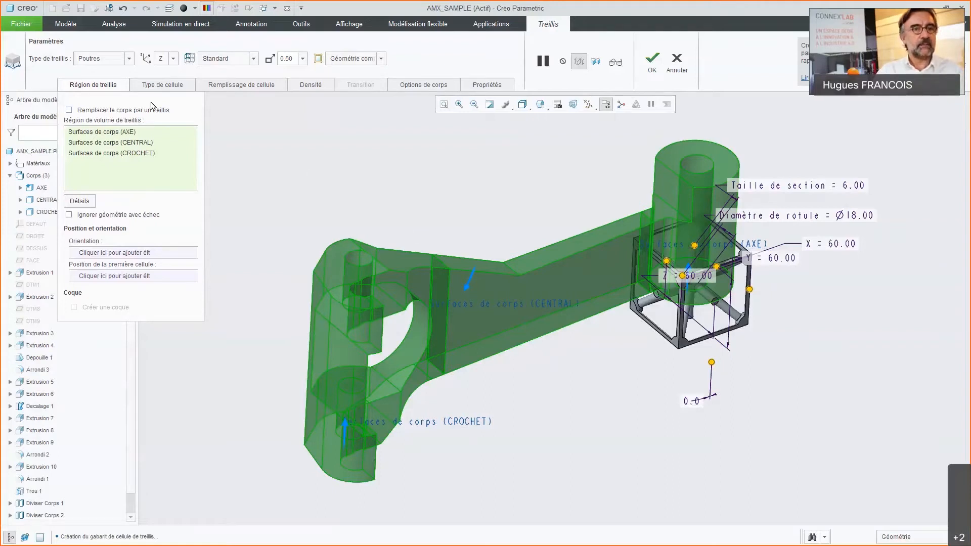
Step: Set the lattice cell shape to the stochastic type with Diagramme de Voronoi and a cell size of 24
{"action": "left_click", "coordinate": [175, 86]}
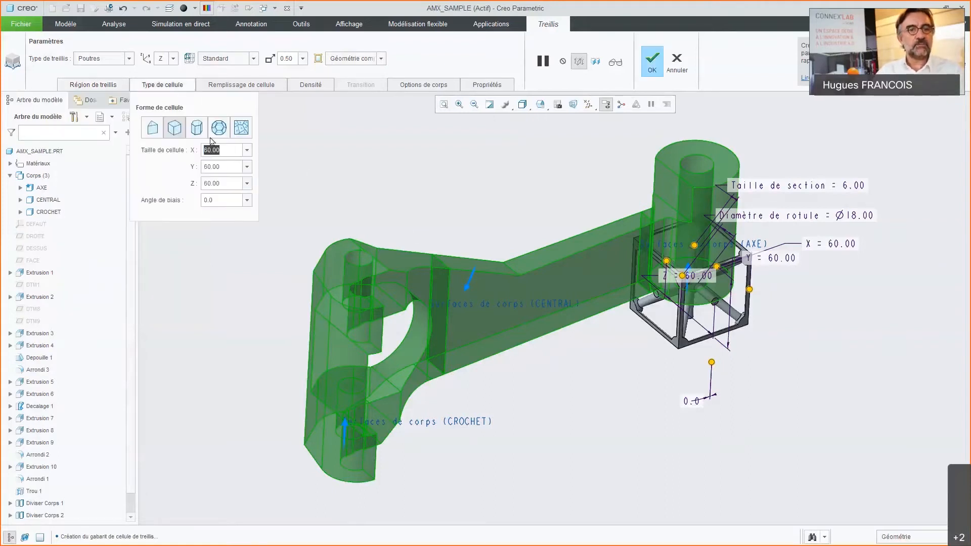
{"action": "left_click", "coordinate": [241, 129]}
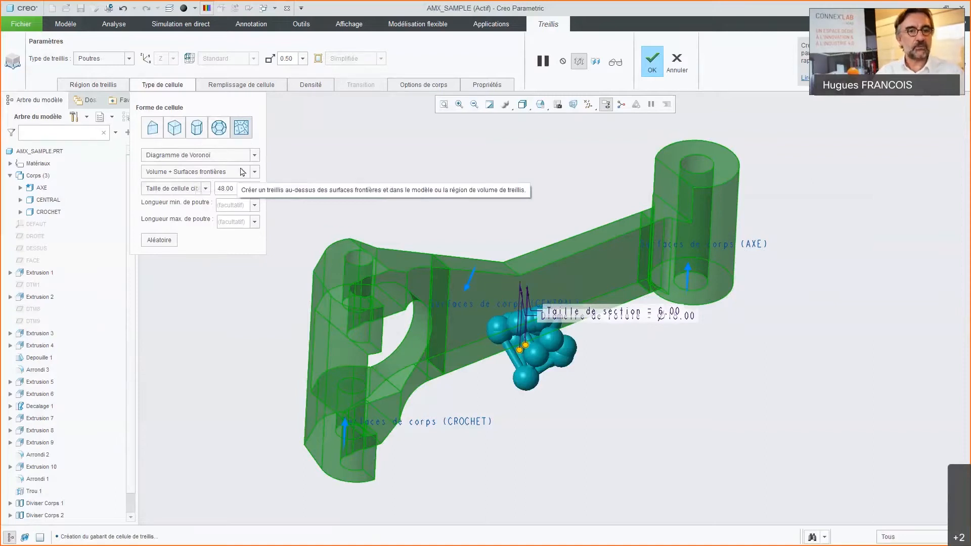
{"action": "double_click", "coordinate": [223, 188]}
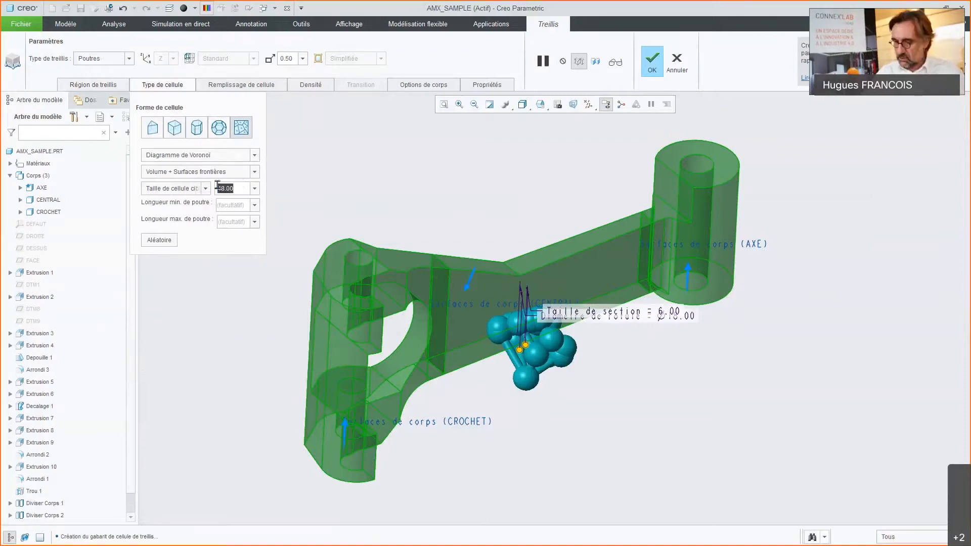
{"action": "type", "text": "24"}
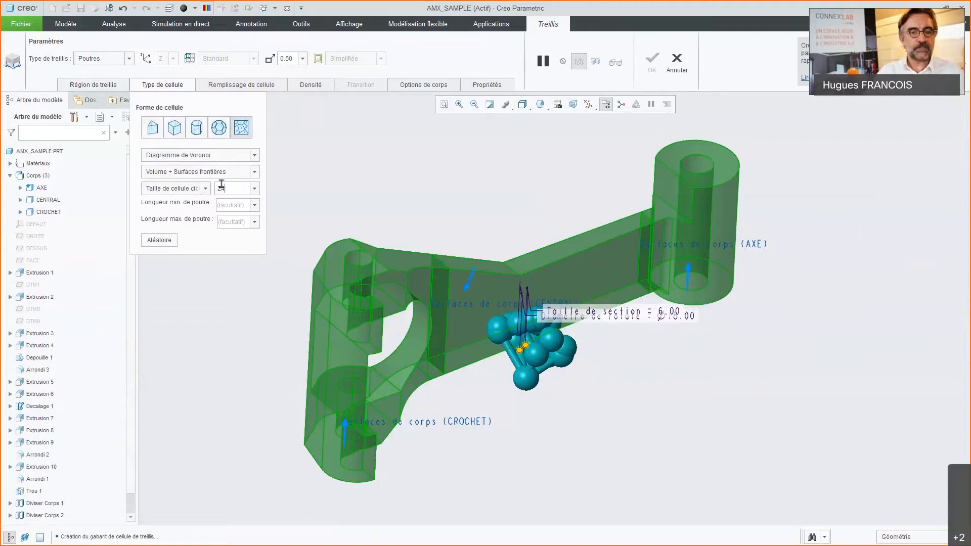
{"action": "key", "text": "Return"}
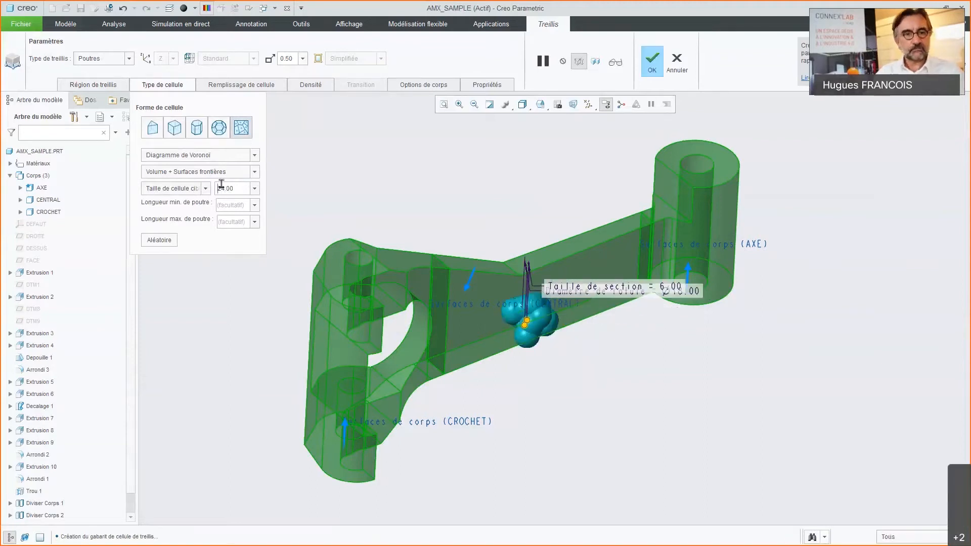
Step: Set the lattice cell fill to a ball diameter of 2 and a section size of 1
{"action": "left_click", "coordinate": [242, 84]}
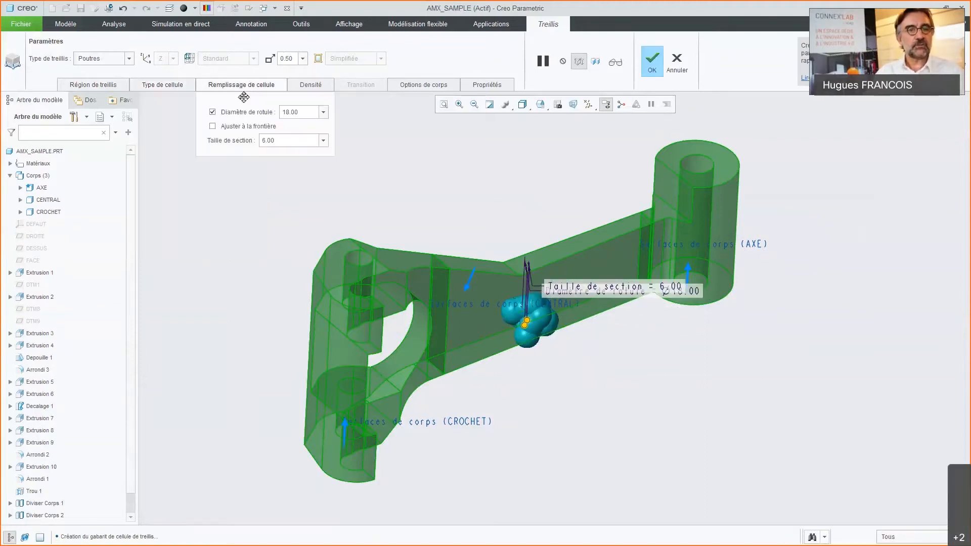
{"action": "left_click_drag", "start_coordinate": [306, 112], "coordinate": [281, 112]}
{"action": "type", "text": "2"}
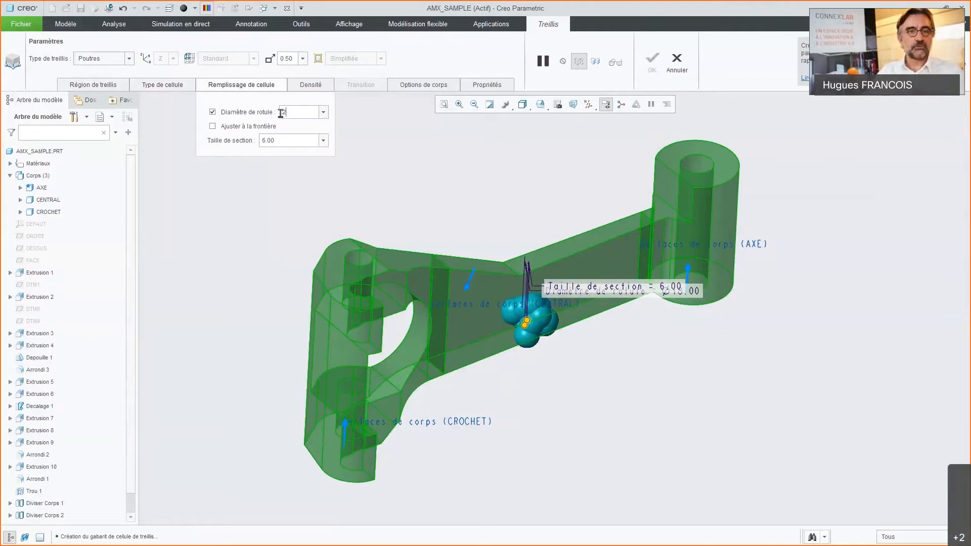
{"action": "key", "text": "Tab"}
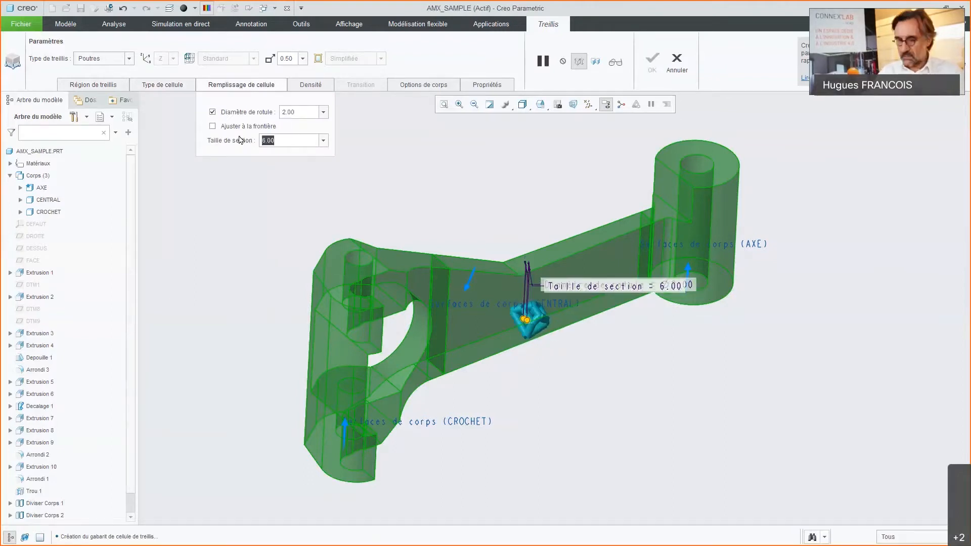
{"action": "type", "text": "1"}
{"action": "key", "text": "Tab"}
Step: Inspect the preview cell, generate the full lattice preview over the whole part and examine its beam structure
{"action": "scroll", "coordinate": [536, 326], "scroll_direction": "up", "scroll_amount": 3}
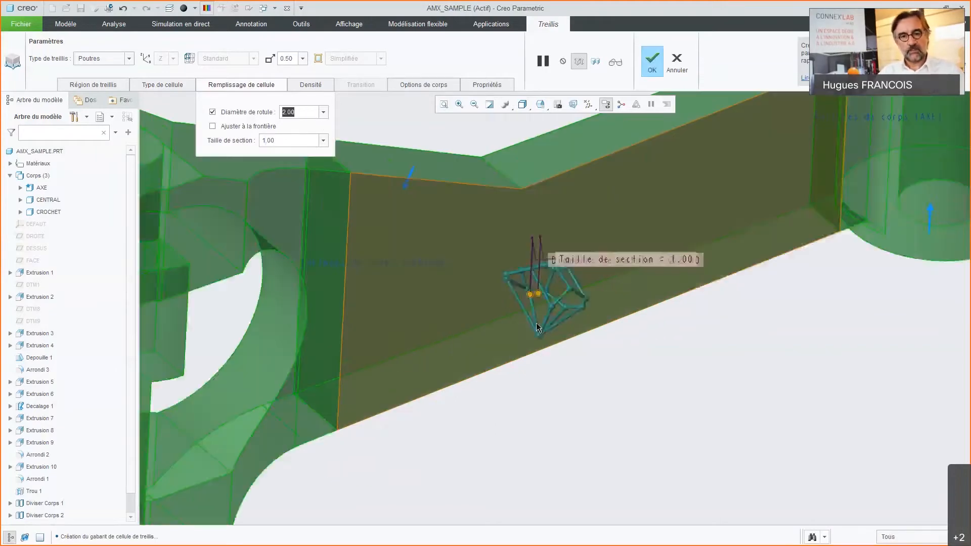
{"action": "scroll", "coordinate": [536, 323], "scroll_direction": "up", "scroll_amount": 2}
{"action": "scroll", "coordinate": [551, 308], "scroll_direction": "down", "scroll_amount": 2}
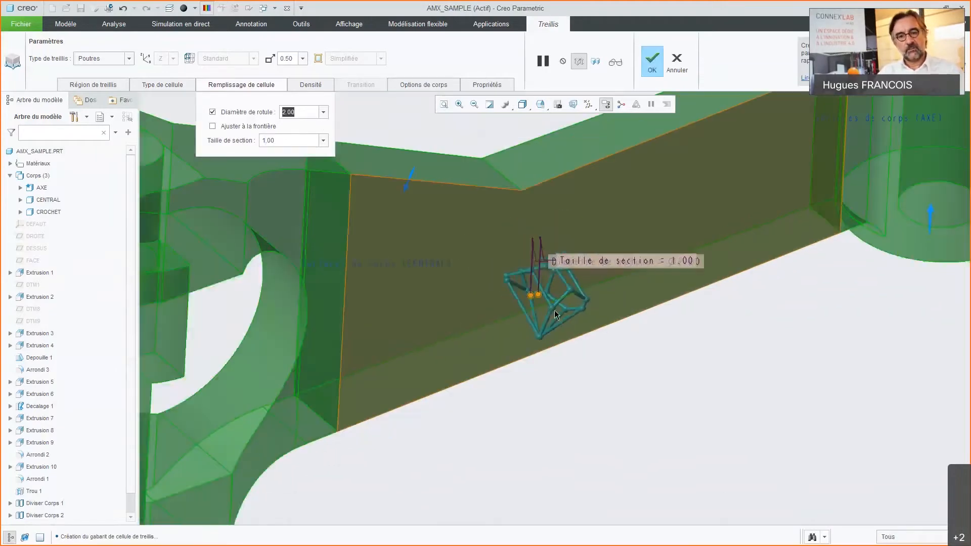
{"action": "scroll", "coordinate": [554, 310], "scroll_direction": "down", "scroll_amount": 2}
{"action": "scroll", "coordinate": [553, 304], "scroll_direction": "up", "scroll_amount": 2}
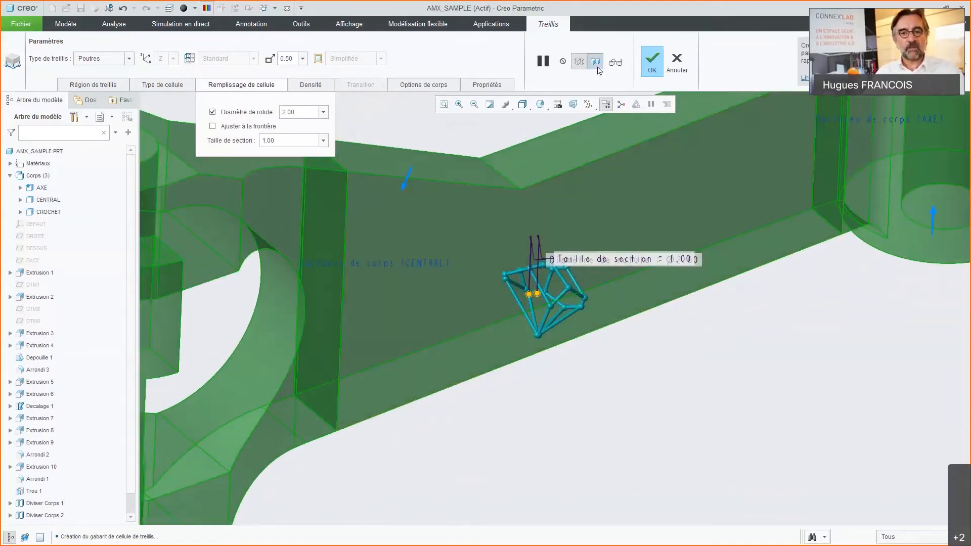
{"action": "left_click", "coordinate": [597, 63]}
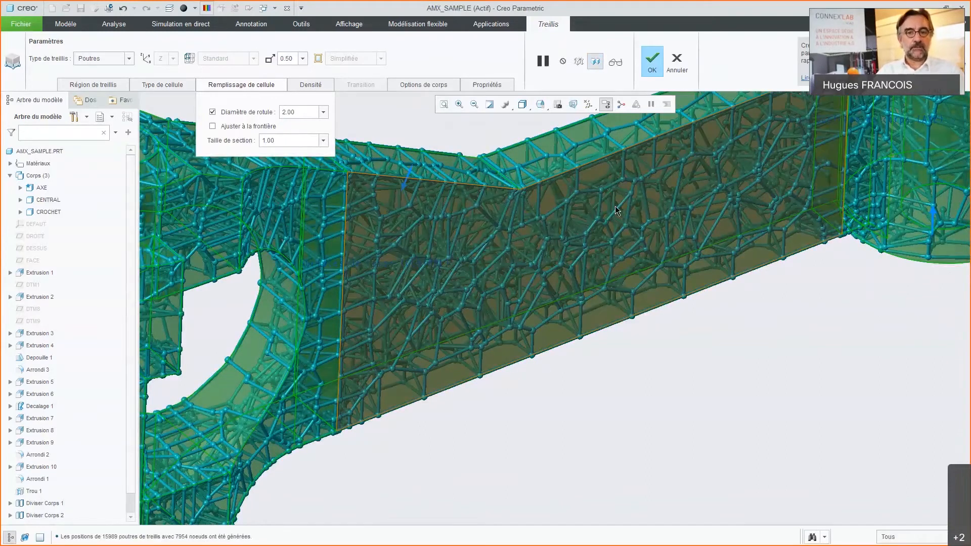
{"action": "mouse_move", "coordinate": [628, 210]}
{"action": "middle_mouse_down"}
{"action": "mouse_move", "coordinate": [583, 217]}
{"action": "mouse_move", "coordinate": [593, 275]}
{"action": "middle_mouse_up"}
{"action": "scroll", "coordinate": [592, 275], "scroll_direction": "down", "scroll_amount": 3}
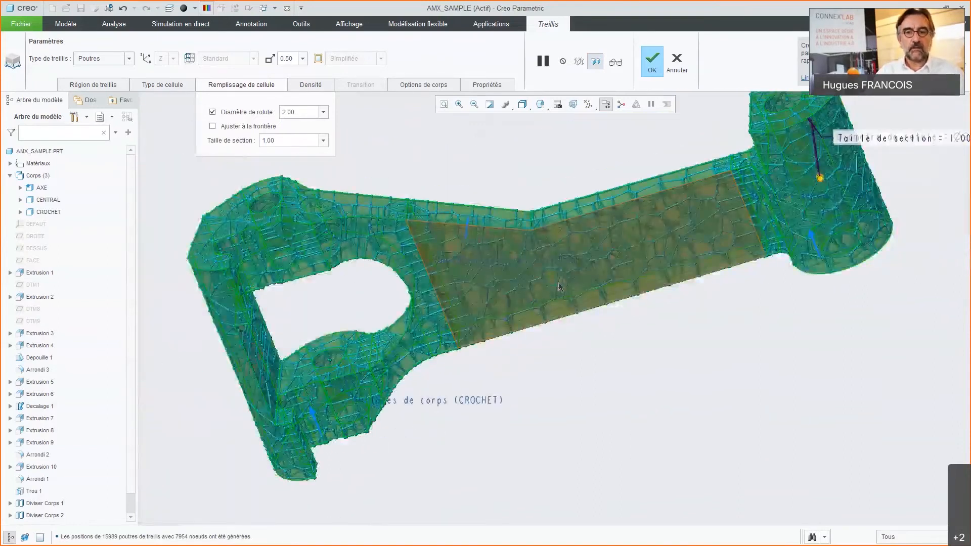
{"action": "middle_click_drag", "start_coordinate": [585, 268], "coordinate": [382, 237]}
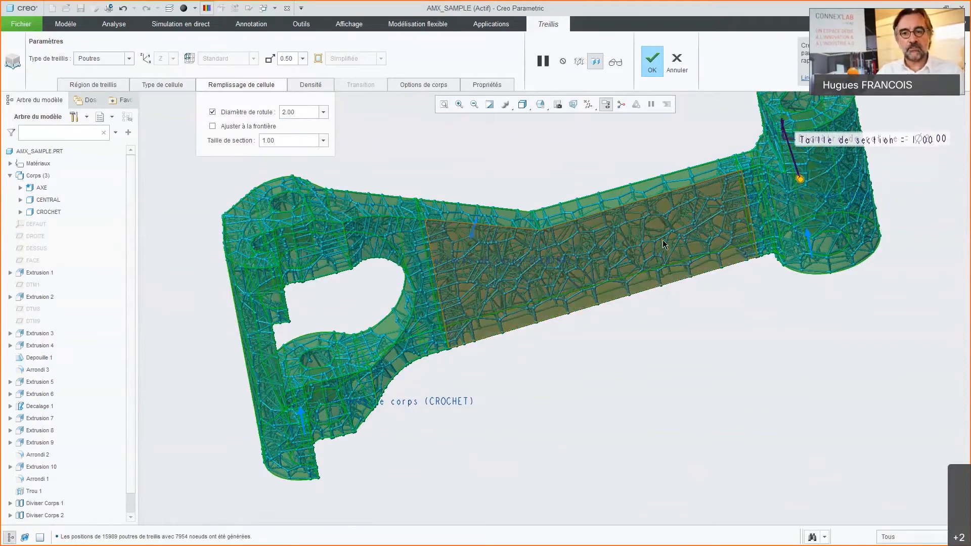
{"action": "scroll", "coordinate": [663, 240], "scroll_direction": "down", "scroll_amount": 2}
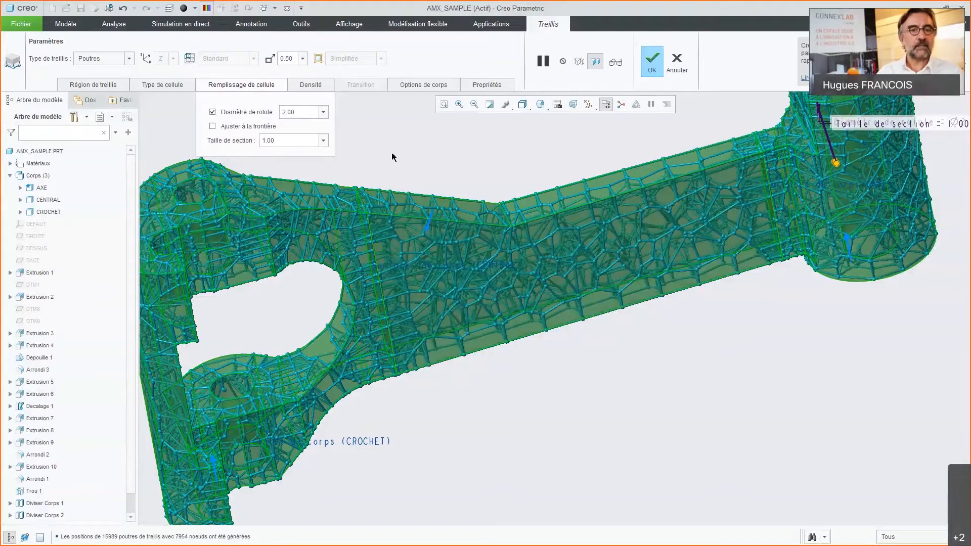
Step: Place the lattice geometry in a new body and complete the lattice feature
{"action": "left_click", "coordinate": [428, 86]}
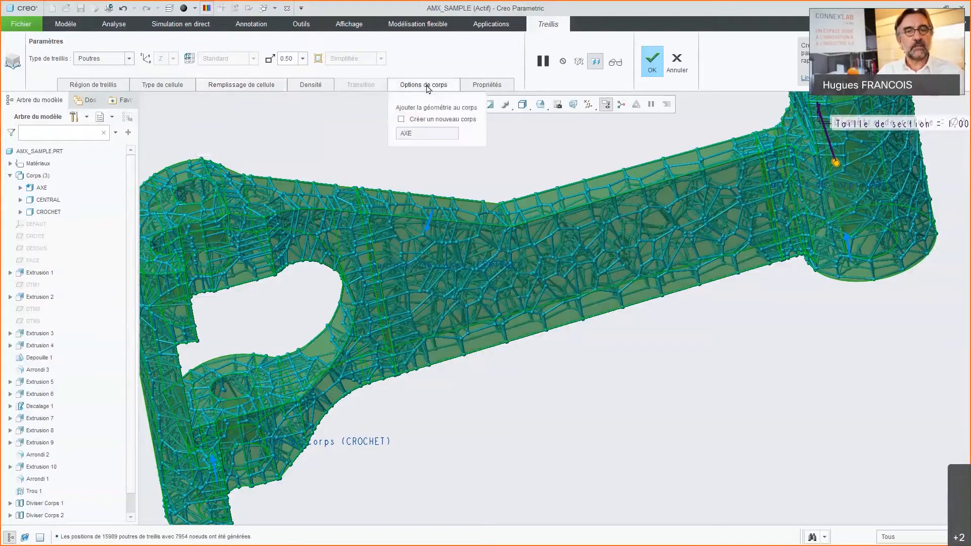
{"action": "left_click", "coordinate": [401, 119]}
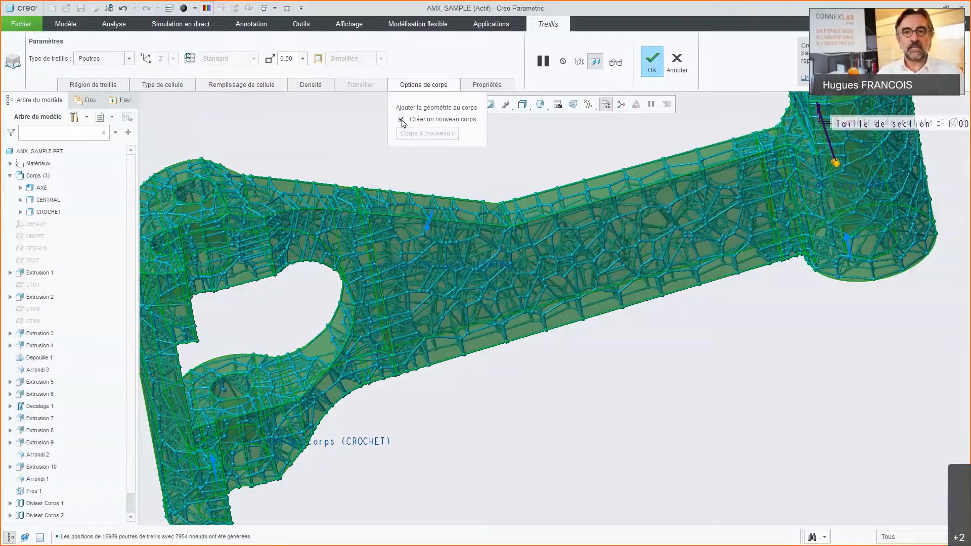
{"action": "left_click", "coordinate": [655, 62]}
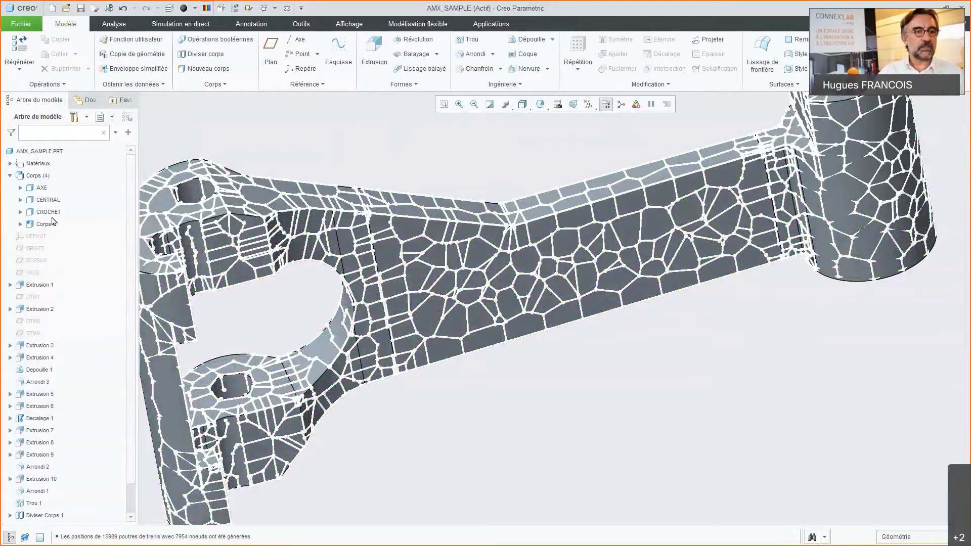
Step: Hide the AXE, CENTRAL and CROCHET bodies, leaving only the lattice body displayed
{"action": "left_click", "coordinate": [49, 212]}
{"action": "left_click", "coordinate": [48, 200], "text": "ctrl"}
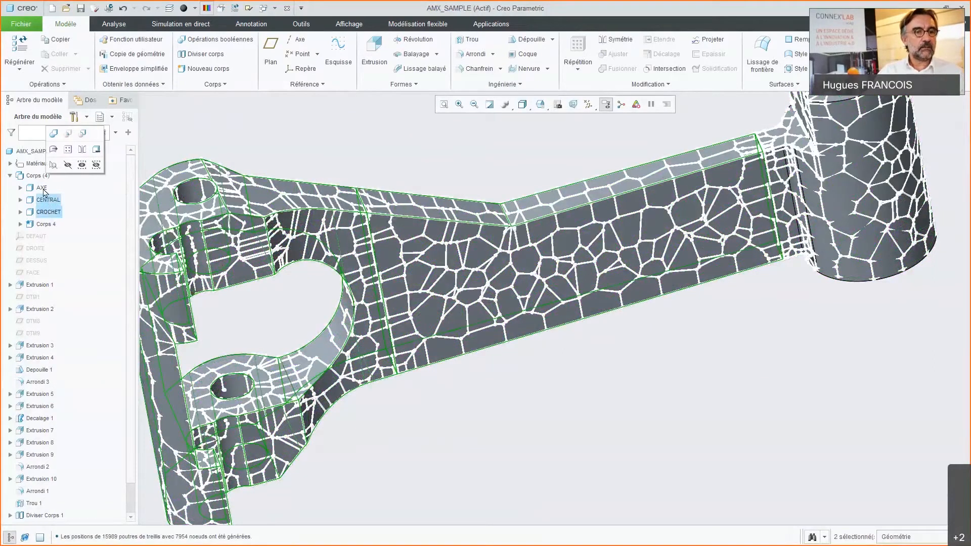
{"action": "left_click", "coordinate": [43, 189], "text": "ctrl"}
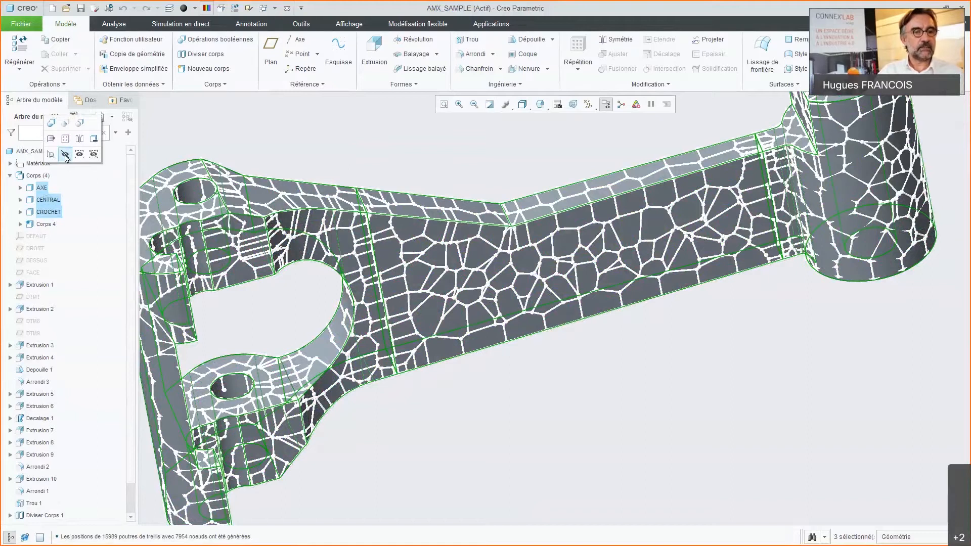
{"action": "left_click", "coordinate": [65, 155]}
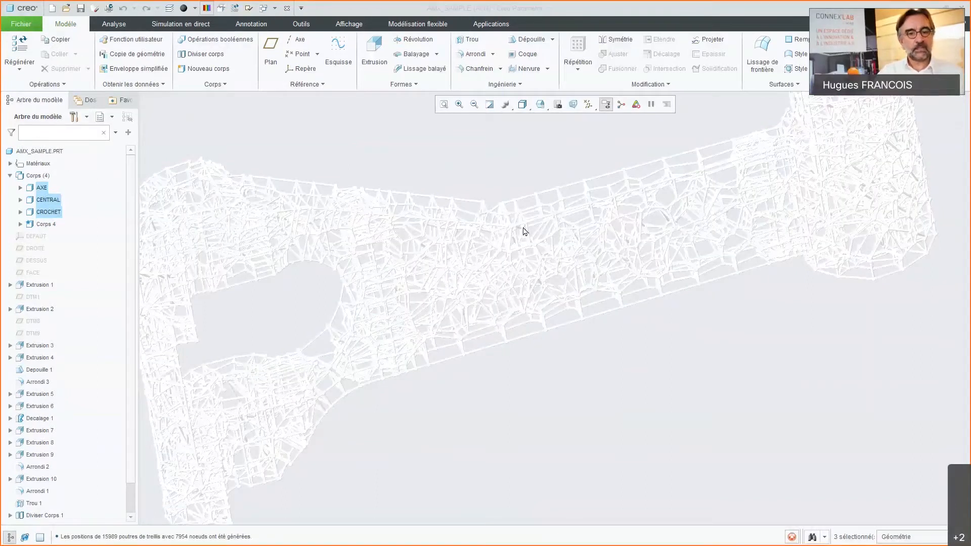
Step: Turn off the model's colour display and examine the beam structure of the lattice along the arm and both ends
{"action": "mouse_move", "coordinate": [524, 232]}
{"action": "middle_mouse_down"}
{"action": "mouse_move", "coordinate": [514, 230]}
{"action": "mouse_move", "coordinate": [540, 212]}
{"action": "mouse_move", "coordinate": [503, 251]}
{"action": "mouse_move", "coordinate": [501, 295]}
{"action": "mouse_move", "coordinate": [511, 284]}
{"action": "middle_mouse_up"}
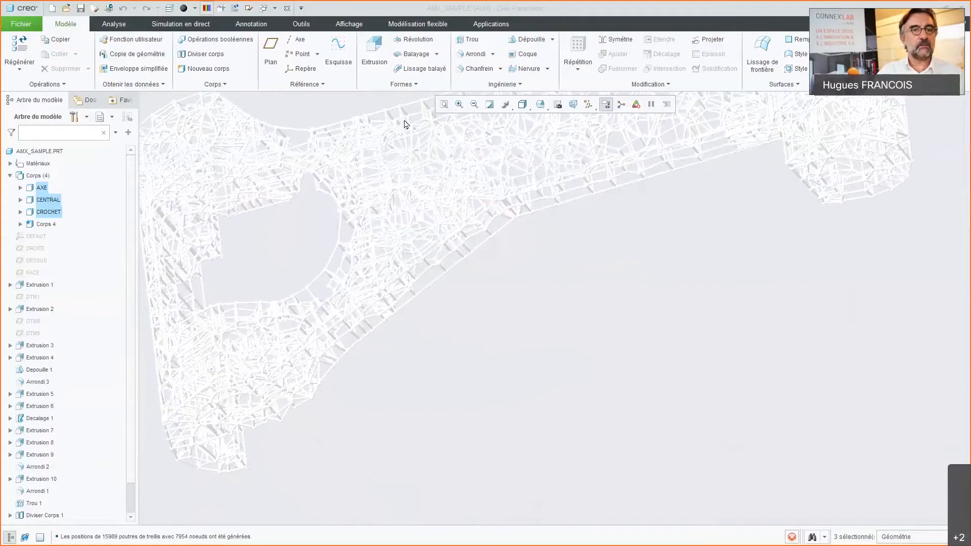
{"action": "left_click", "coordinate": [207, 8]}
{"action": "scroll", "coordinate": [569, 230], "scroll_direction": "down", "scroll_amount": 5}
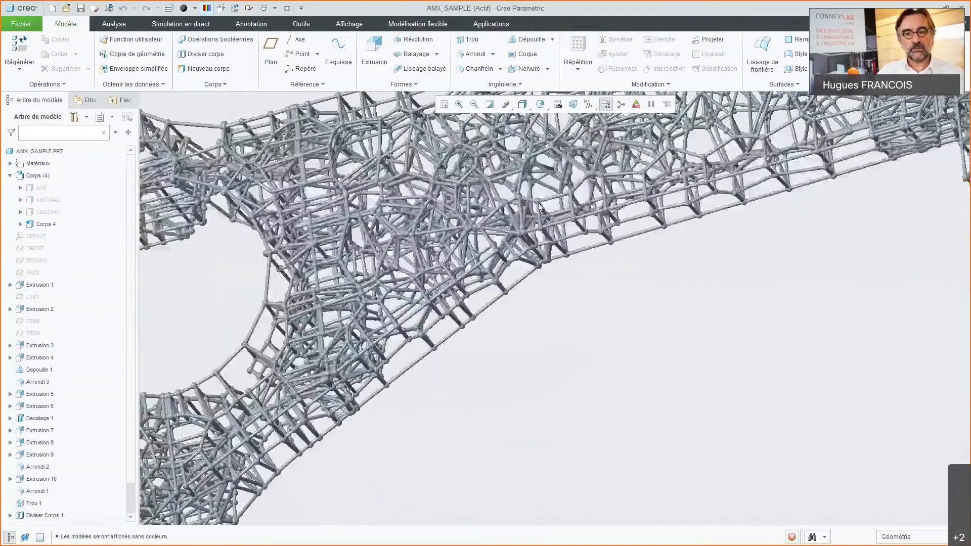
{"action": "mouse_move", "coordinate": [570, 230]}
{"action": "middle_mouse_down"}
{"action": "mouse_move", "coordinate": [561, 234]}
{"action": "mouse_move", "coordinate": [566, 165]}
{"action": "middle_mouse_up"}
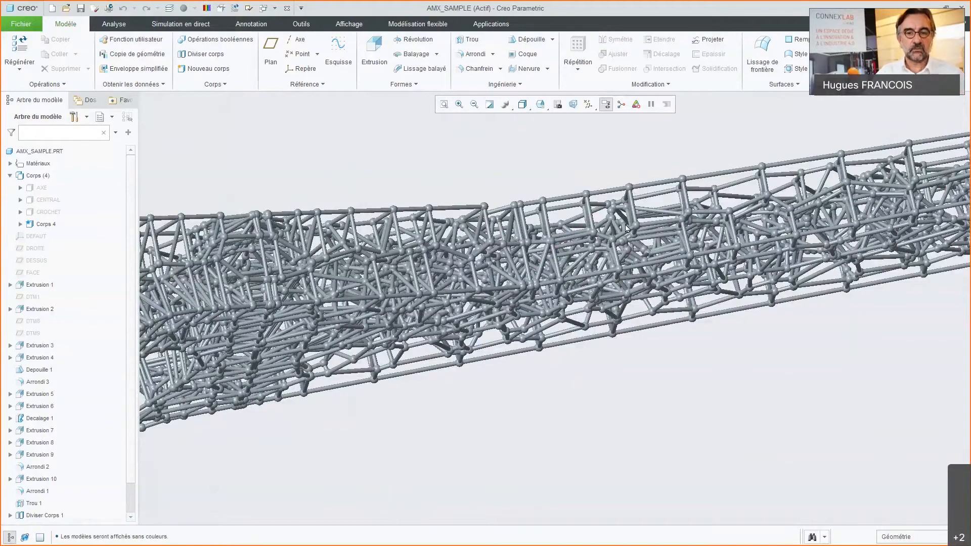
{"action": "mouse_move", "coordinate": [625, 227]}
{"action": "middle_mouse_down"}
{"action": "mouse_move", "coordinate": [613, 207]}
{"action": "mouse_move", "coordinate": [607, 217]}
{"action": "middle_mouse_up"}
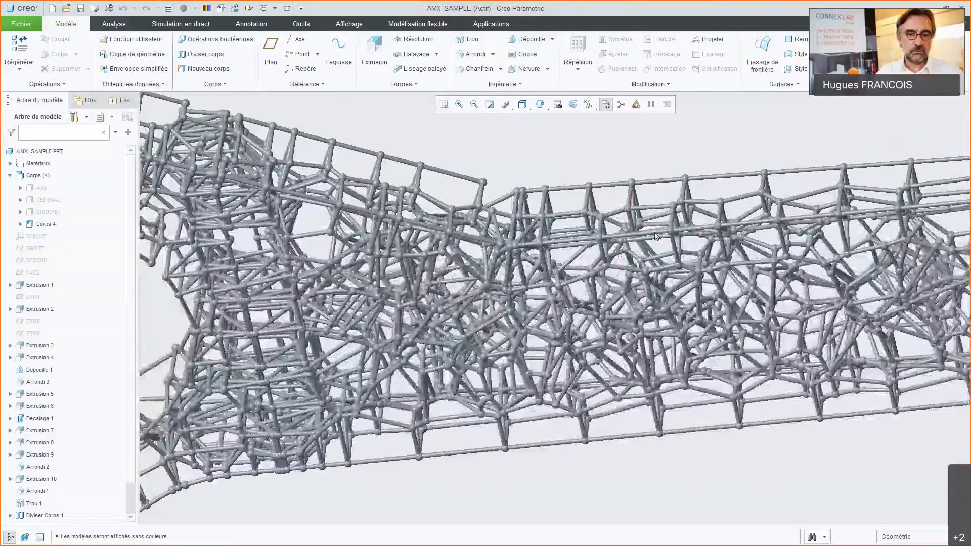
{"action": "scroll", "coordinate": [656, 236], "scroll_direction": "down", "scroll_amount": 5}
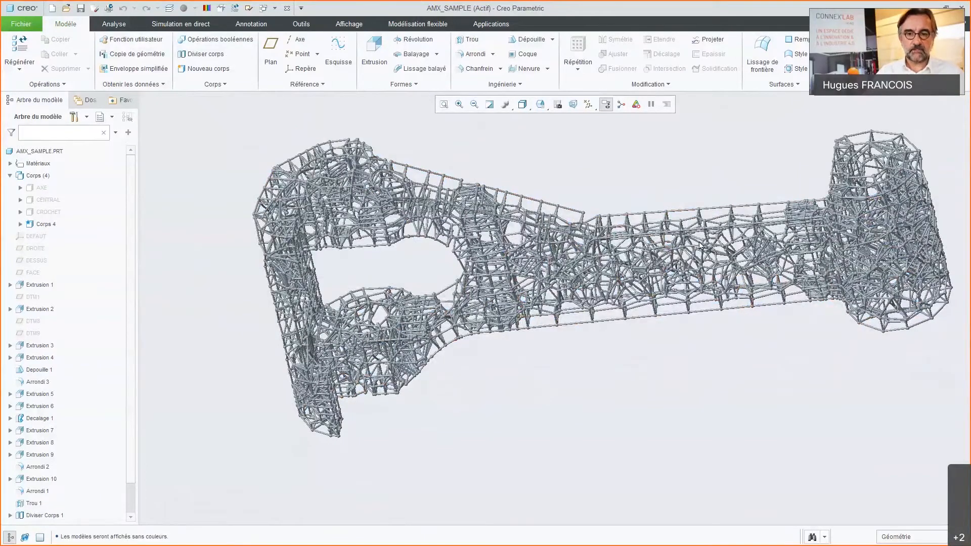
{"action": "mouse_move", "coordinate": [701, 244]}
{"action": "middle_mouse_down"}
{"action": "mouse_move", "coordinate": [690, 238]}
{"action": "mouse_move", "coordinate": [713, 243]}
{"action": "middle_mouse_up"}
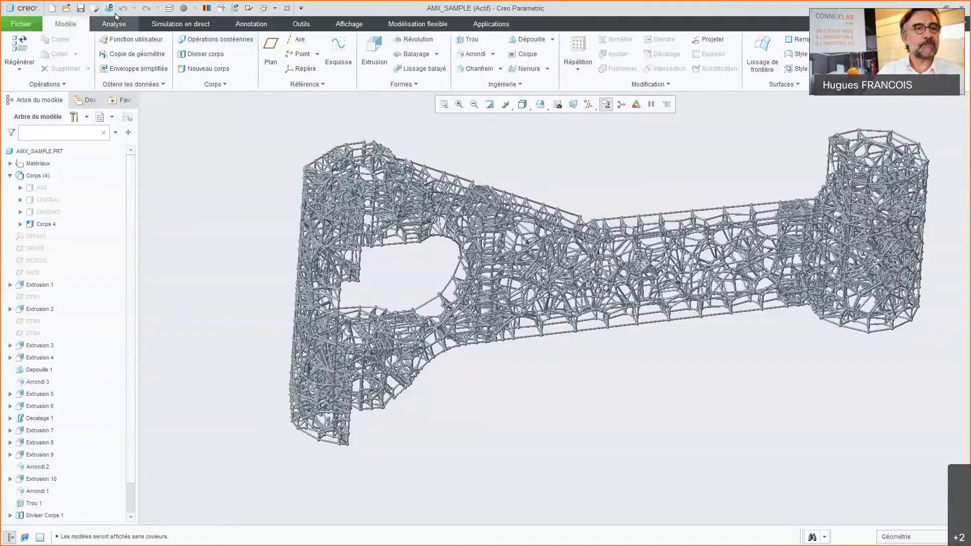
Step: Switch to the CELLULE_SPE part and examine its sketched curve-based cell, starting from Esquisse 1
{"action": "left_click", "coordinate": [268, 8]}
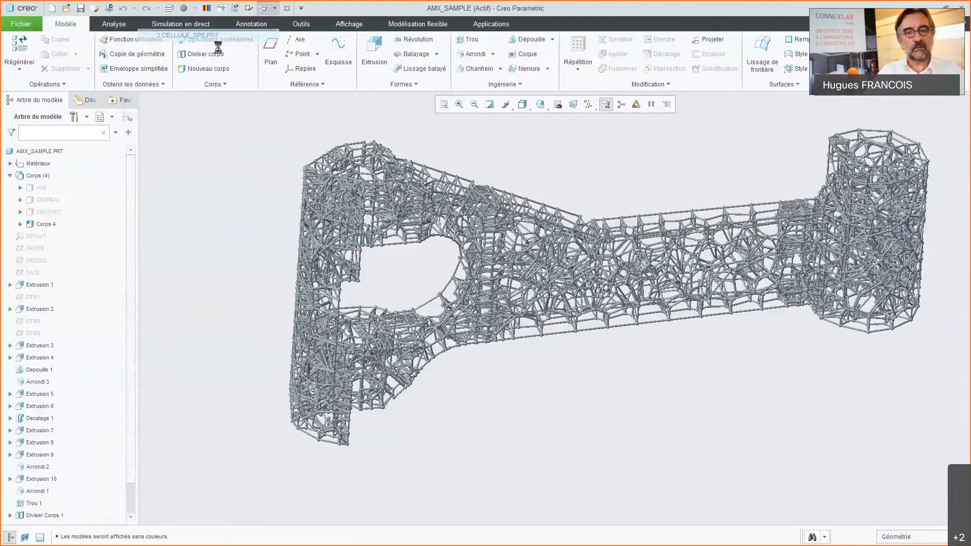
{"action": "middle_click_drag", "start_coordinate": [607, 297], "coordinate": [571, 317]}
{"action": "left_click", "coordinate": [39, 212]}
{"action": "left_click", "coordinate": [481, 282]}
{"action": "mouse_move", "coordinate": [482, 282]}
{"action": "middle_mouse_down"}
{"action": "mouse_move", "coordinate": [455, 299]}
{"action": "mouse_move", "coordinate": [492, 302]}
{"action": "mouse_move", "coordinate": [471, 289]}
{"action": "middle_mouse_up"}
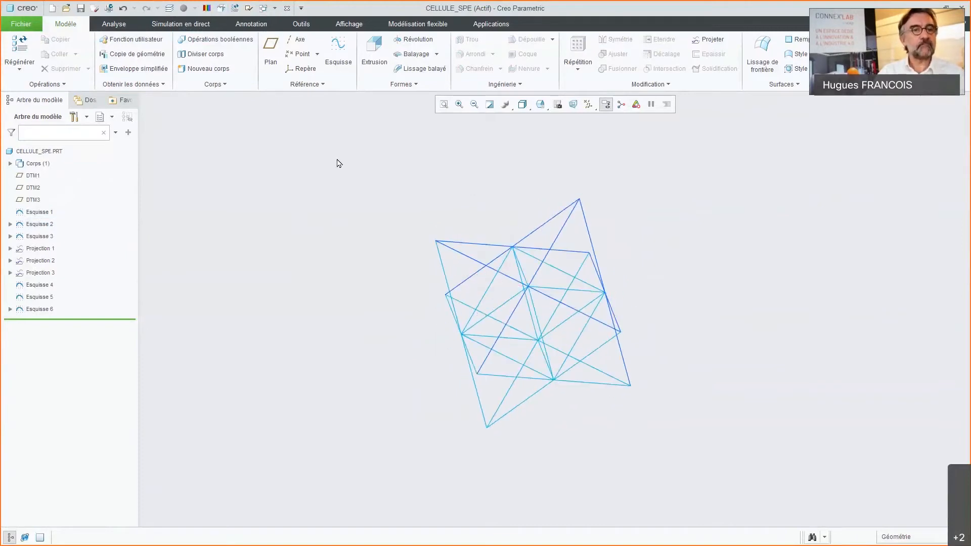
Step: Switch to the SUPPORT_GUIDAGE_GAUCHE part and examine its open frame between the walls and the two bored corners
{"action": "left_click", "coordinate": [274, 8]}
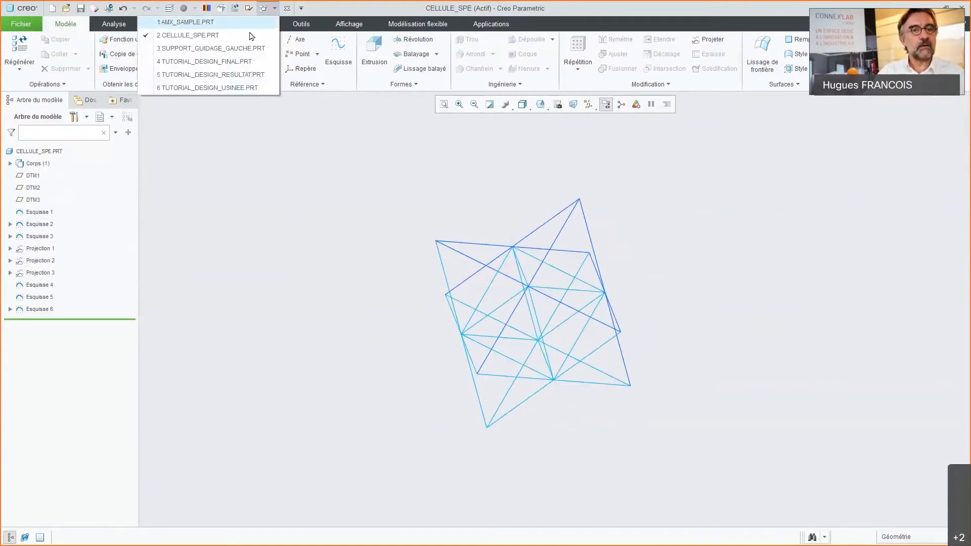
{"action": "left_click", "coordinate": [242, 50]}
{"action": "middle_click_drag", "start_coordinate": [577, 277], "coordinate": [465, 323]}
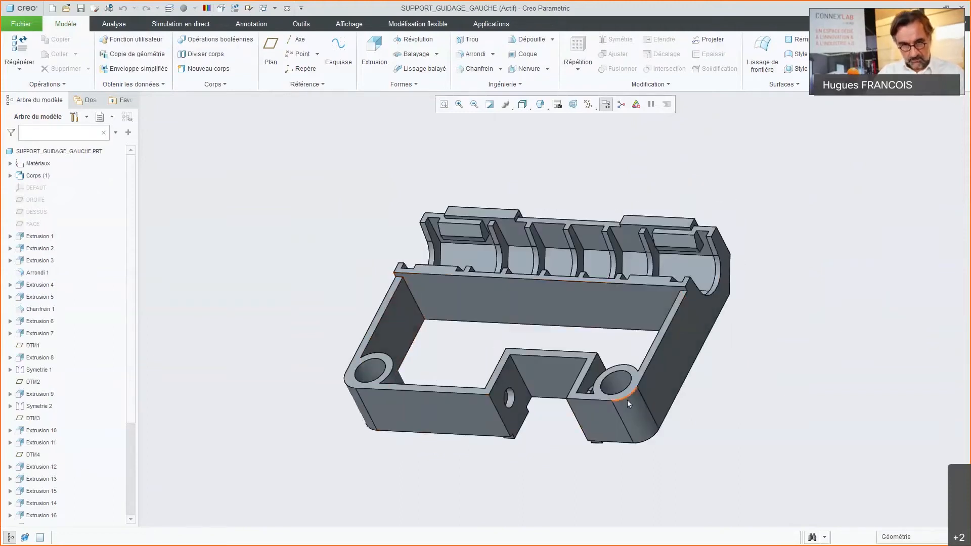
{"action": "middle_click_drag", "start_coordinate": [628, 403], "coordinate": [401, 238]}
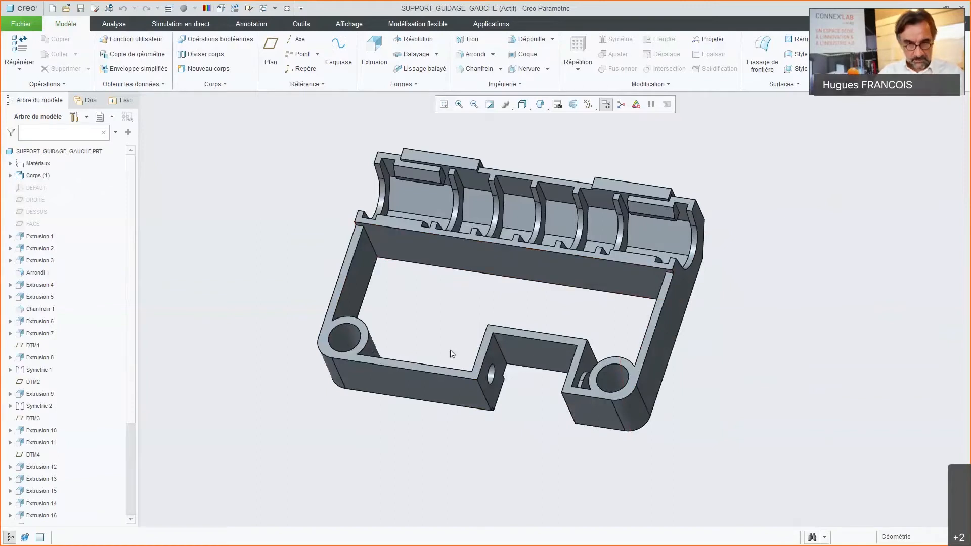
{"action": "middle_click_drag", "start_coordinate": [452, 354], "coordinate": [441, 329]}
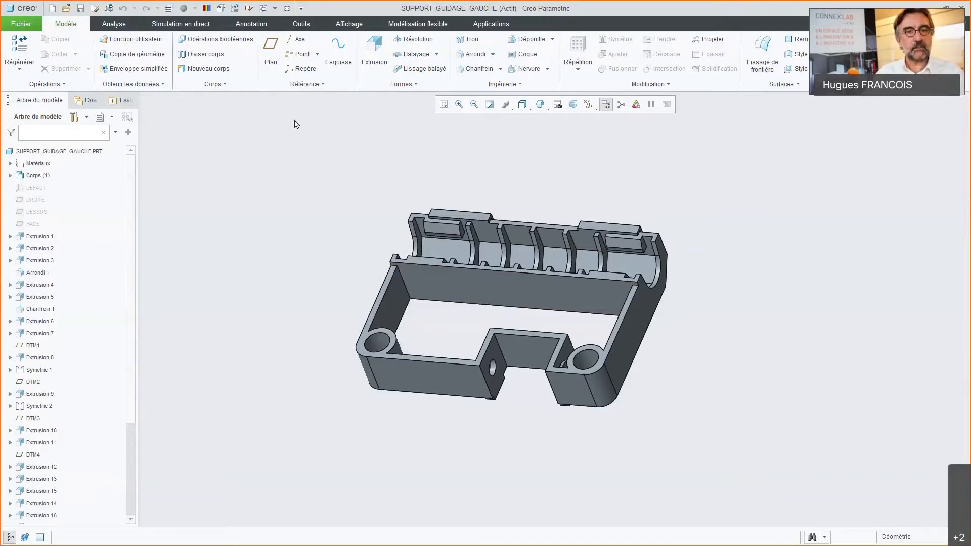
Step: Start a Treillis feature and define its volume region with the Reference 1 intent surfaces and two datum planes
{"action": "left_click", "coordinate": [522, 86]}
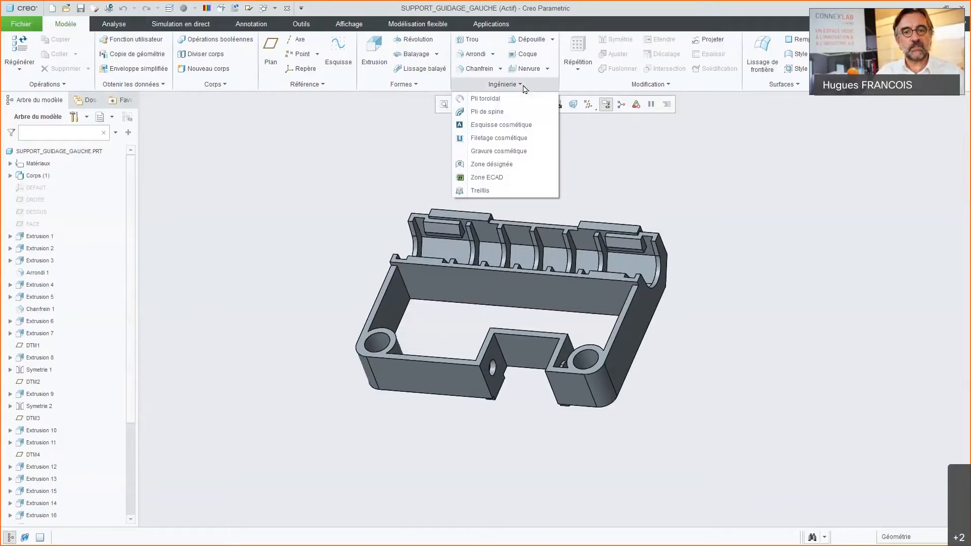
{"action": "left_click", "coordinate": [498, 192]}
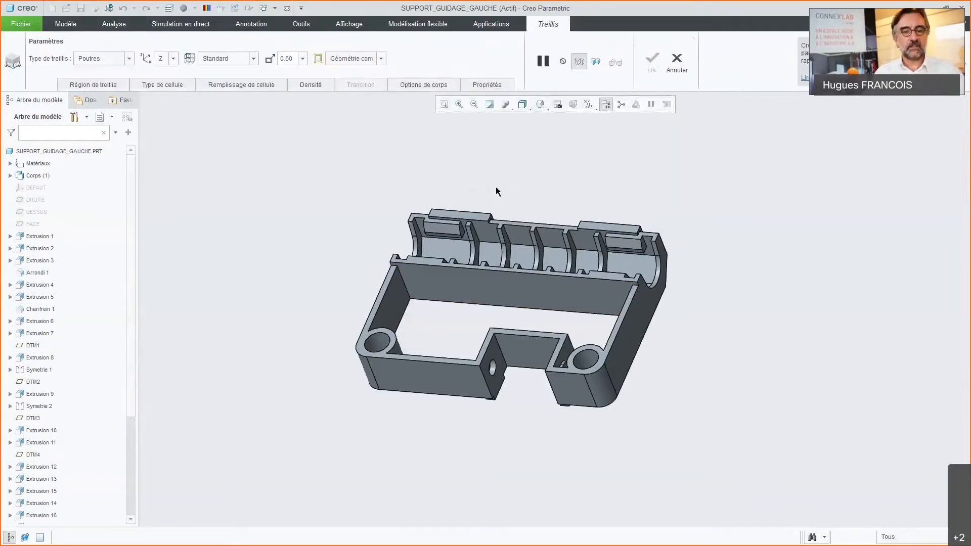
{"action": "left_click", "coordinate": [102, 84]}
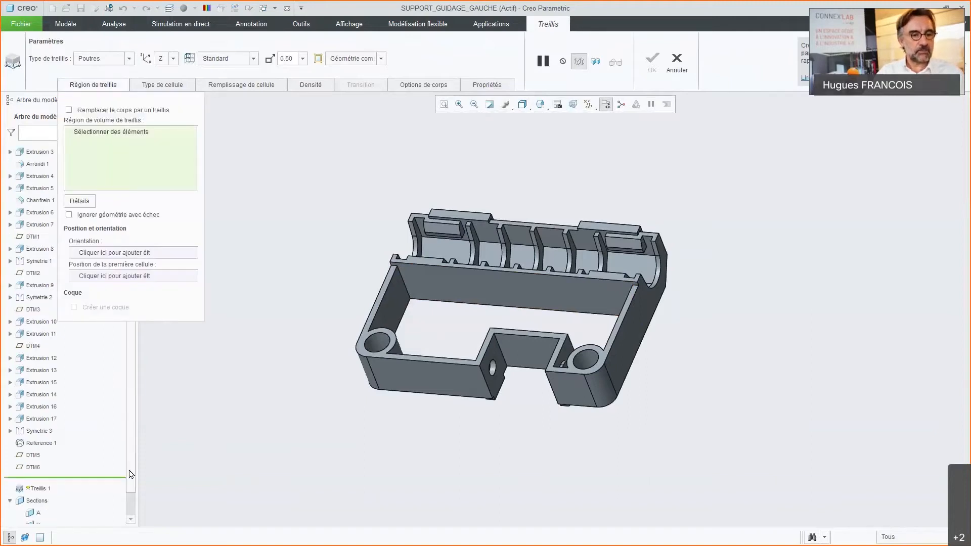
{"action": "scroll", "coordinate": [134, 390], "scroll_direction": "down", "scroll_amount": 4}
{"action": "left_click", "coordinate": [46, 412]}
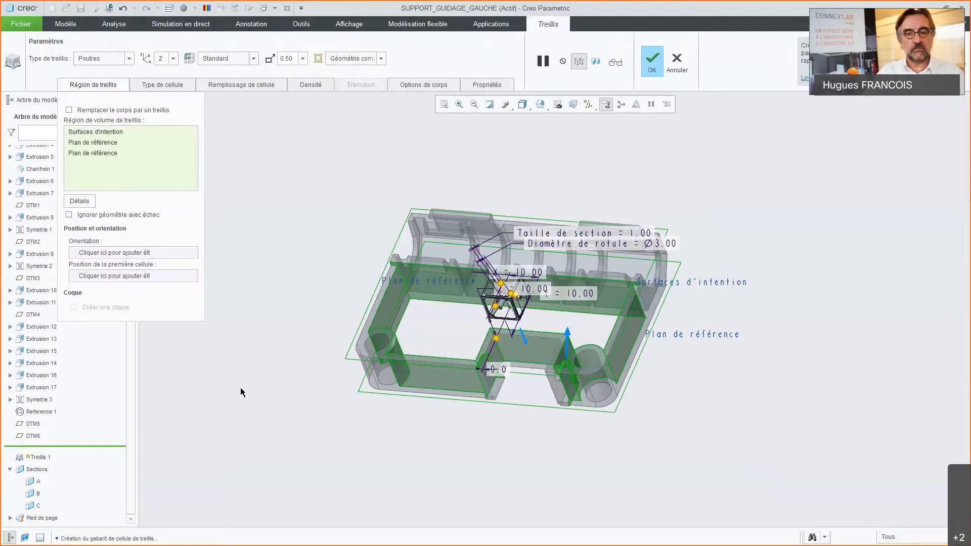
Step: Inspect the default beam cell, preview the full lattice across the region and return to the single-cell preview
{"action": "scroll", "coordinate": [493, 422], "scroll_direction": "down", "scroll_amount": 2}
{"action": "scroll", "coordinate": [521, 370], "scroll_direction": "down", "scroll_amount": 4}
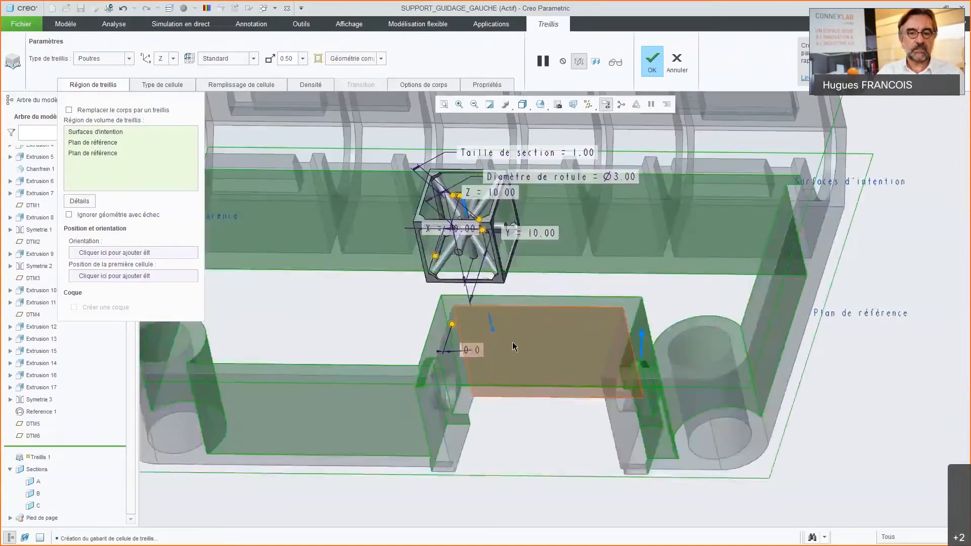
{"action": "middle_click_drag", "start_coordinate": [514, 347], "coordinate": [500, 346]}
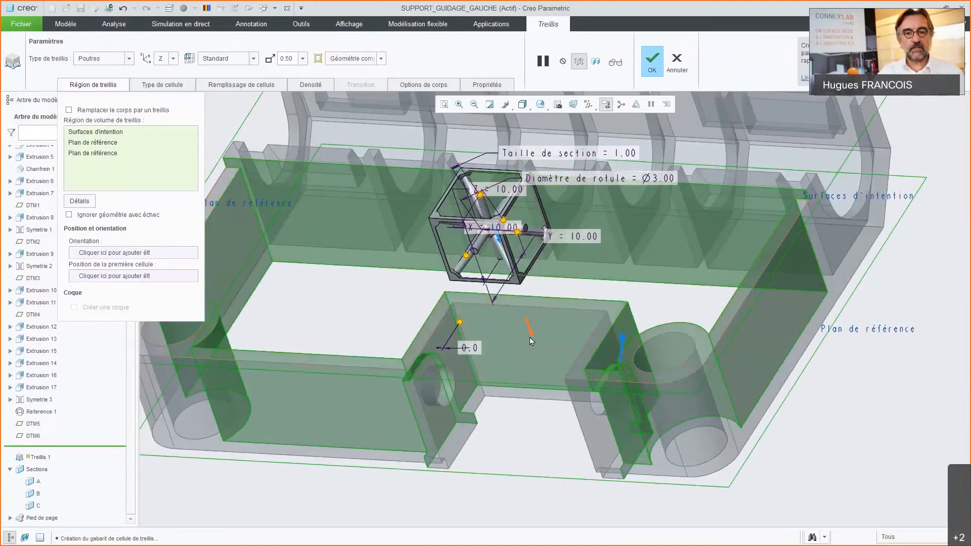
{"action": "middle_click_drag", "start_coordinate": [545, 354], "coordinate": [545, 349]}
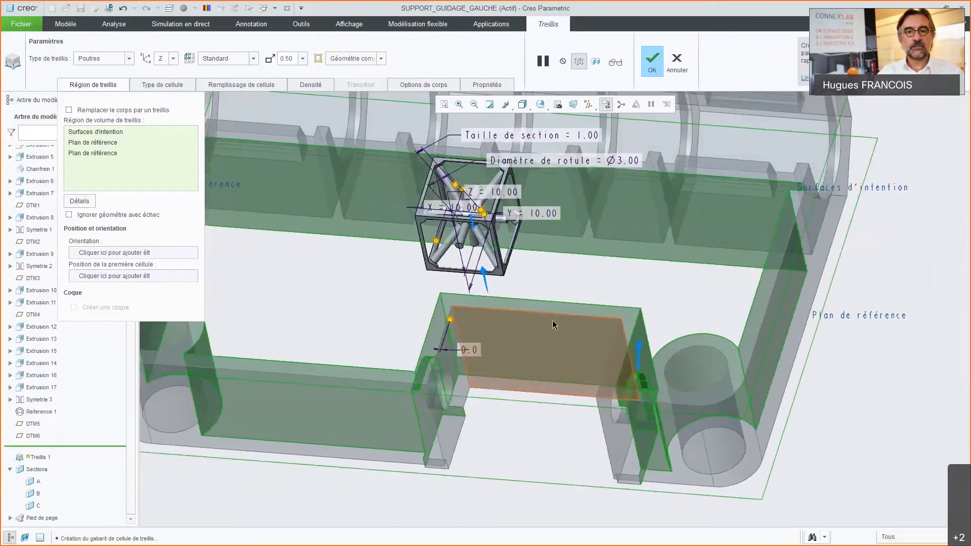
{"action": "left_click", "coordinate": [597, 62]}
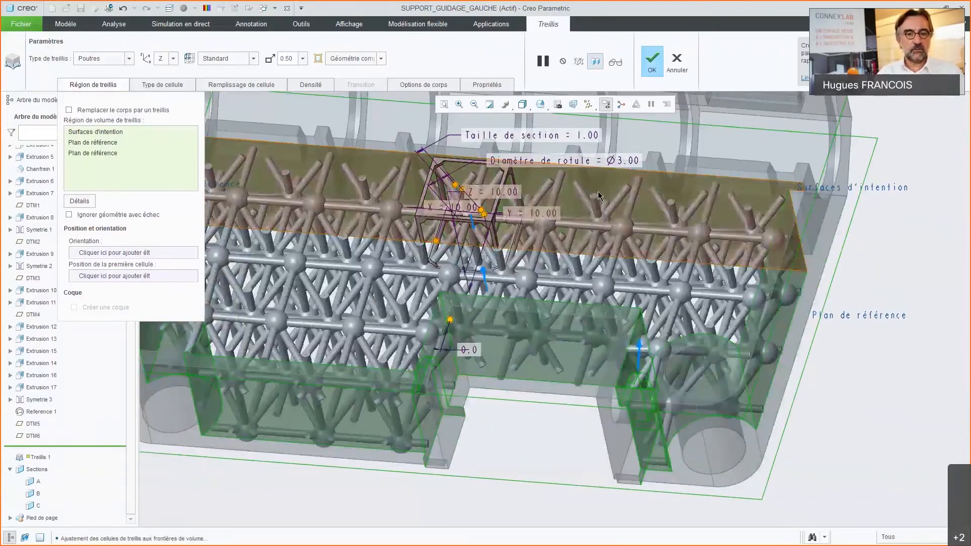
{"action": "mouse_move", "coordinate": [556, 268]}
{"action": "middle_mouse_down"}
{"action": "mouse_move", "coordinate": [542, 287]}
{"action": "mouse_move", "coordinate": [588, 272]}
{"action": "mouse_move", "coordinate": [544, 282]}
{"action": "mouse_move", "coordinate": [567, 283]}
{"action": "middle_mouse_up"}
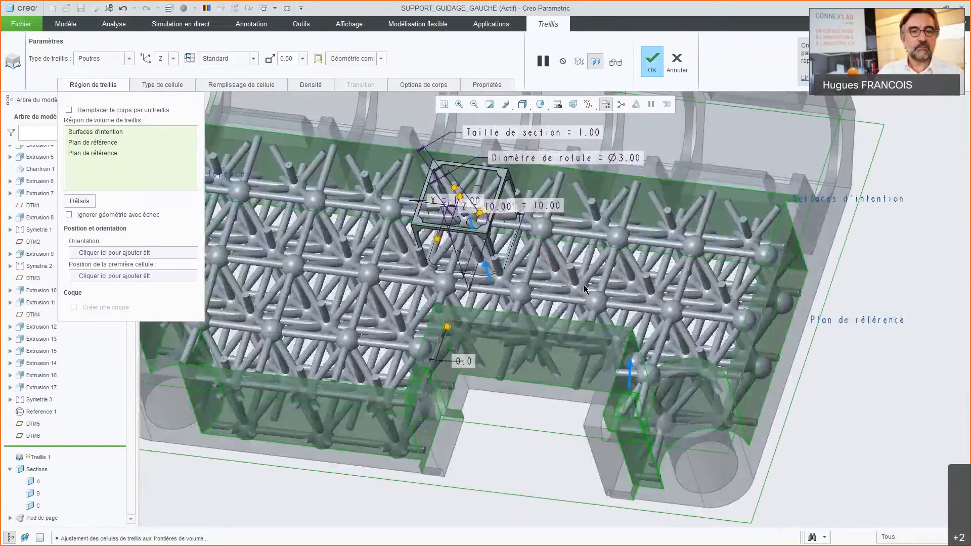
{"action": "scroll", "coordinate": [567, 283], "scroll_direction": "up", "scroll_amount": 1}
{"action": "left_click", "coordinate": [579, 62]}
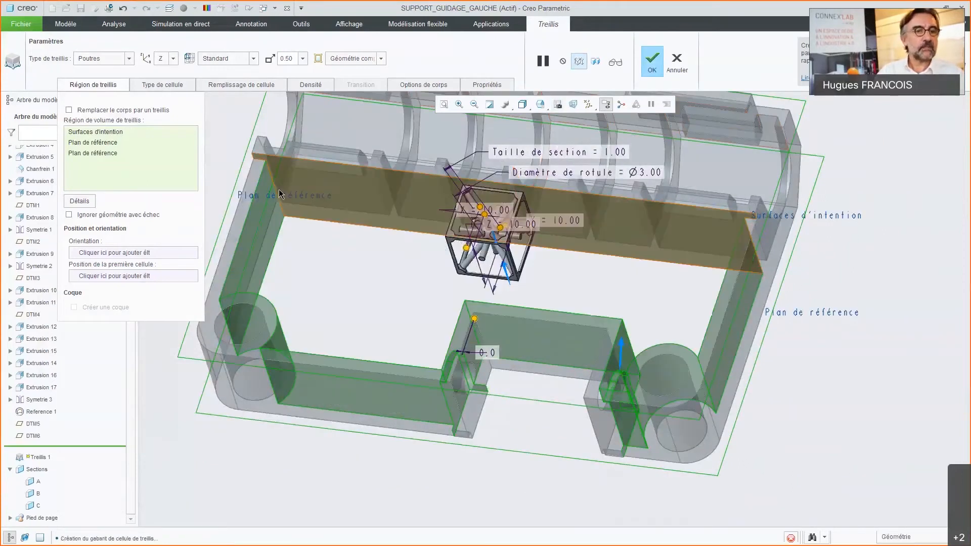
Step: Change the lattice type to Personnalisé, load cellule_spe.prt as the cell and examine the previewed cell
{"action": "left_click", "coordinate": [129, 59]}
{"action": "left_click", "coordinate": [96, 103]}
{"action": "left_click", "coordinate": [194, 58]}
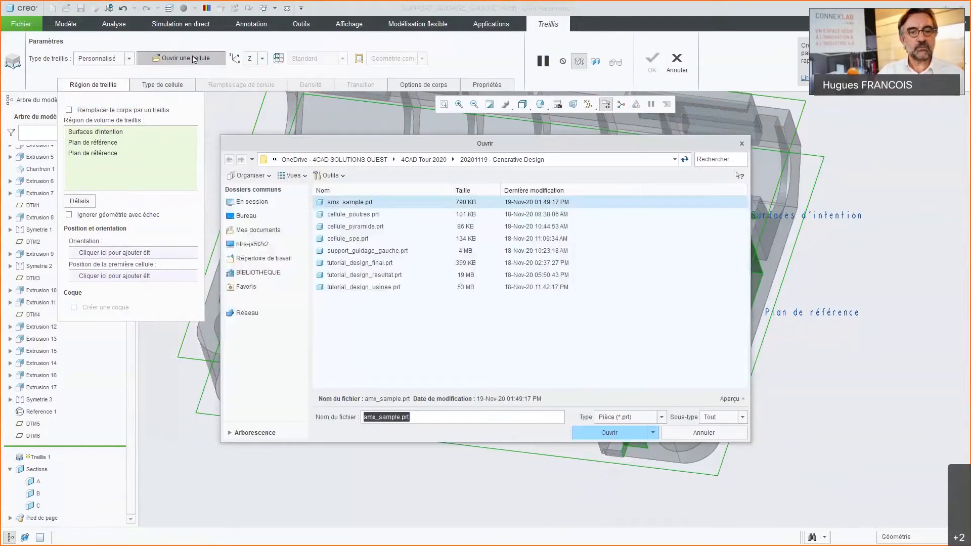
{"action": "left_click", "coordinate": [347, 238]}
{"action": "left_click", "coordinate": [610, 433]}
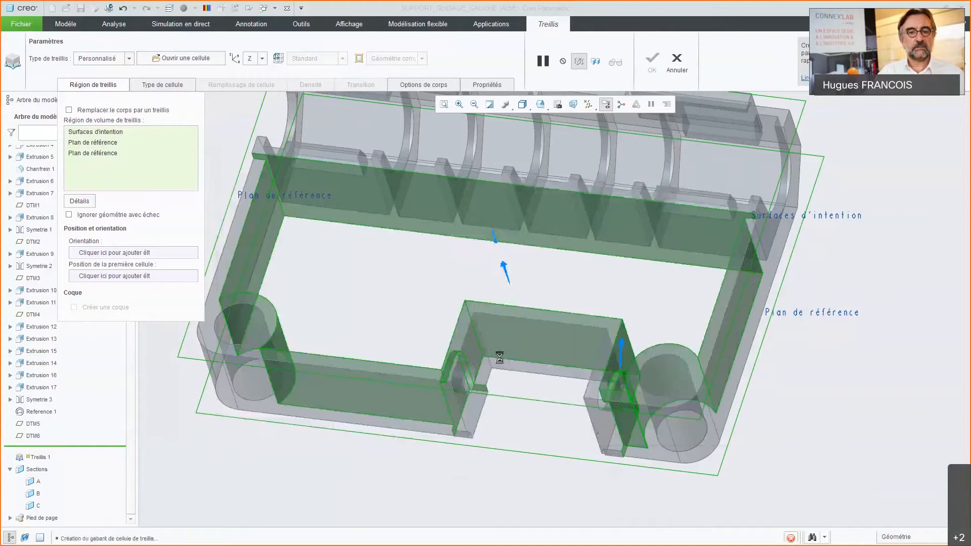
{"action": "scroll", "coordinate": [433, 247], "scroll_direction": "down", "scroll_amount": 6}
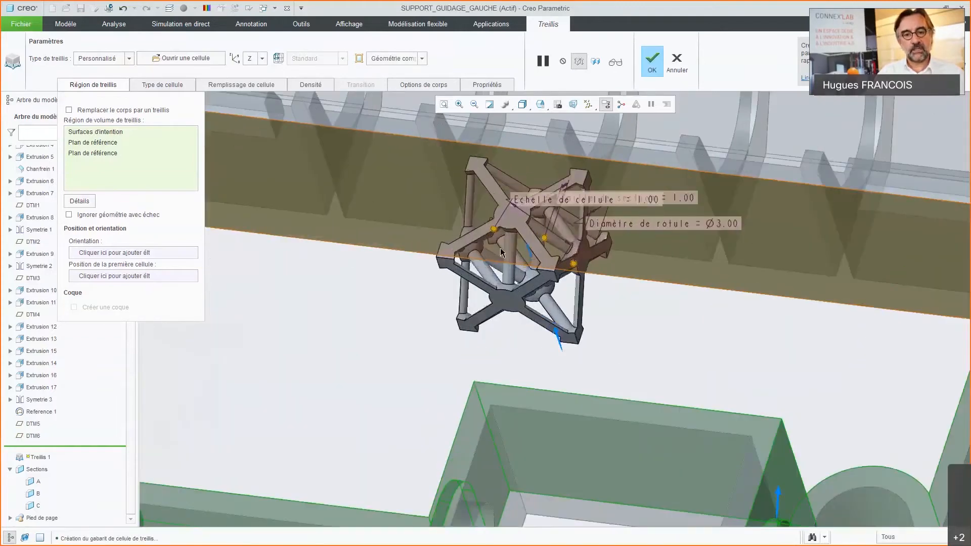
{"action": "middle_click_drag", "start_coordinate": [479, 254], "coordinate": [492, 265]}
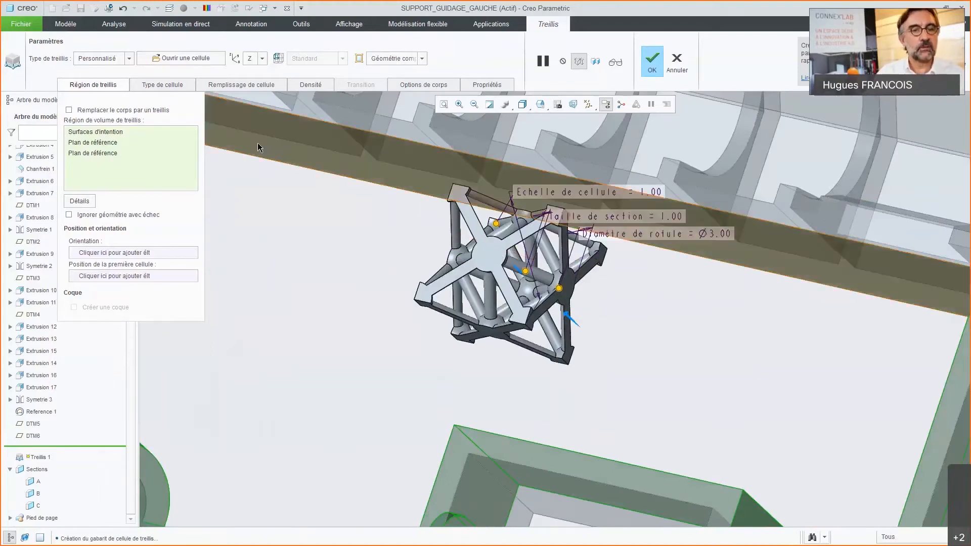
Step: Set the ball diameter of the custom cell's beam joints to 2.00
{"action": "left_click", "coordinate": [254, 84]}
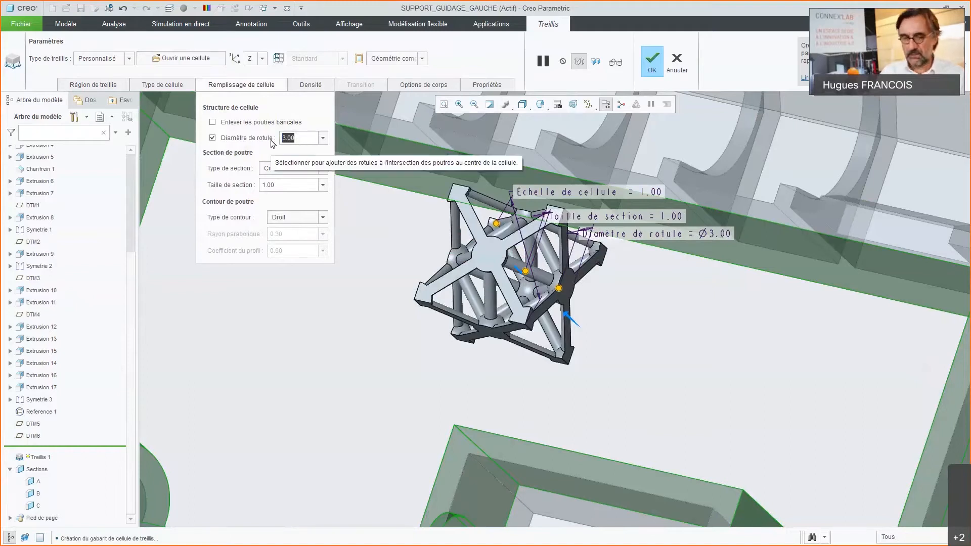
{"action": "type", "text": "2"}
{"action": "key", "text": "Return"}
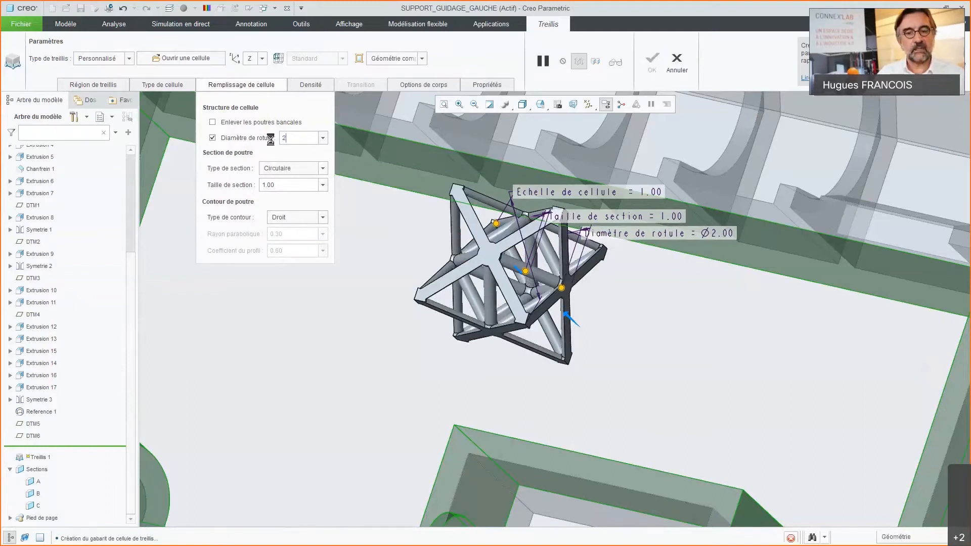
{"action": "middle_click_drag", "start_coordinate": [424, 202], "coordinate": [435, 268]}
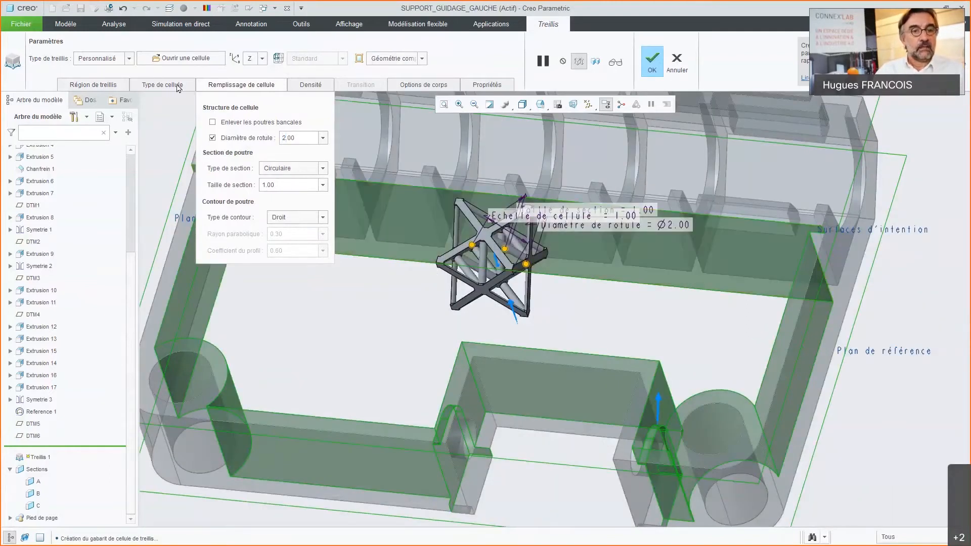
Step: Preview the full custom lattice over the region and complete the feature with its geometry in a new body
{"action": "left_click", "coordinate": [596, 63]}
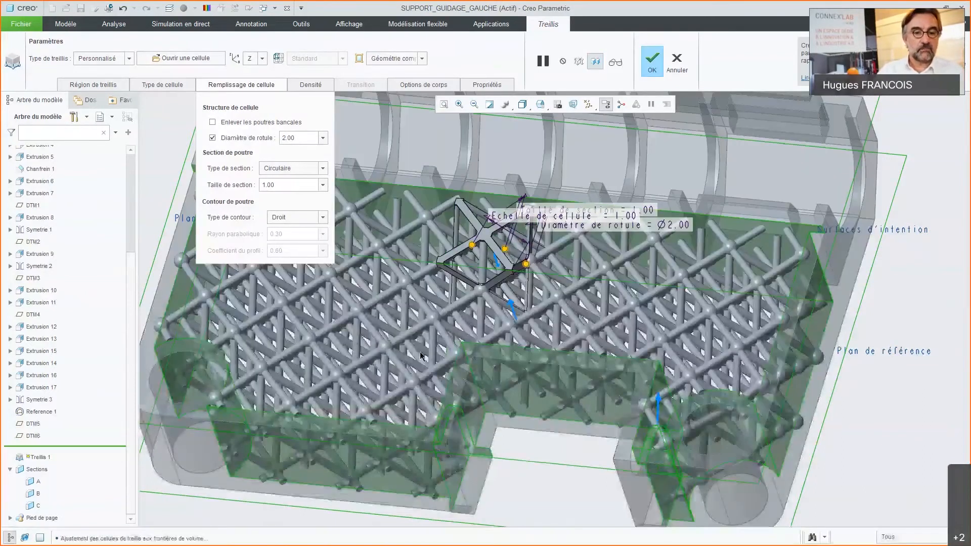
{"action": "mouse_move", "coordinate": [432, 350]}
{"action": "middle_mouse_down"}
{"action": "mouse_move", "coordinate": [439, 373]}
{"action": "mouse_move", "coordinate": [491, 382]}
{"action": "mouse_move", "coordinate": [444, 350]}
{"action": "mouse_move", "coordinate": [461, 338]}
{"action": "middle_mouse_up"}
{"action": "scroll", "coordinate": [461, 338], "scroll_direction": "up", "scroll_amount": 3}
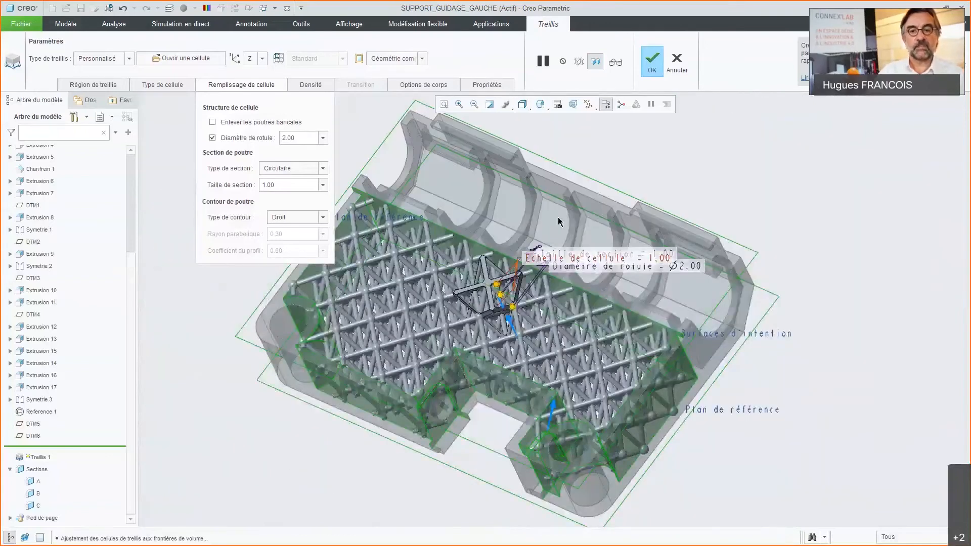
{"action": "left_click", "coordinate": [426, 87]}
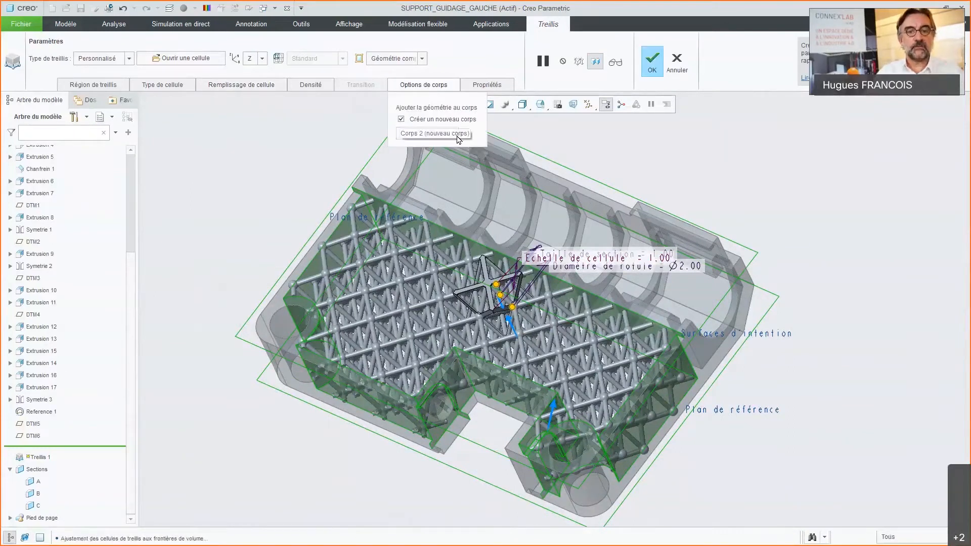
{"action": "left_click", "coordinate": [652, 62]}
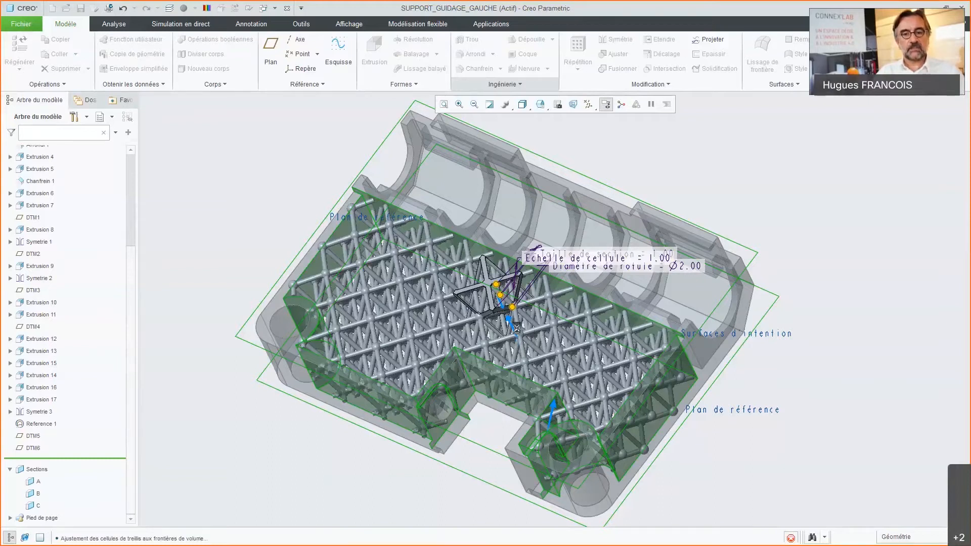
Step: Examine the completed lattice between the frame walls, its trimmed beams near the bored corner and the part's opposite side
{"action": "middle_click_drag", "start_coordinate": [548, 346], "coordinate": [601, 404]}
{"action": "scroll", "coordinate": [532, 357], "scroll_direction": "down", "scroll_amount": 5}
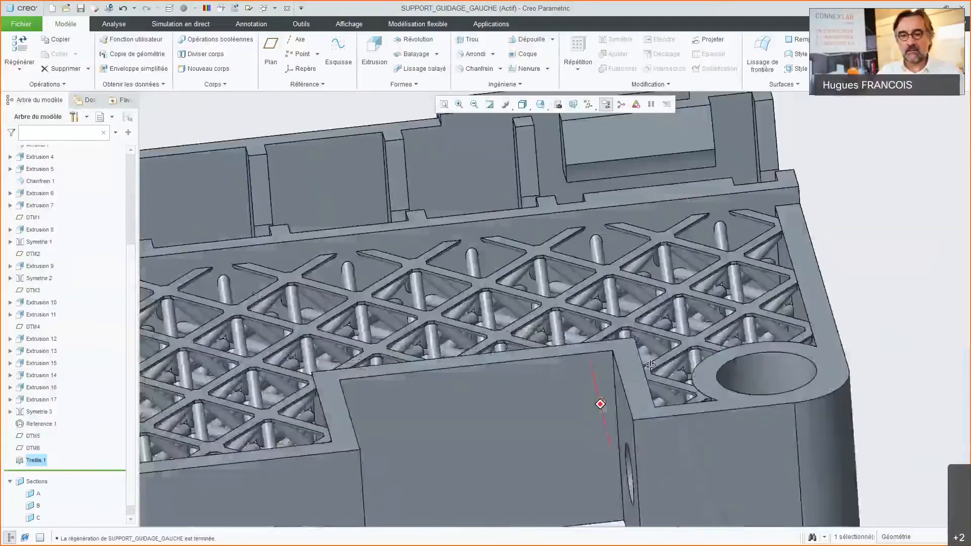
{"action": "scroll", "coordinate": [708, 327], "scroll_direction": "down", "scroll_amount": 3}
{"action": "middle_click_drag", "start_coordinate": [778, 258], "coordinate": [787, 203]}
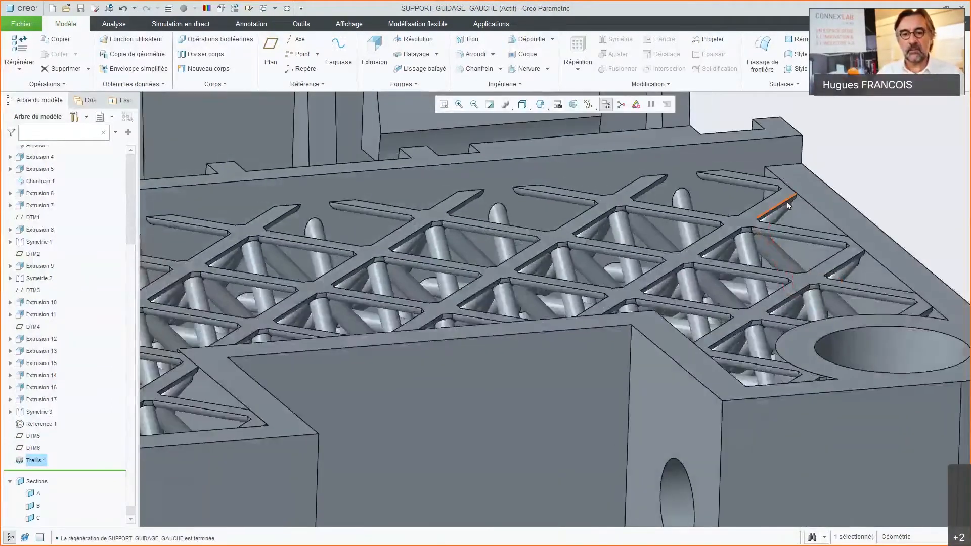
{"action": "scroll", "coordinate": [745, 243], "scroll_direction": "up", "scroll_amount": 3}
{"action": "middle_click_drag", "start_coordinate": [752, 248], "coordinate": [664, 184]}
{"action": "scroll", "coordinate": [621, 205], "scroll_direction": "down", "scroll_amount": 4}
{"action": "mouse_move", "coordinate": [593, 262]}
{"action": "middle_mouse_down"}
{"action": "mouse_move", "coordinate": [587, 215]}
{"action": "mouse_move", "coordinate": [587, 266]}
{"action": "mouse_move", "coordinate": [493, 307]}
{"action": "mouse_move", "coordinate": [689, 314]}
{"action": "mouse_move", "coordinate": [696, 372]}
{"action": "mouse_move", "coordinate": [676, 357]}
{"action": "mouse_move", "coordinate": [503, 393]}
{"action": "middle_mouse_up"}
{"action": "scroll", "coordinate": [587, 266], "scroll_direction": "up", "scroll_amount": 6}
{"action": "scroll", "coordinate": [420, 419], "scroll_direction": "down", "scroll_amount": 2}
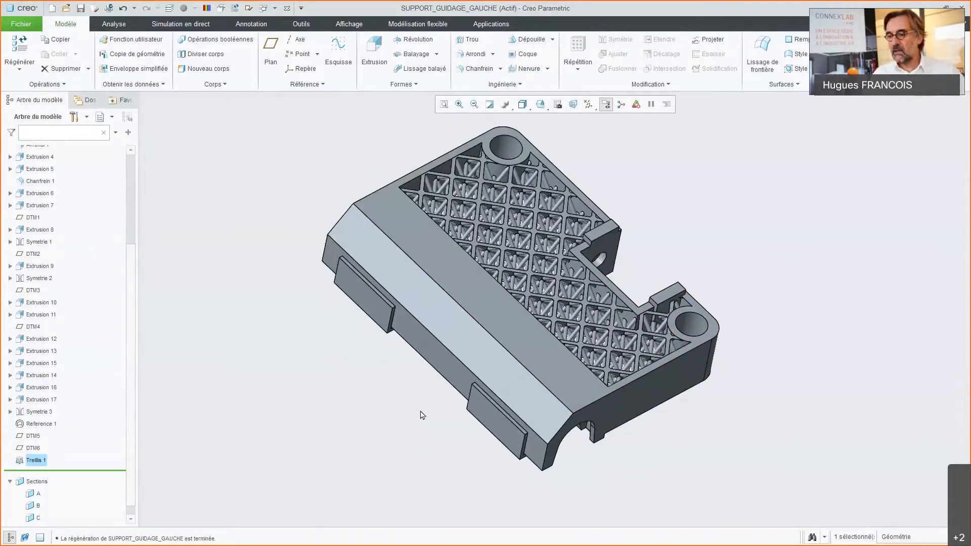
{"action": "key", "text": "alt+Tab"}
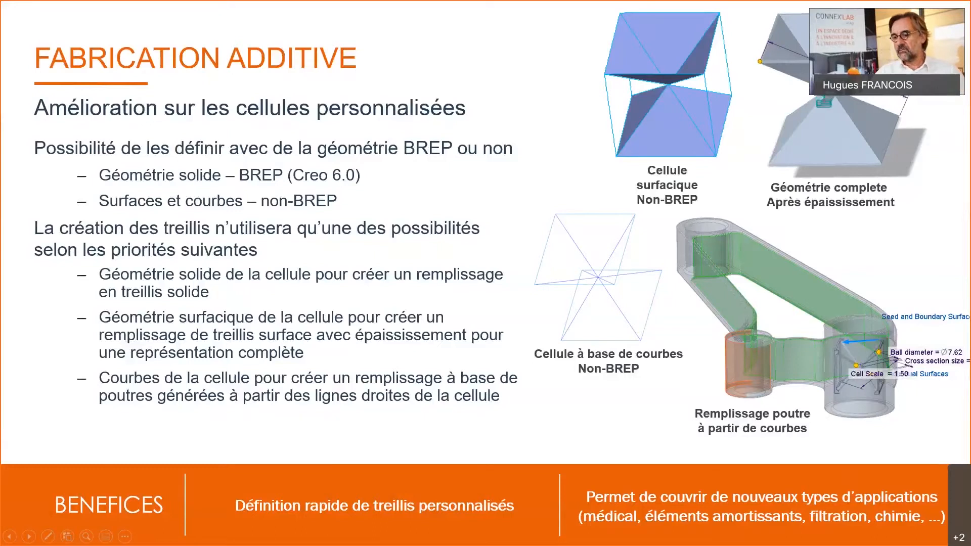
{"action": "key", "text": "Right"}
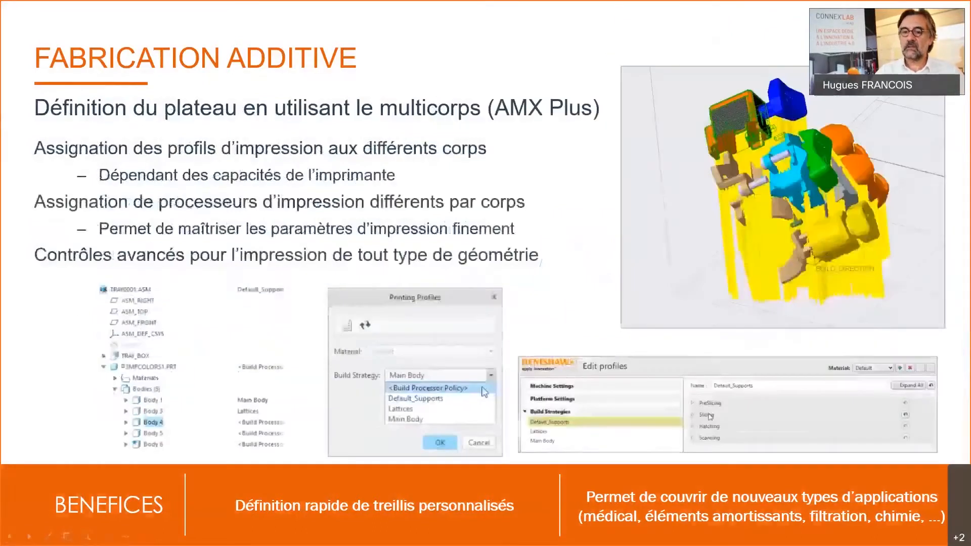
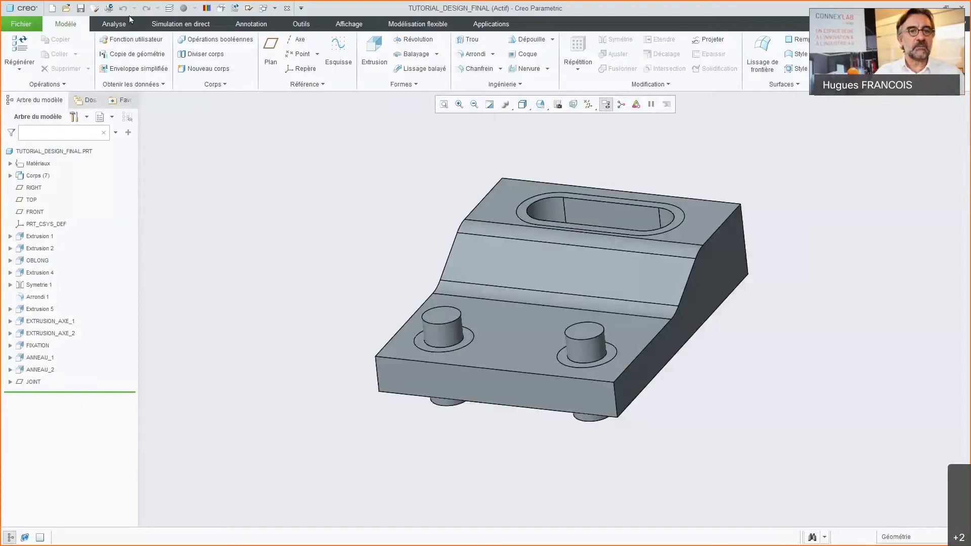
Step: Display the part's bodies in their assigned colours and open the generative design (Conception générative) application
{"action": "left_click", "coordinate": [207, 8]}
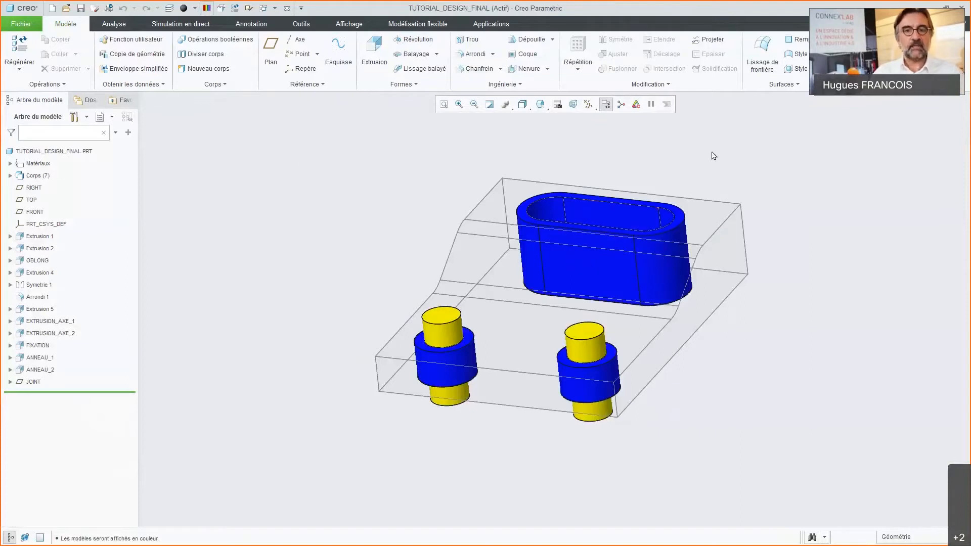
{"action": "left_click", "coordinate": [493, 25]}
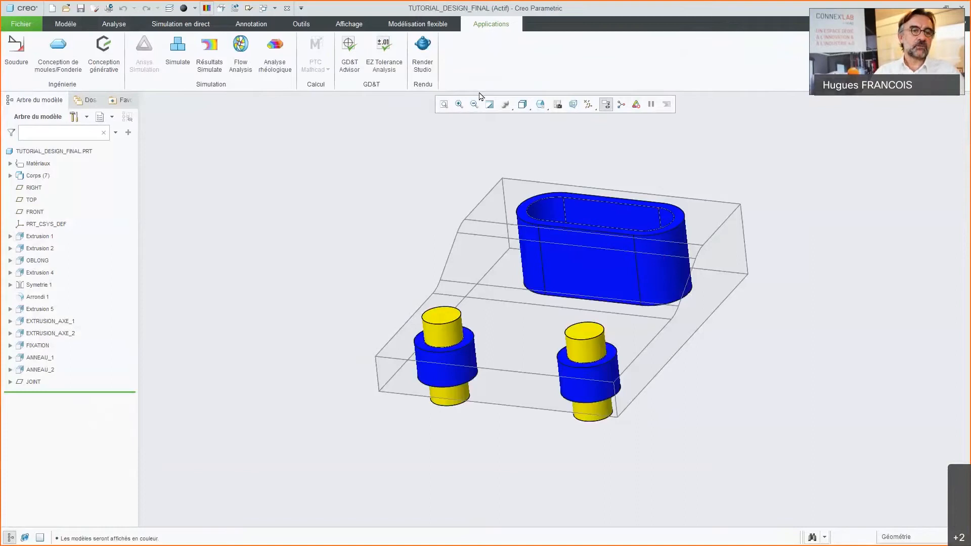
{"action": "left_click", "coordinate": [106, 72]}
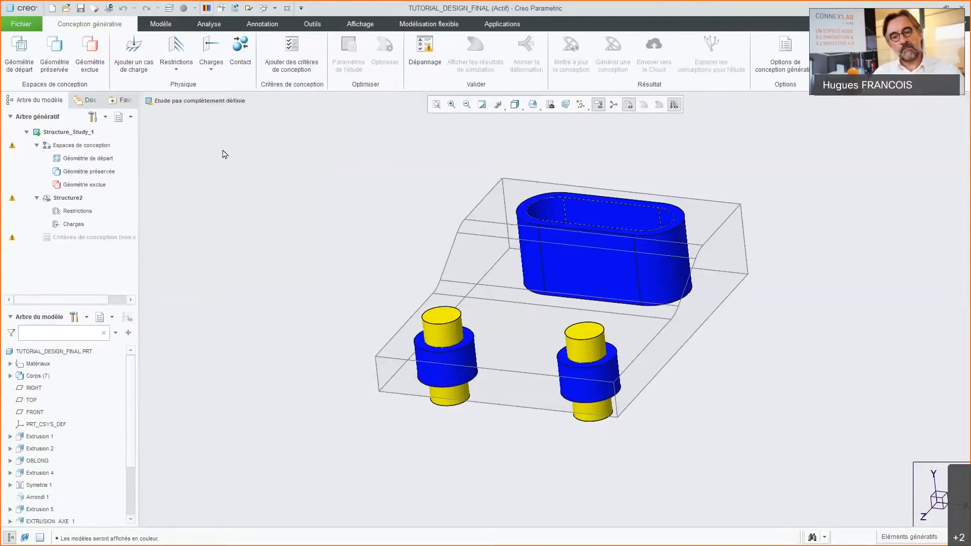
{"action": "middle_click_drag", "start_coordinate": [518, 230], "coordinate": [527, 271]}
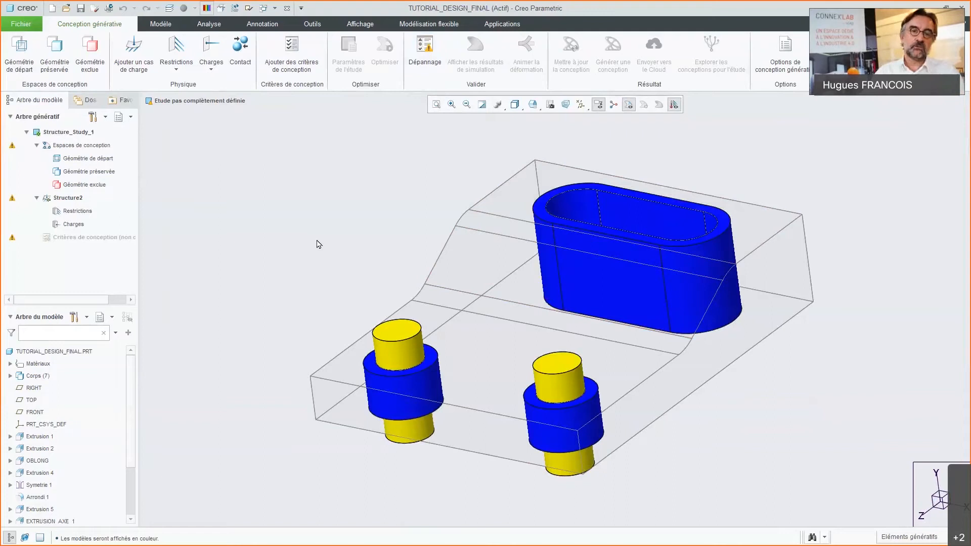
Step: Check the study's missing definitions and assign the large transparent envelope body as its starting geometry (Géométrie de départ)
{"action": "left_click", "coordinate": [425, 63]}
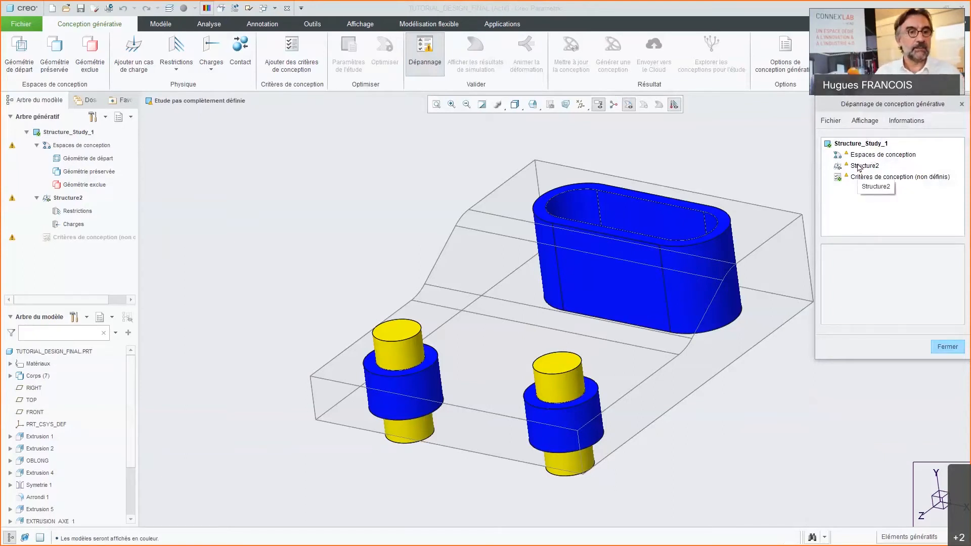
{"action": "left_click", "coordinate": [25, 58]}
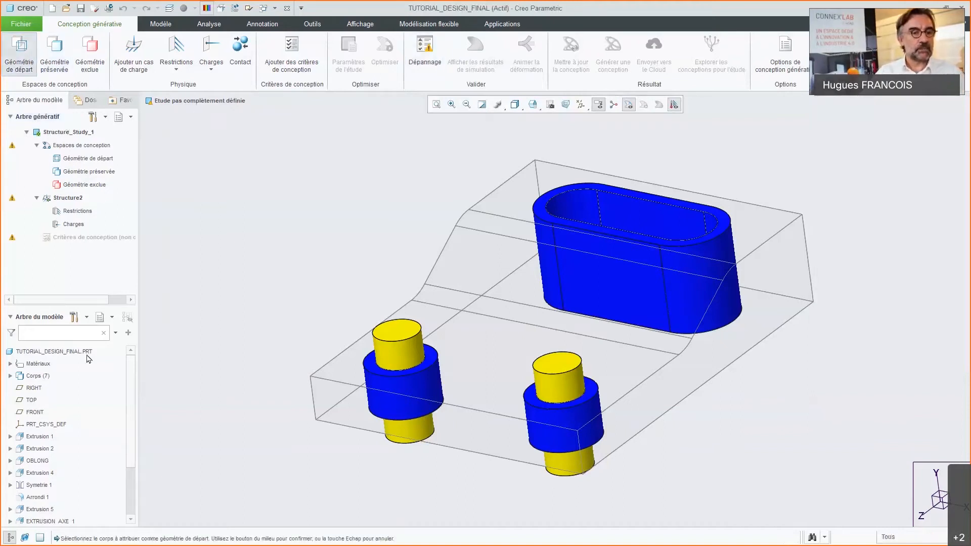
{"action": "left_click", "coordinate": [504, 264]}
{"action": "middle_click", "coordinate": [504, 264]}
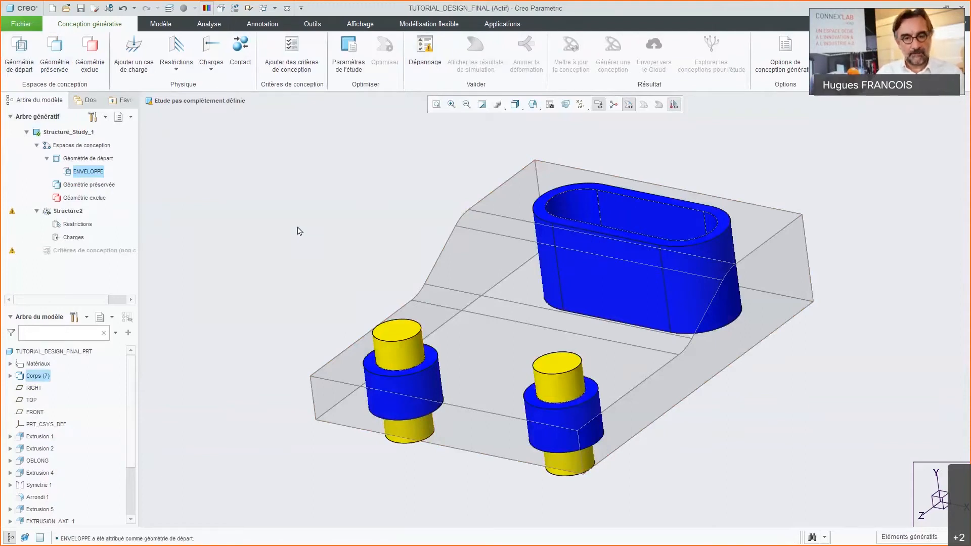
Step: Assign the blue oblong body and the two blue rings around the pins as preserved geometry
{"action": "left_click", "coordinate": [62, 65]}
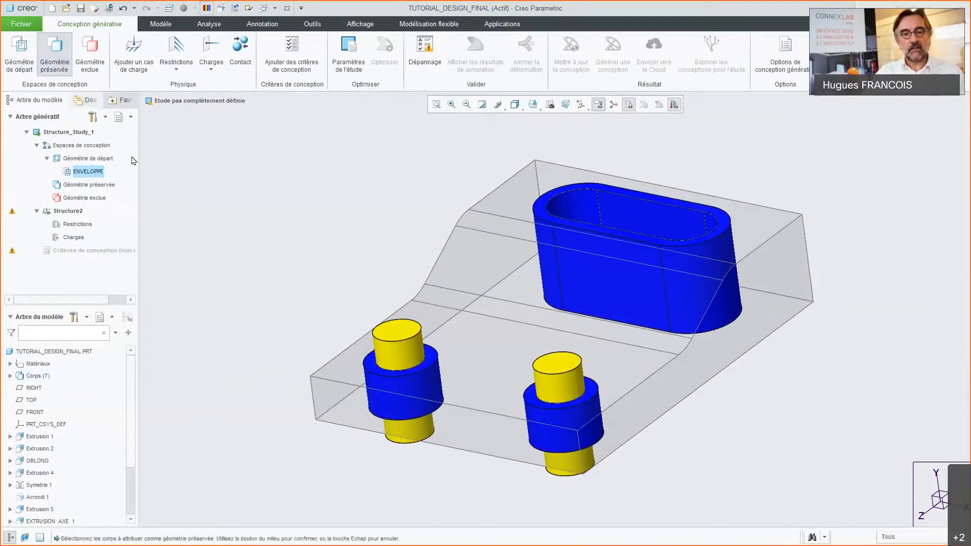
{"action": "left_click", "coordinate": [549, 218]}
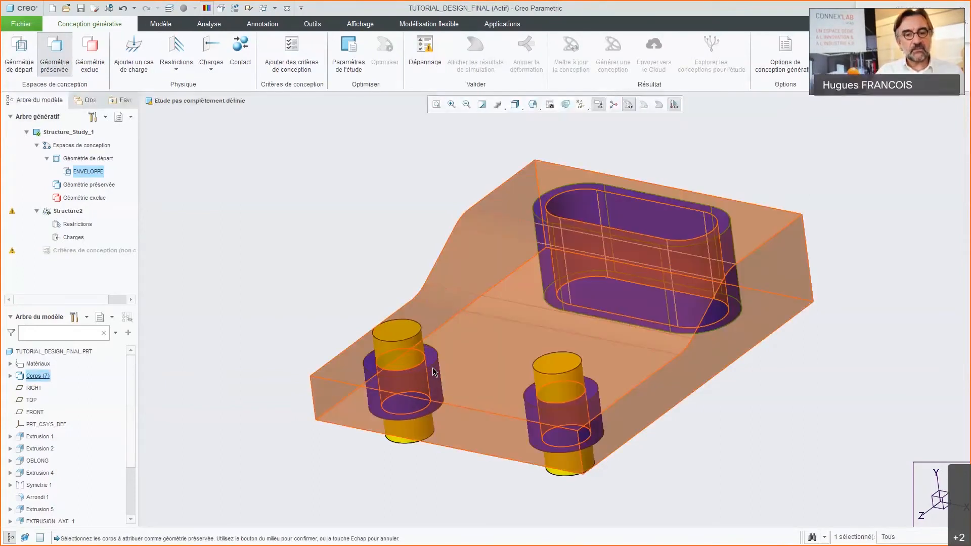
{"action": "left_click", "coordinate": [538, 401], "text": "ctrl"}
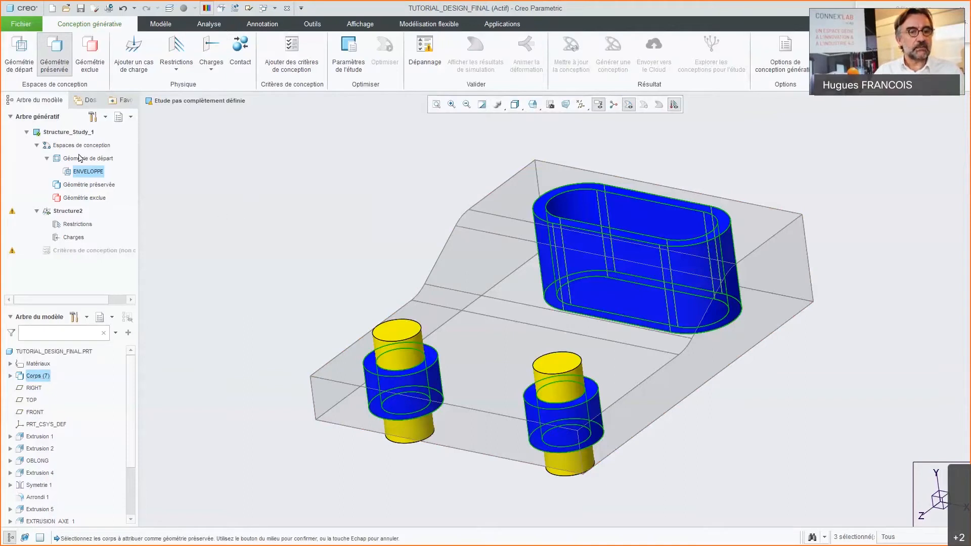
{"action": "left_click", "coordinate": [93, 185]}
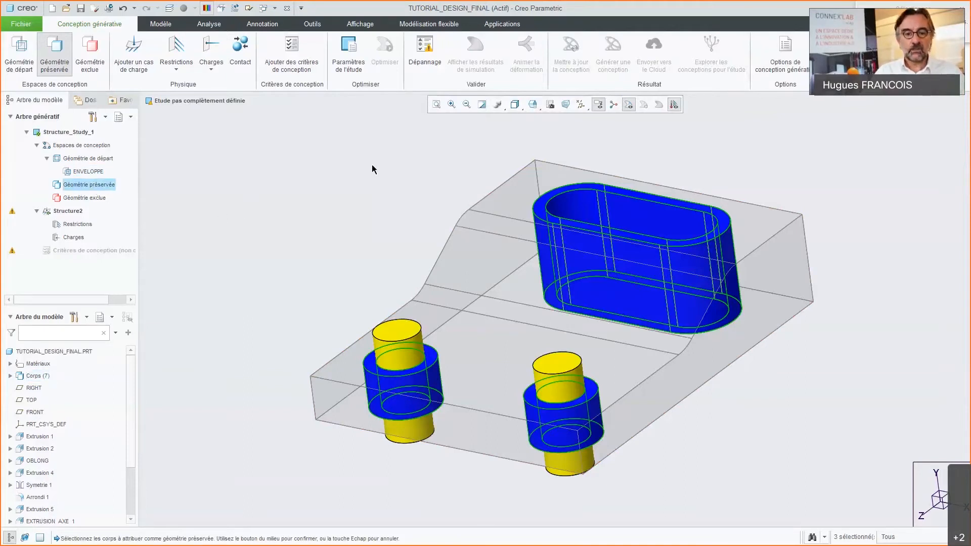
{"action": "middle_click", "coordinate": [362, 184]}
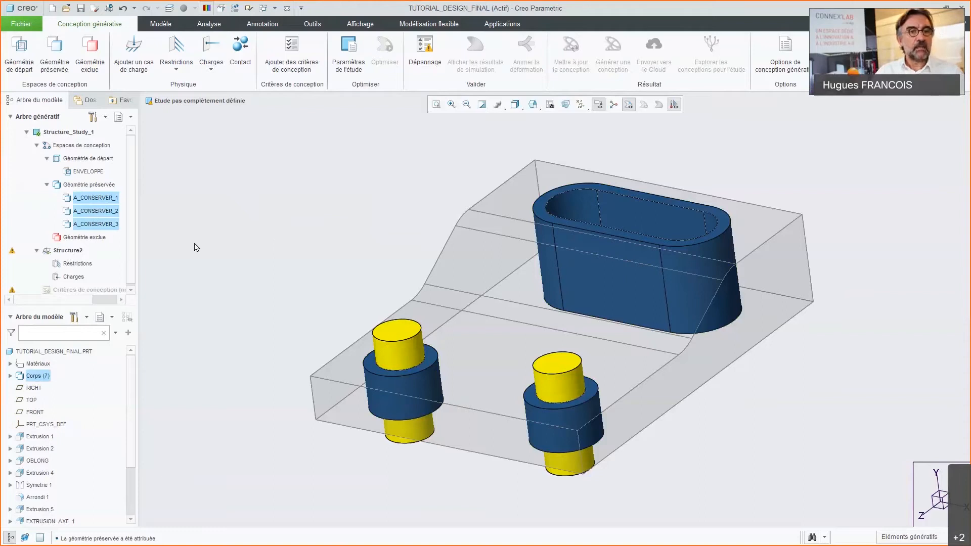
Step: Add a fixed restriction to Structure2 on the four inner surfaces of the oblong slot
{"action": "left_click", "coordinate": [68, 251]}
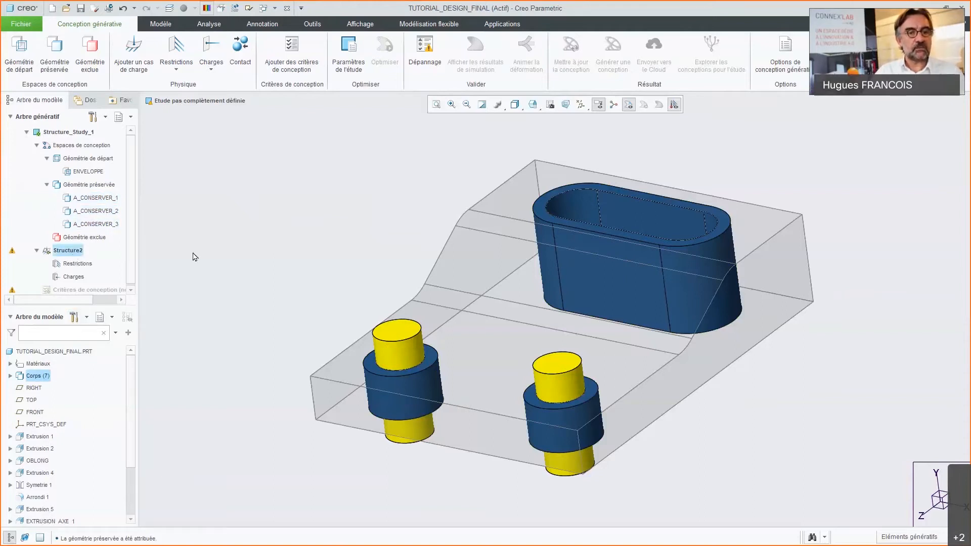
{"action": "left_click", "coordinate": [176, 48]}
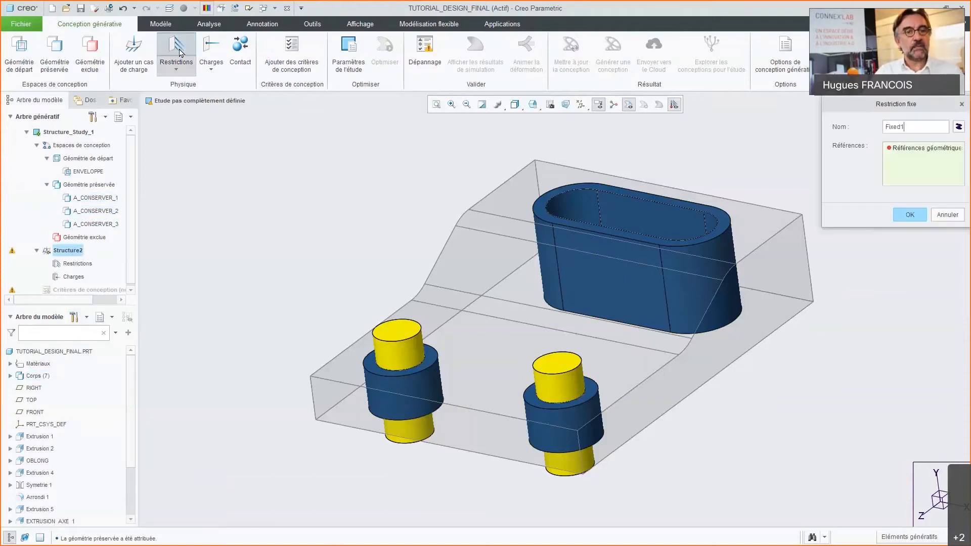
{"action": "scroll", "coordinate": [659, 216], "scroll_direction": "up", "scroll_amount": 3}
{"action": "left_click", "coordinate": [652, 219]}
{"action": "middle_click_drag", "start_coordinate": [648, 220], "coordinate": [657, 320]}
{"action": "left_click", "coordinate": [564, 191], "text": "ctrl"}
{"action": "left_click", "coordinate": [578, 277], "text": "ctrl"}
{"action": "left_click", "coordinate": [693, 322], "text": "ctrl"}
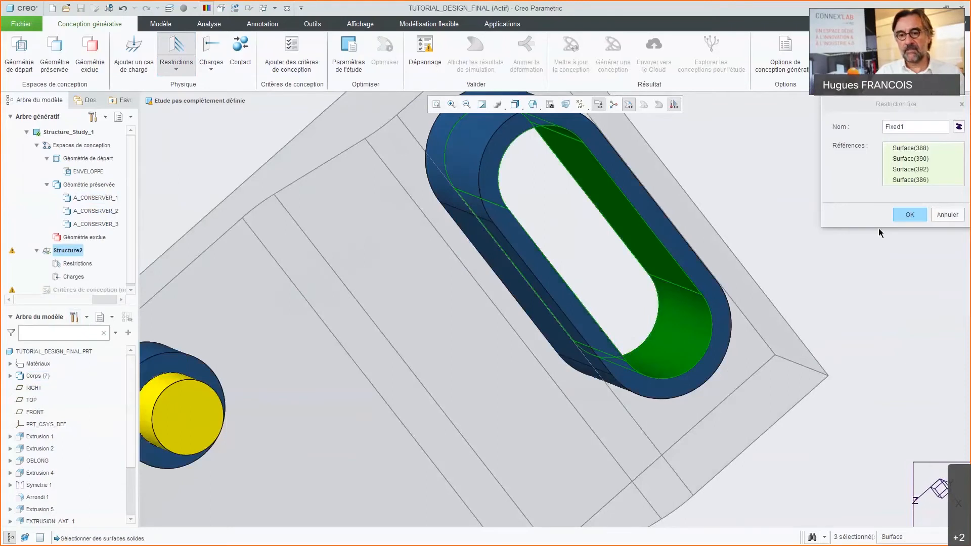
{"action": "left_click", "coordinate": [909, 215]}
{"action": "key", "text": "ctrl+d"}
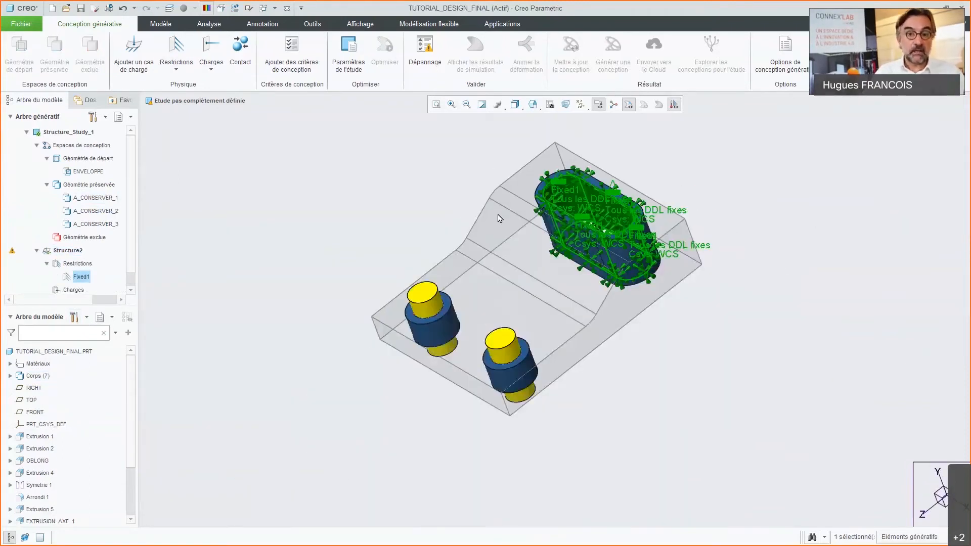
Step: Start a force load in Structure2 that references the underside faces of both blue rings
{"action": "middle_click_drag", "start_coordinate": [340, 253], "coordinate": [413, 376]}
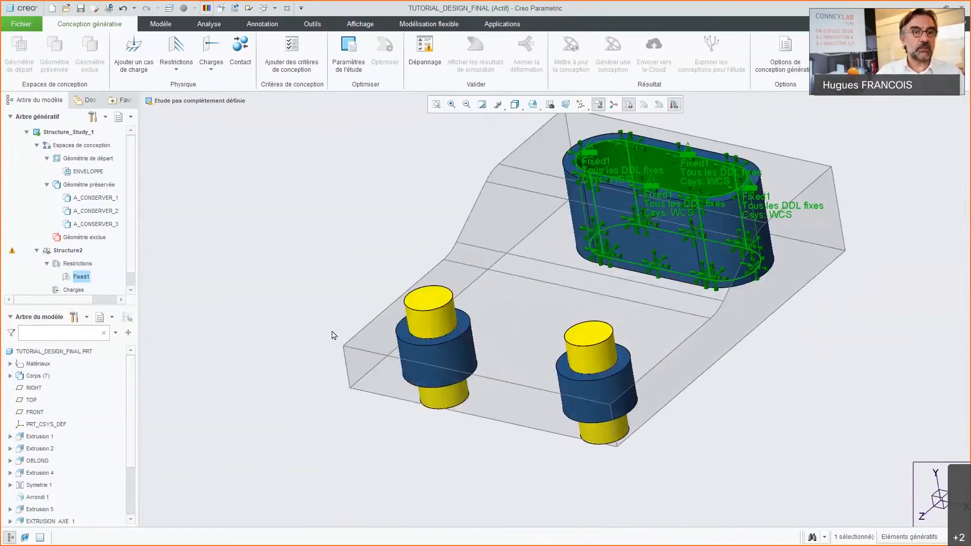
{"action": "left_click", "coordinate": [211, 49]}
{"action": "middle_click_drag", "start_coordinate": [363, 265], "coordinate": [360, 198]}
{"action": "scroll", "coordinate": [426, 497], "scroll_direction": "down", "scroll_amount": 4}
{"action": "left_click", "coordinate": [533, 214]}
{"action": "scroll", "coordinate": [456, 336], "scroll_direction": "up", "scroll_amount": 3}
{"action": "left_click", "coordinate": [578, 199], "text": "ctrl"}
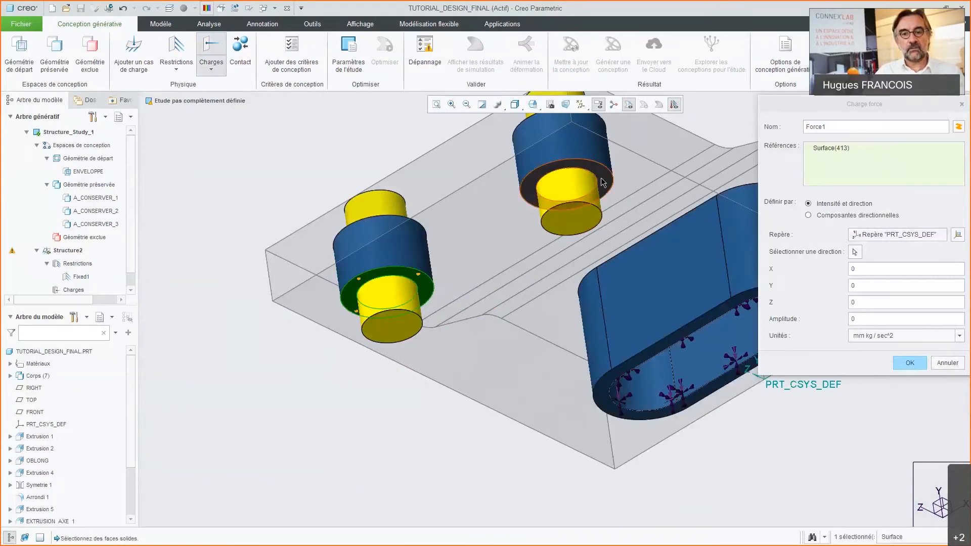
{"action": "middle_click_drag", "start_coordinate": [461, 316], "coordinate": [458, 369]}
Step: Define the force by directional components in PRT_CSYS_DEF with Y at 3500 N and create the load
{"action": "left_click", "coordinate": [832, 215]}
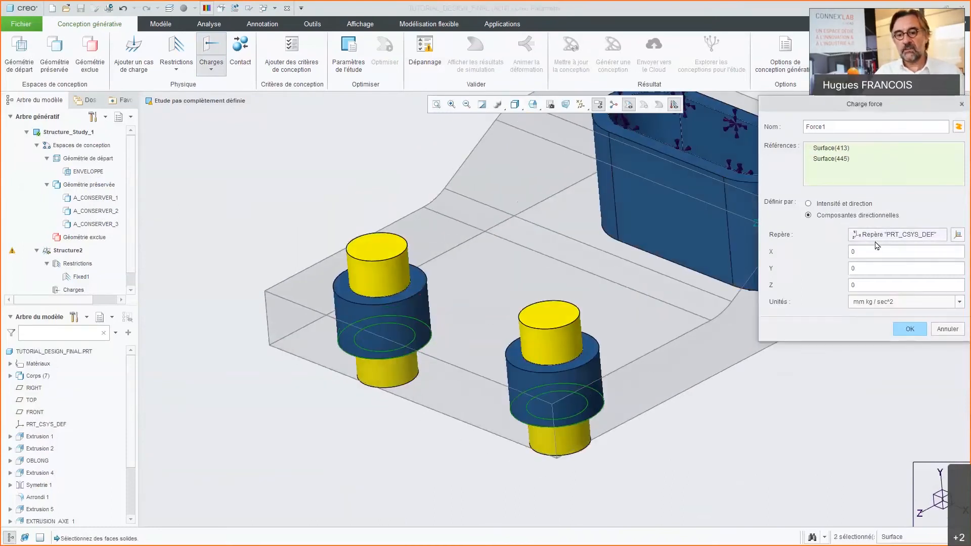
{"action": "left_click", "coordinate": [885, 236]}
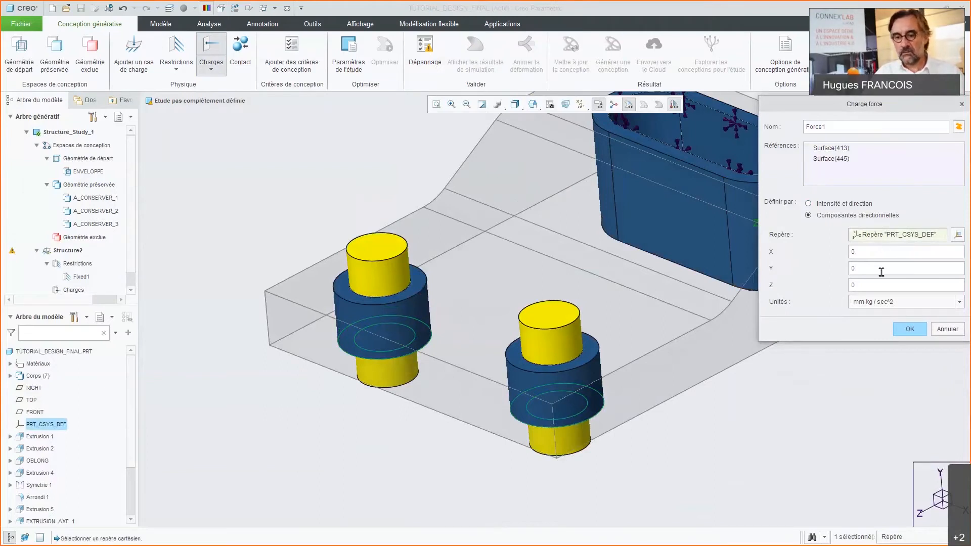
{"action": "left_click", "coordinate": [853, 268]}
{"action": "type", "text": "3500"}
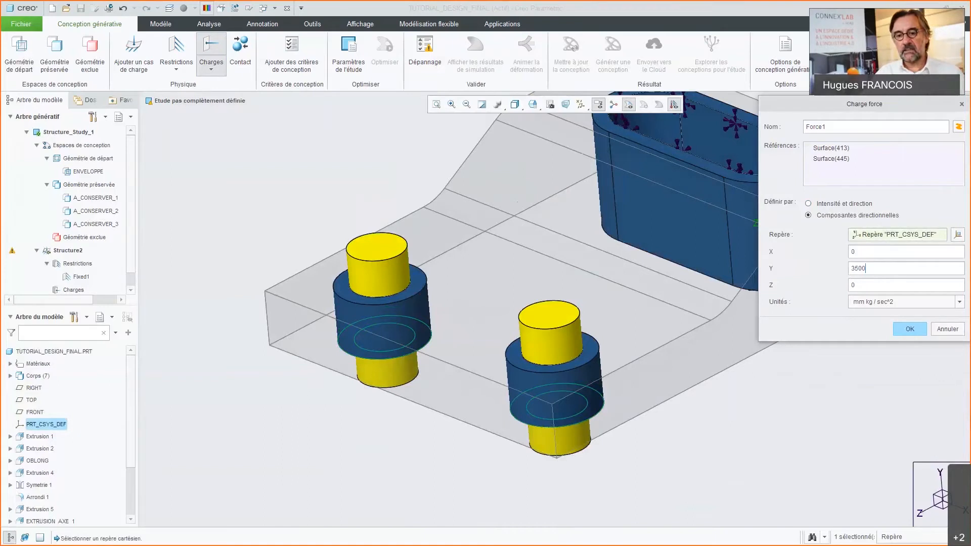
{"action": "left_click", "coordinate": [880, 302]}
{"action": "left_click", "coordinate": [872, 389]}
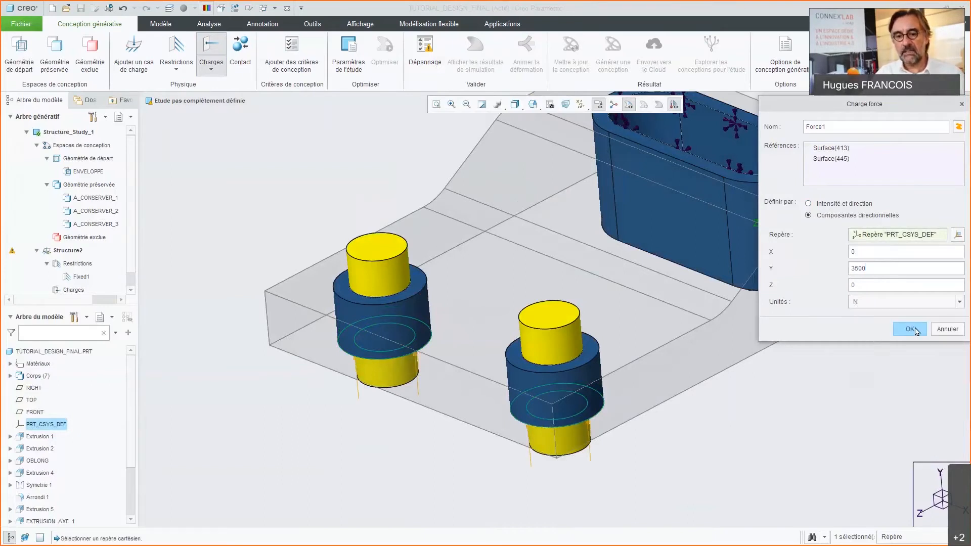
{"action": "left_click", "coordinate": [912, 329]}
{"action": "scroll", "coordinate": [593, 350], "scroll_direction": "down", "scroll_amount": 4}
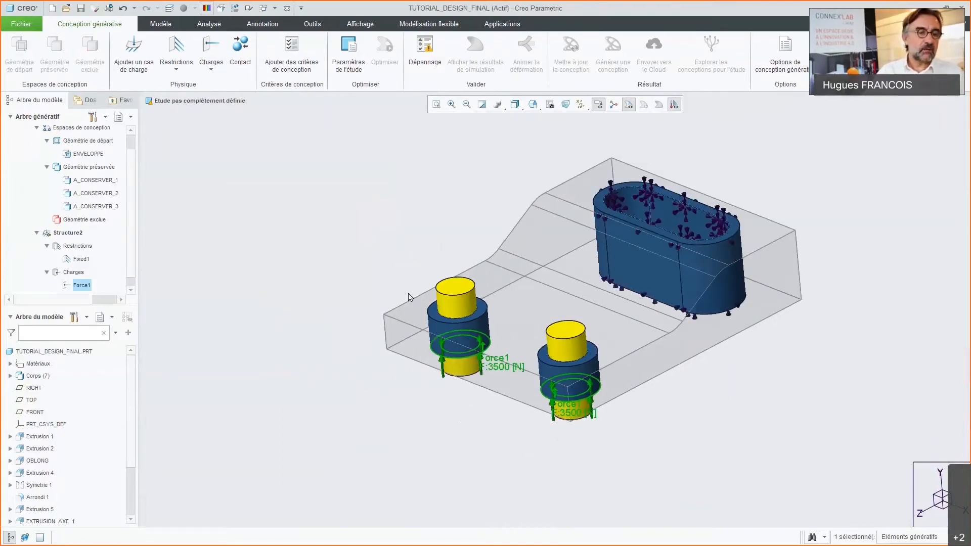
Step: Add a second load case to the study and select it in the generative tree
{"action": "left_click", "coordinate": [79, 237]}
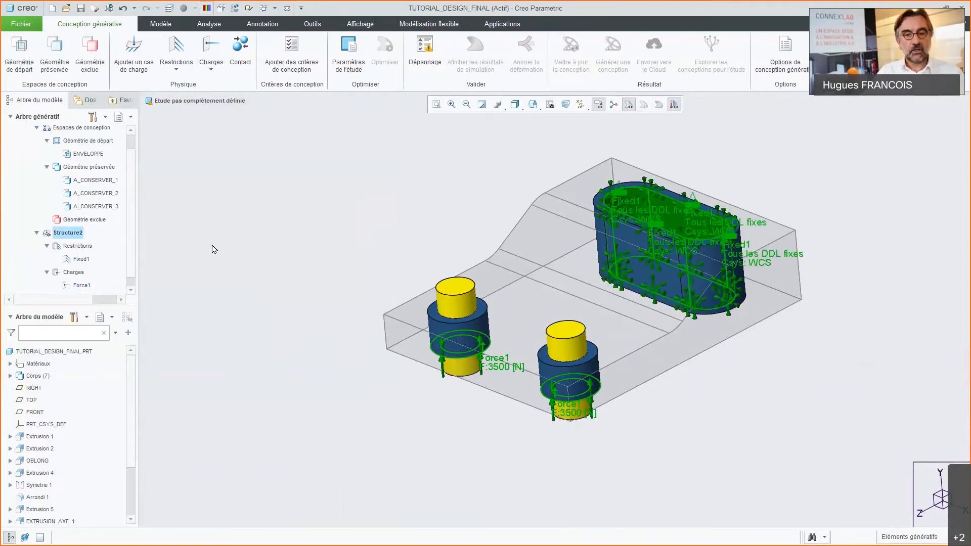
{"action": "left_click", "coordinate": [138, 54]}
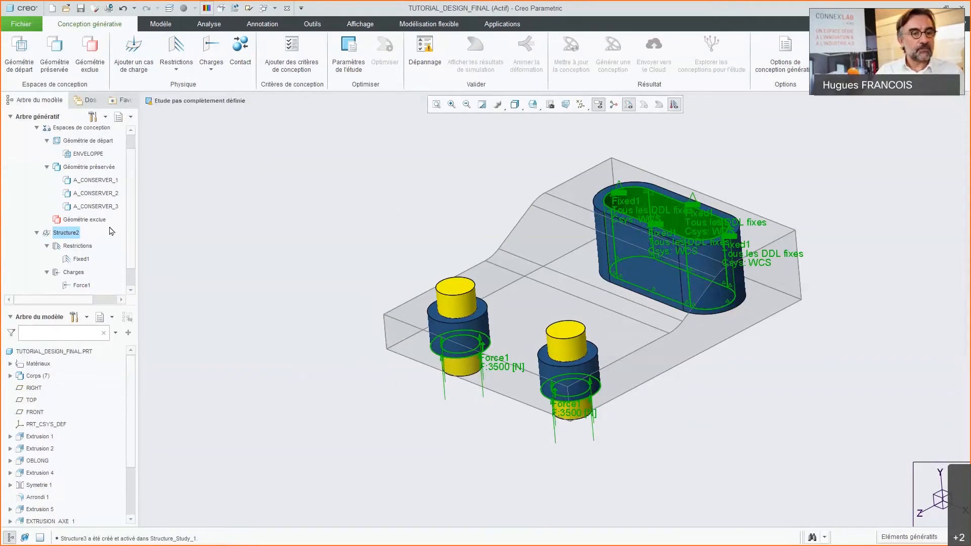
{"action": "left_click", "coordinate": [68, 275]}
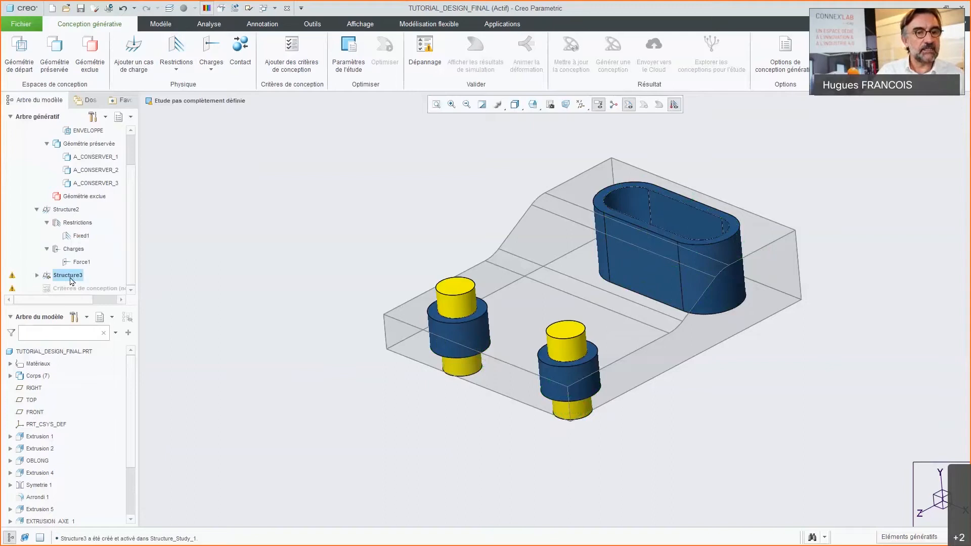
Step: Add a fixed restriction to Structure3 on the four inner surfaces of the oblong slot
{"action": "left_click", "coordinate": [177, 48]}
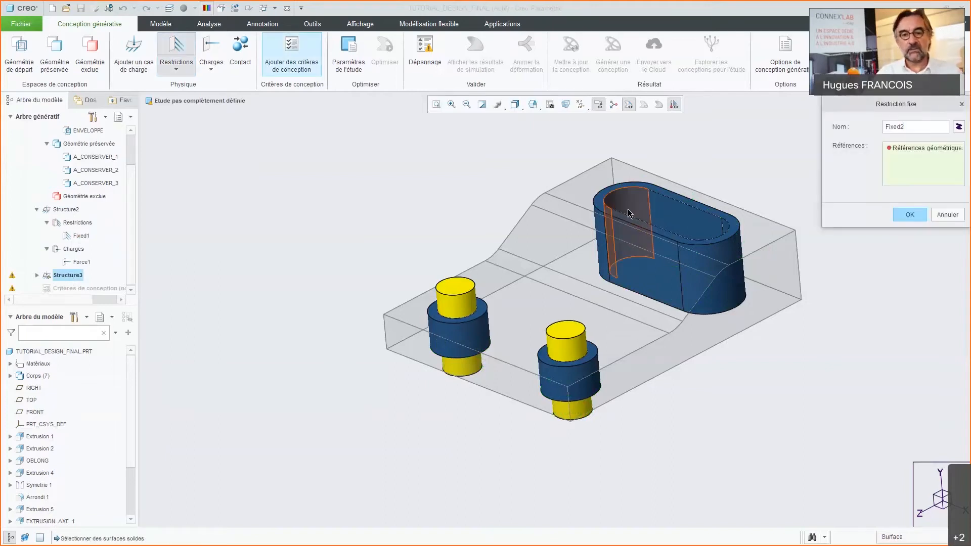
{"action": "scroll", "coordinate": [698, 203], "scroll_direction": "up", "scroll_amount": 3}
{"action": "left_click", "coordinate": [673, 218]}
{"action": "left_click", "coordinate": [589, 212], "text": "ctrl"}
{"action": "middle_click_drag", "start_coordinate": [589, 213], "coordinate": [614, 400]}
{"action": "left_click", "coordinate": [590, 310], "text": "ctrl"}
{"action": "left_click", "coordinate": [615, 400], "text": "ctrl"}
{"action": "left_click", "coordinate": [910, 215]}
{"action": "key", "text": "ctrl+d"}
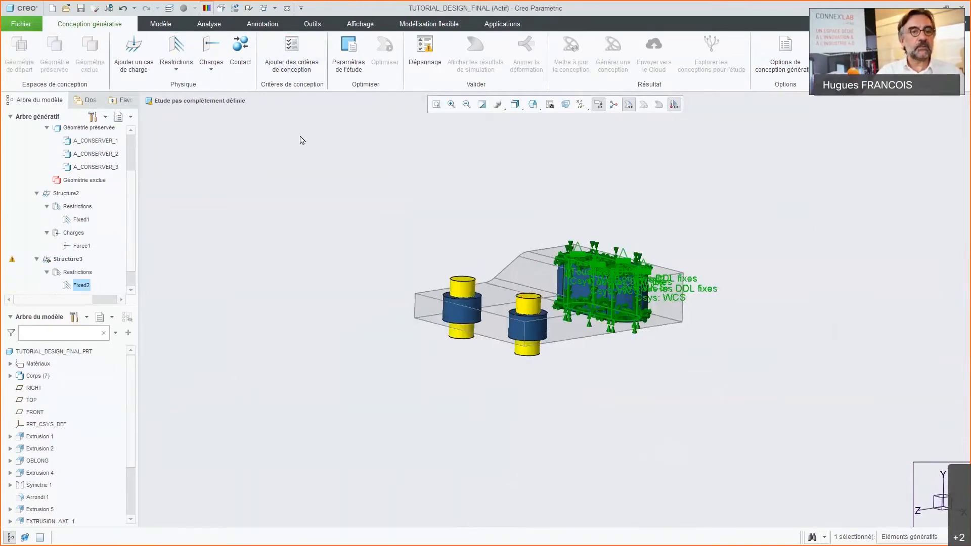
Step: Start a force load in Structure3 that references the cylindrical side surfaces of the left yellow pin
{"action": "left_click", "coordinate": [211, 49]}
{"action": "scroll", "coordinate": [433, 390], "scroll_direction": "down", "scroll_amount": 3}
{"action": "scroll", "coordinate": [535, 210], "scroll_direction": "down", "scroll_amount": 3}
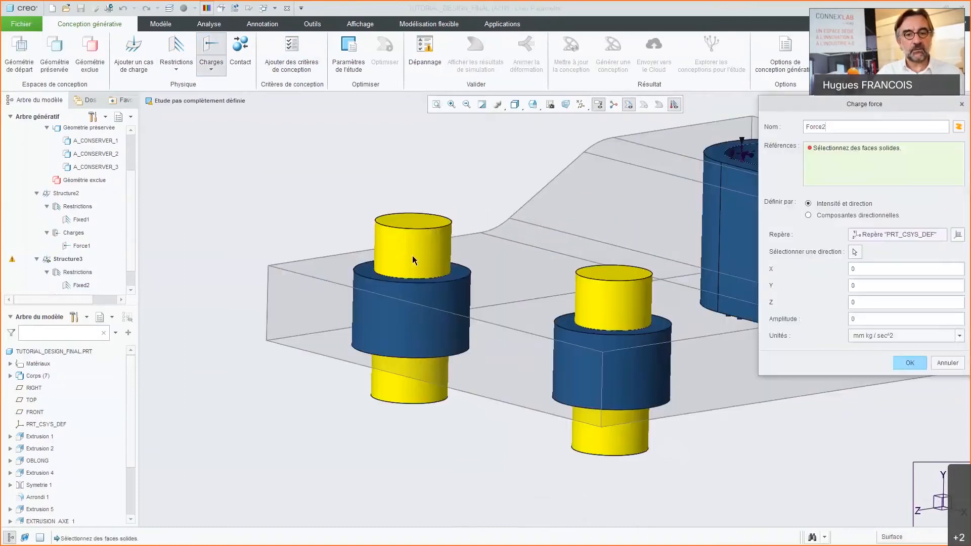
{"action": "left_click", "coordinate": [435, 255]}
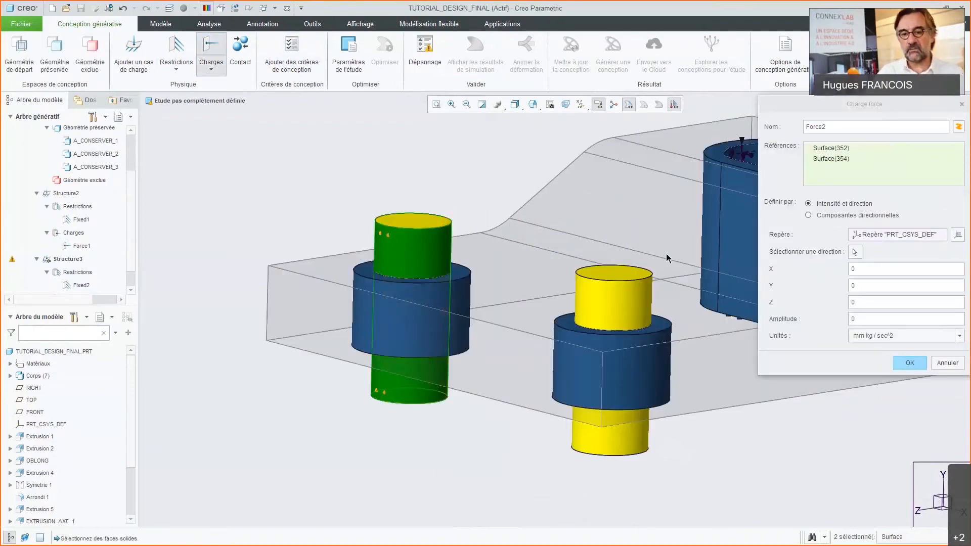
Step: Define the pin's force by directional components with X at -5000 N and create the load
{"action": "left_click", "coordinate": [869, 423]}
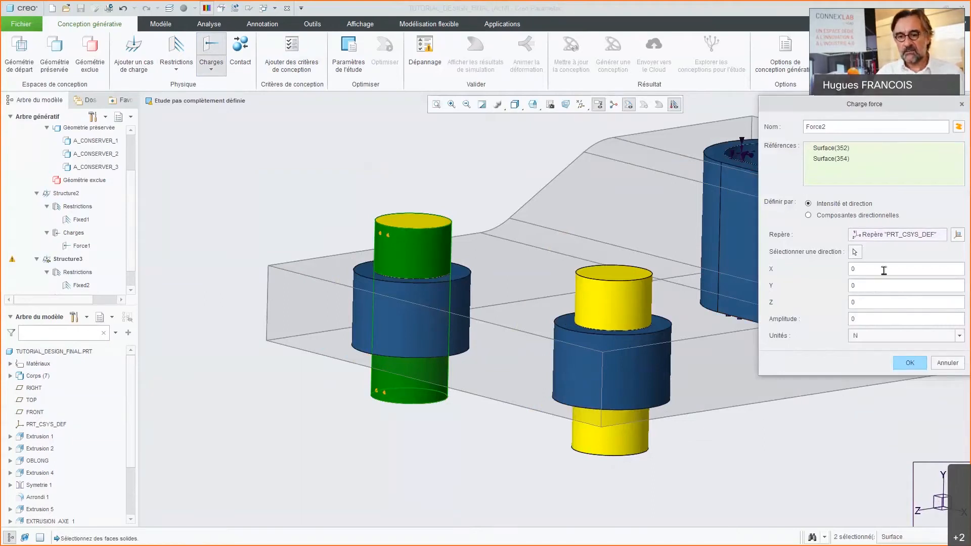
{"action": "double_click", "coordinate": [854, 269]}
{"action": "type", "text": "-500"}
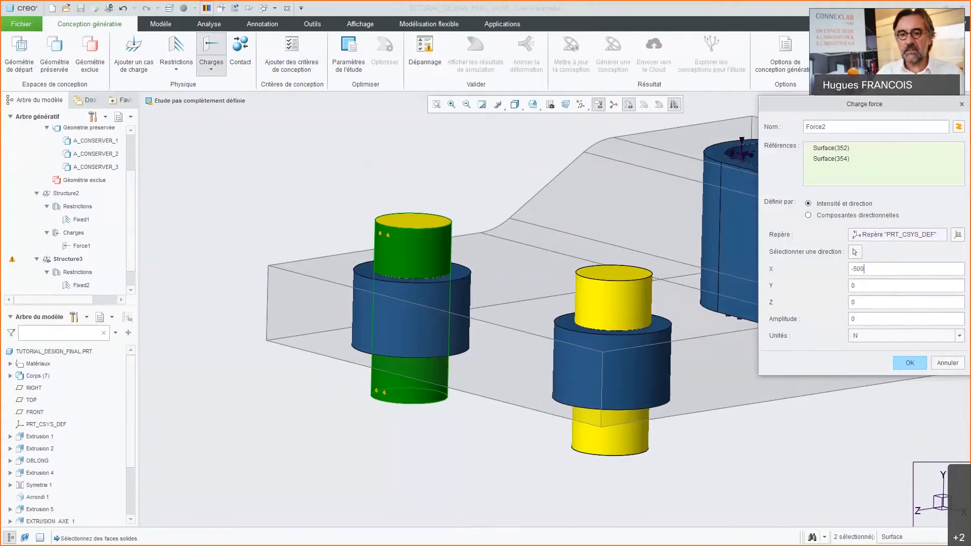
{"action": "type", "text": "0"}
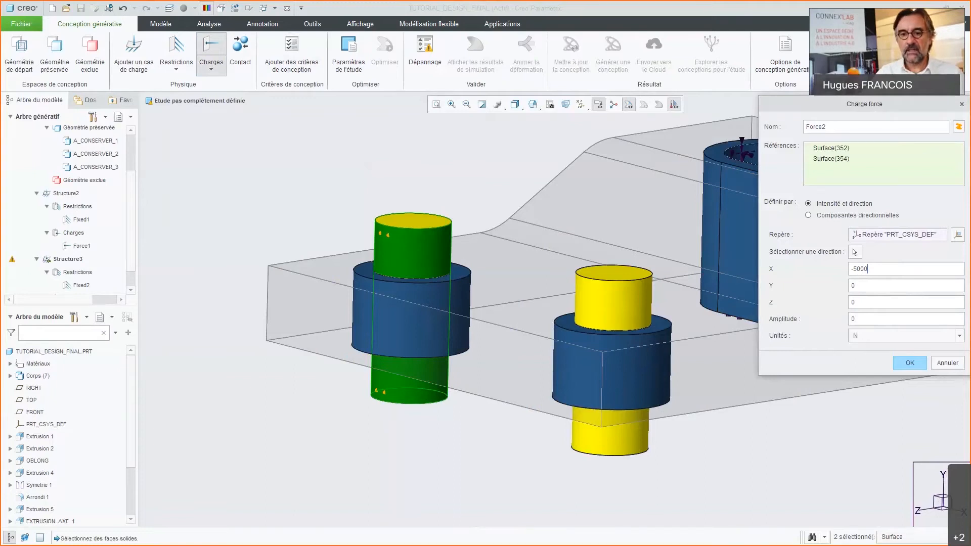
{"action": "left_click", "coordinate": [830, 218]}
{"action": "left_click", "coordinate": [912, 331]}
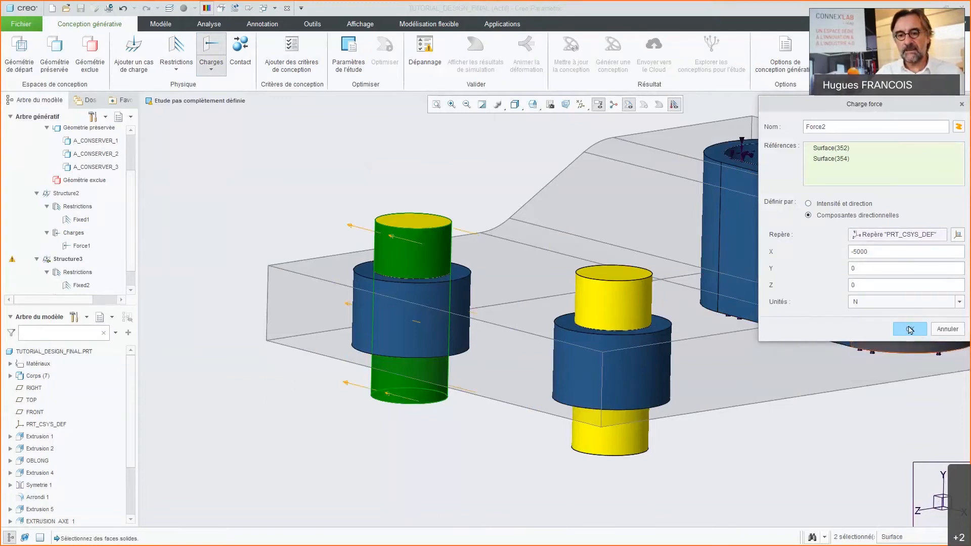
{"action": "middle_click_drag", "start_coordinate": [329, 283], "coordinate": [370, 298]}
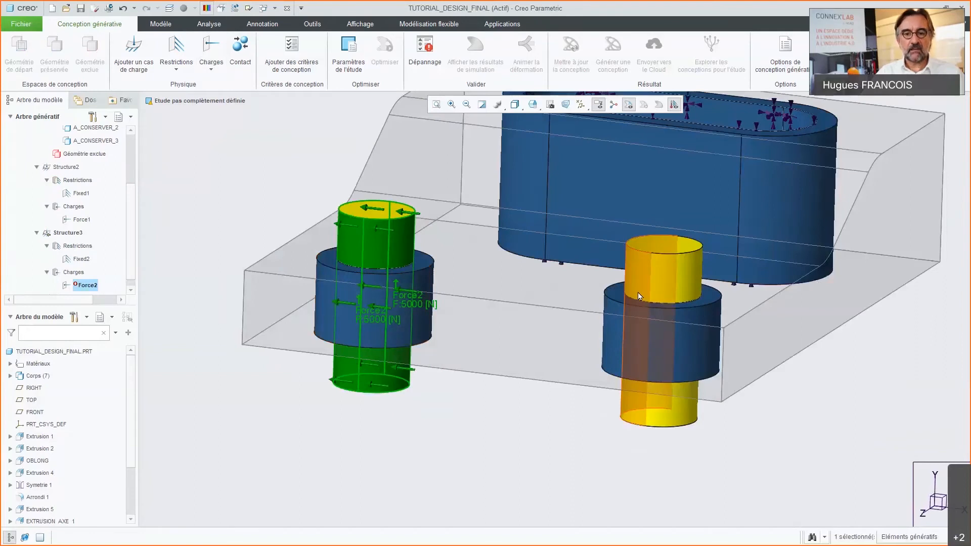
Step: Add a force load in Structure3 on the right yellow pin's cylindrical side surfaces, using directional components with X at 5000 N
{"action": "left_click", "coordinate": [639, 275]}
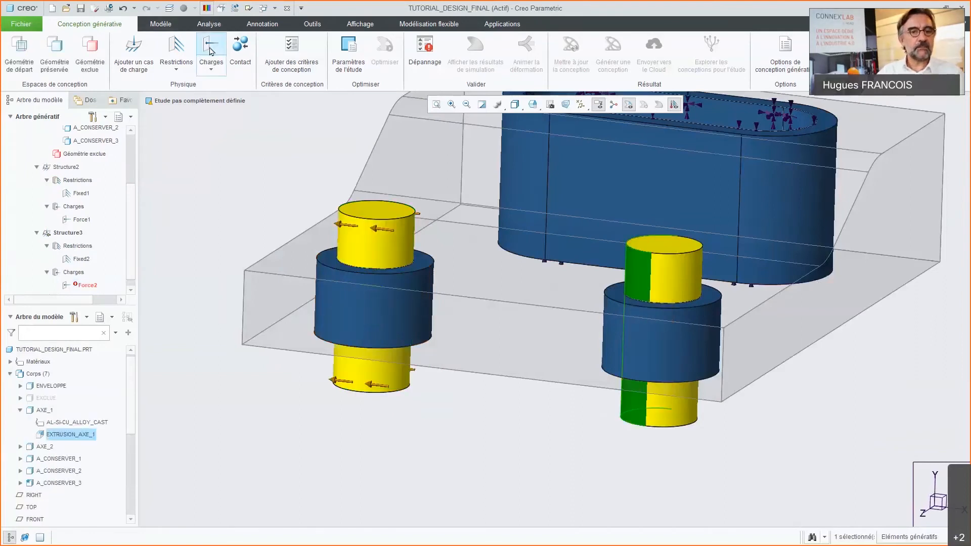
{"action": "left_click", "coordinate": [635, 272]}
{"action": "left_click", "coordinate": [644, 225]}
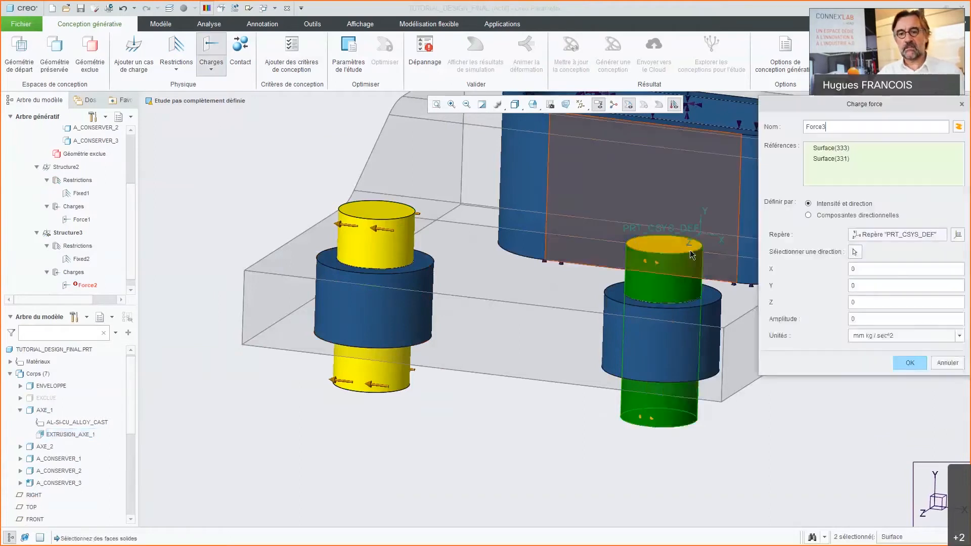
{"action": "left_click", "coordinate": [808, 215]}
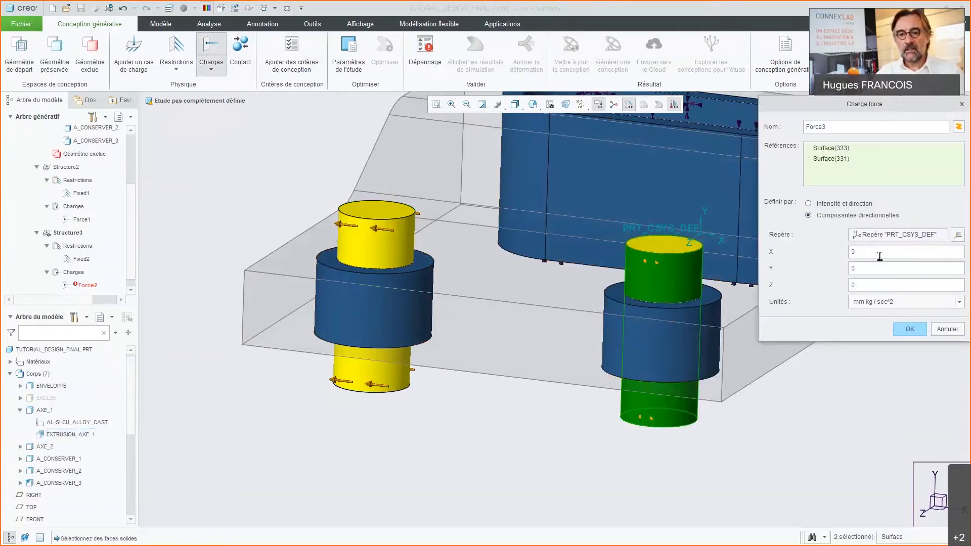
{"action": "type", "text": "5000"}
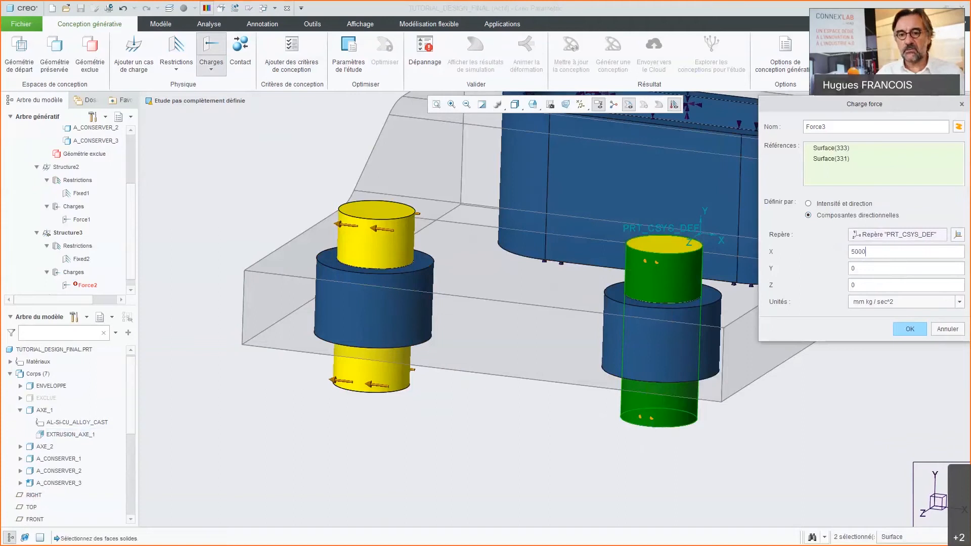
{"action": "left_click", "coordinate": [866, 299]}
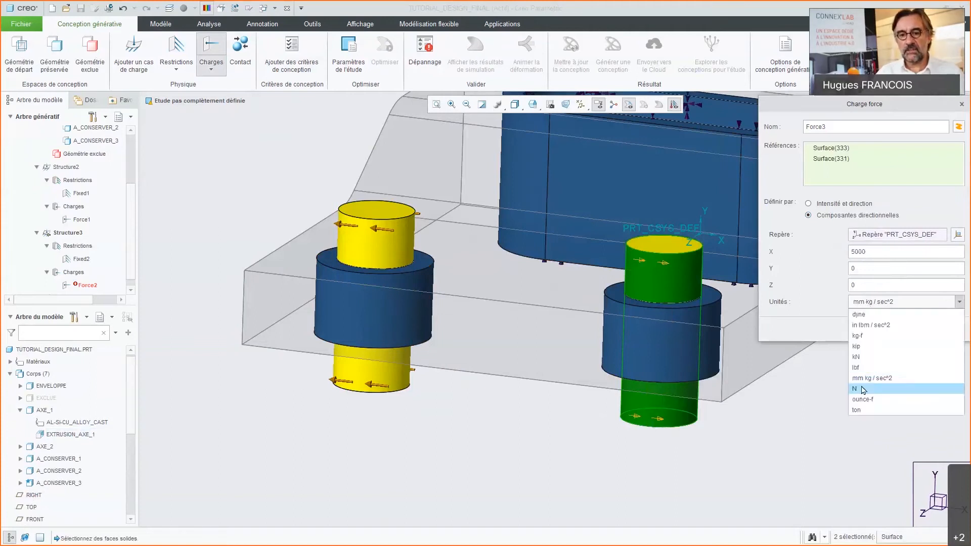
{"action": "left_click", "coordinate": [859, 386]}
{"action": "left_click", "coordinate": [909, 329]}
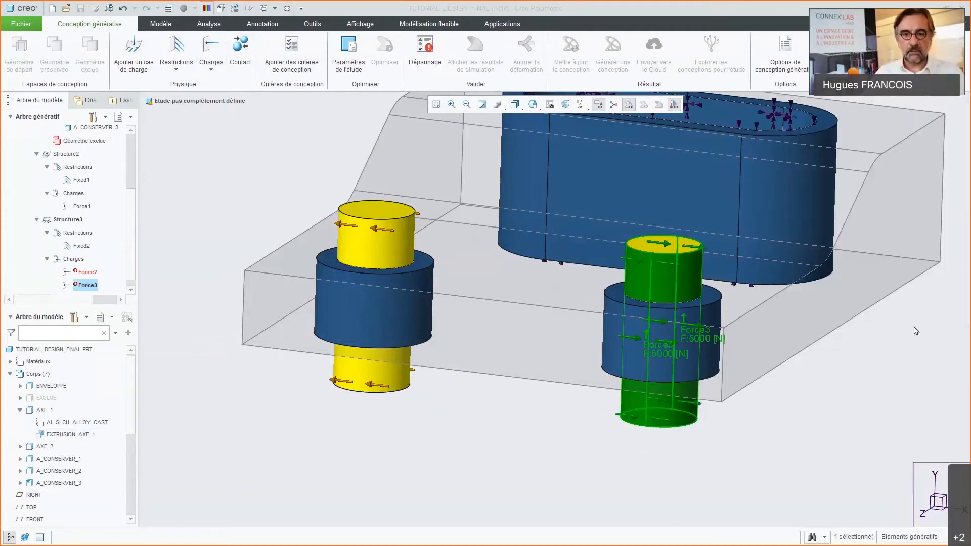
Step: Define a contact between the left yellow pin (AXE_2) and the ENVELOPPE body
{"action": "middle_click_drag", "start_coordinate": [609, 348], "coordinate": [521, 467]}
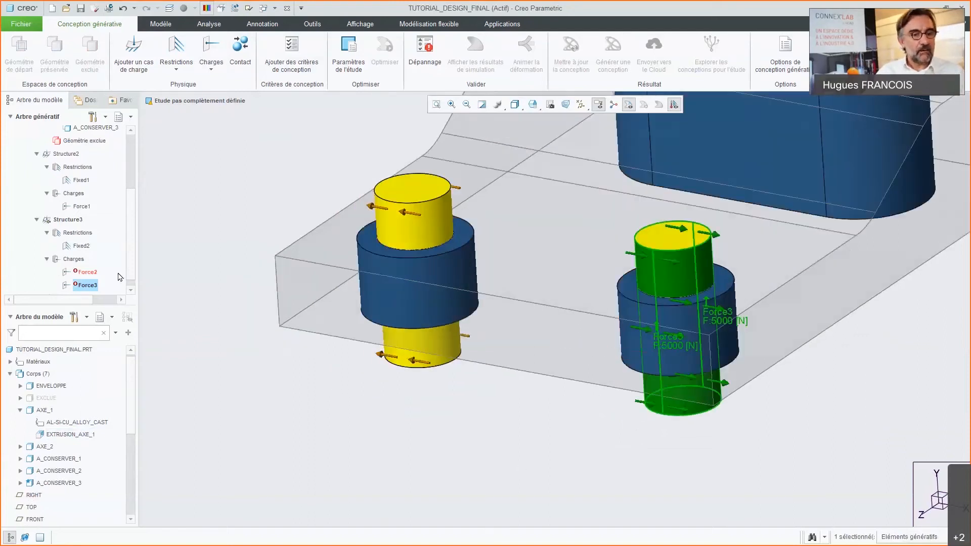
{"action": "scroll", "coordinate": [92, 274], "scroll_direction": "down", "scroll_amount": 1}
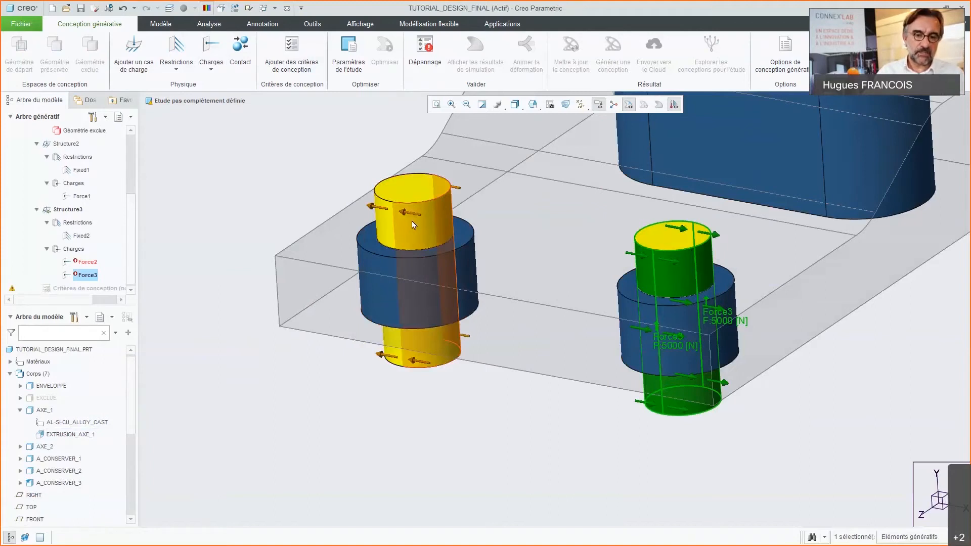
{"action": "scroll", "coordinate": [430, 421], "scroll_direction": "up", "scroll_amount": 1}
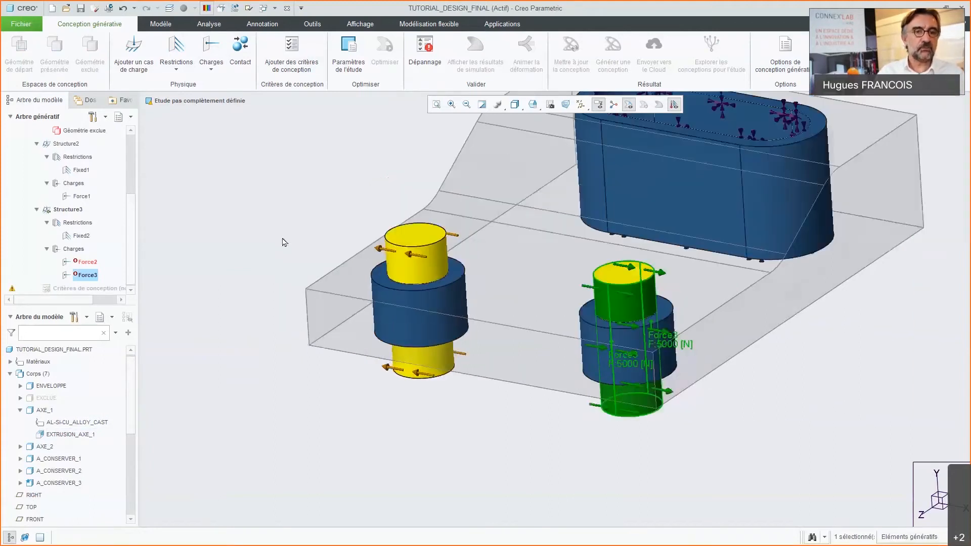
{"action": "left_click", "coordinate": [242, 55]}
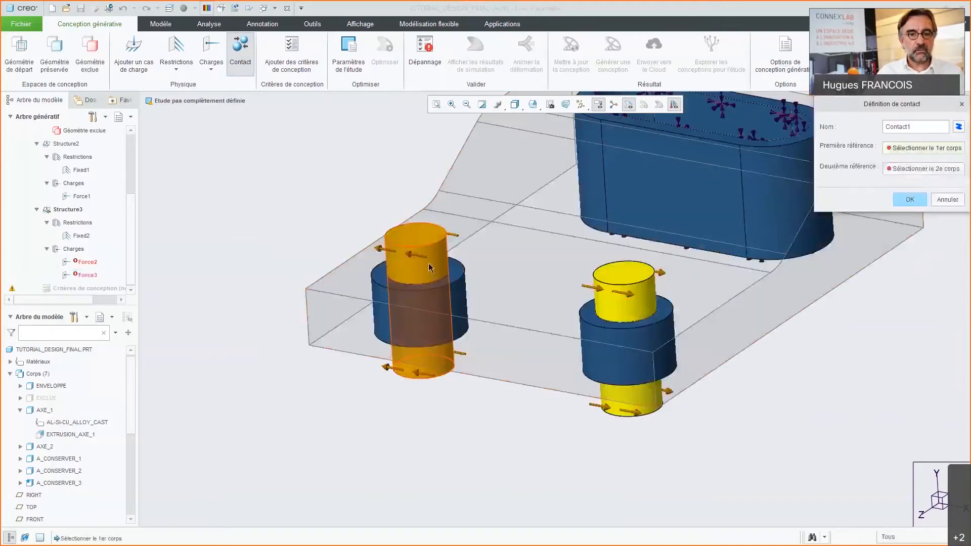
{"action": "left_click", "coordinate": [485, 206]}
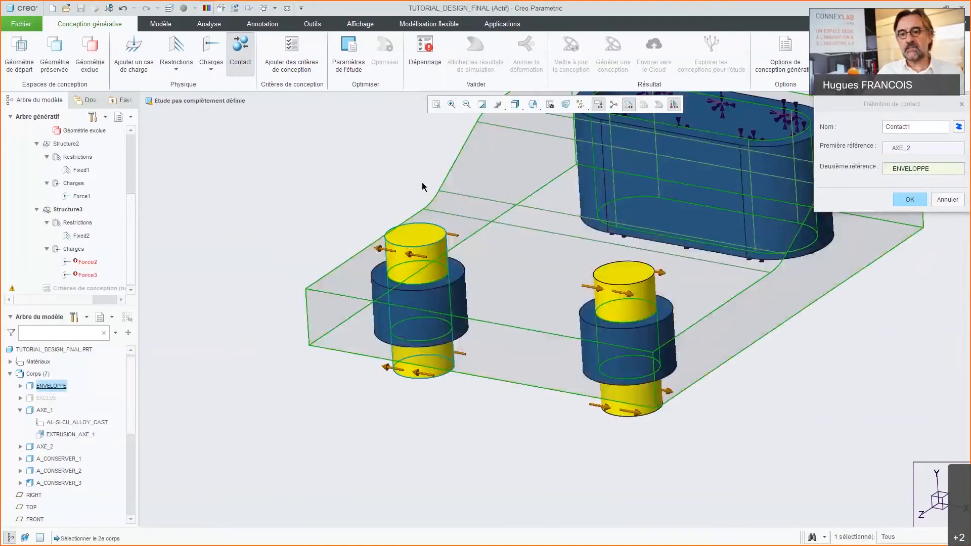
{"action": "left_click", "coordinate": [911, 200]}
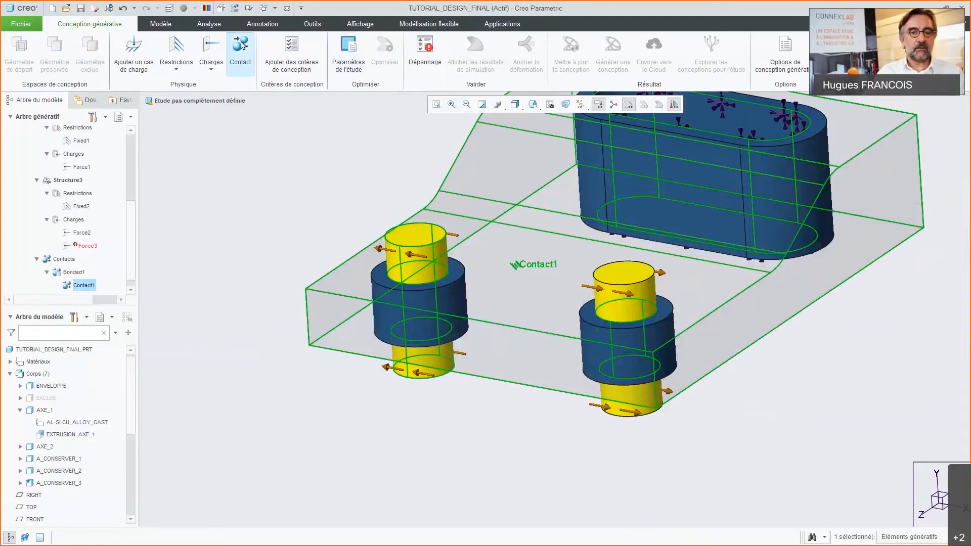
Step: Define a second contact between the right yellow pin (AXE_1) and the ENVELOPPE body
{"action": "left_click", "coordinate": [240, 54]}
{"action": "left_click", "coordinate": [618, 305]}
{"action": "left_click", "coordinate": [551, 296]}
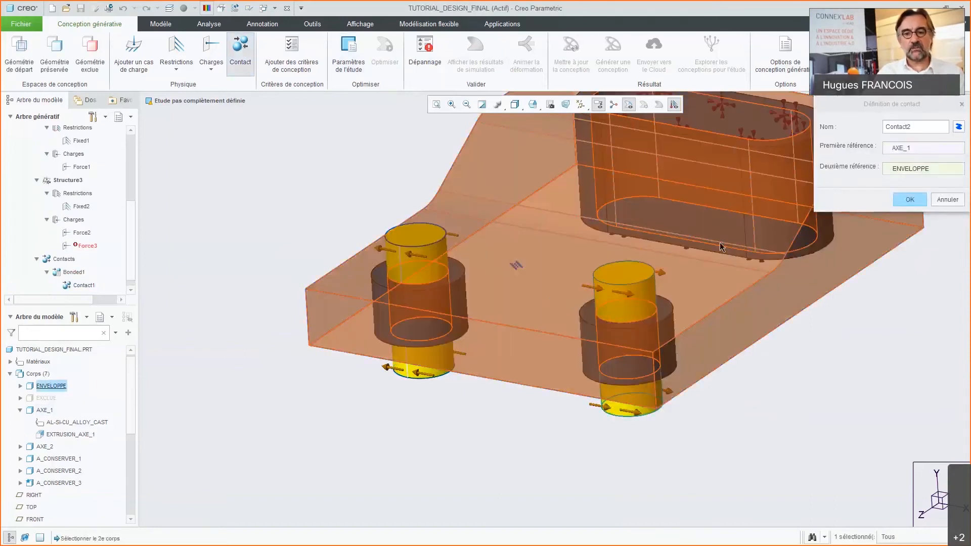
{"action": "left_click", "coordinate": [909, 200]}
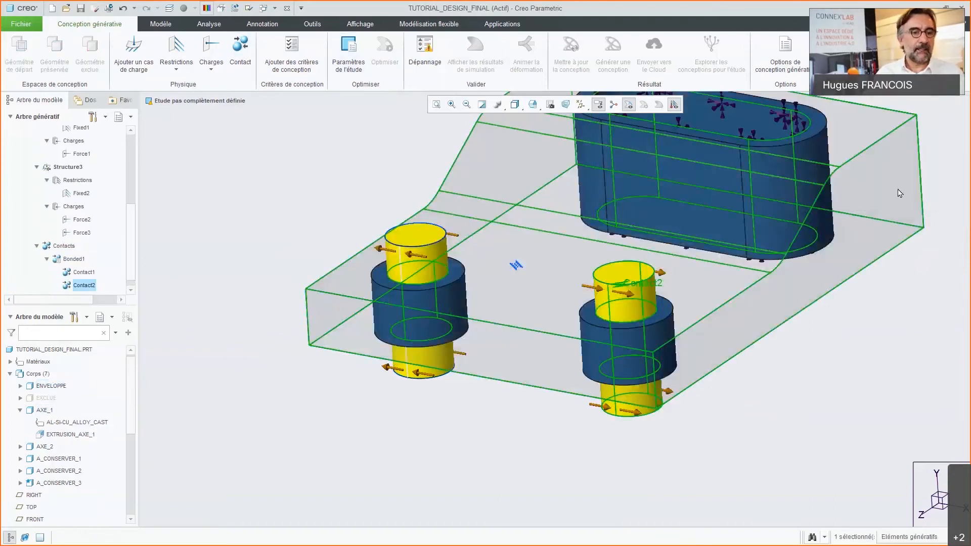
Step: Start adding design criteria to the study and set the volume limit to 30 %
{"action": "left_click_drag", "start_coordinate": [110, 306], "coordinate": [50, 382]}
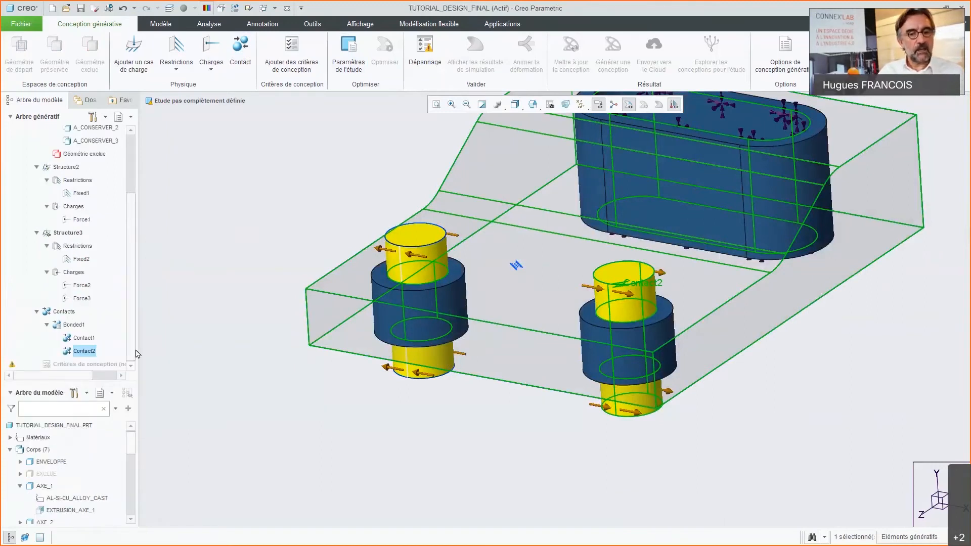
{"action": "scroll", "coordinate": [336, 423], "scroll_direction": "down", "scroll_amount": 3}
{"action": "scroll", "coordinate": [357, 349], "scroll_direction": "up", "scroll_amount": 2}
{"action": "mouse_move", "coordinate": [531, 342]}
{"action": "middle_mouse_down"}
{"action": "mouse_move", "coordinate": [495, 306]}
{"action": "mouse_move", "coordinate": [541, 349]}
{"action": "middle_mouse_up"}
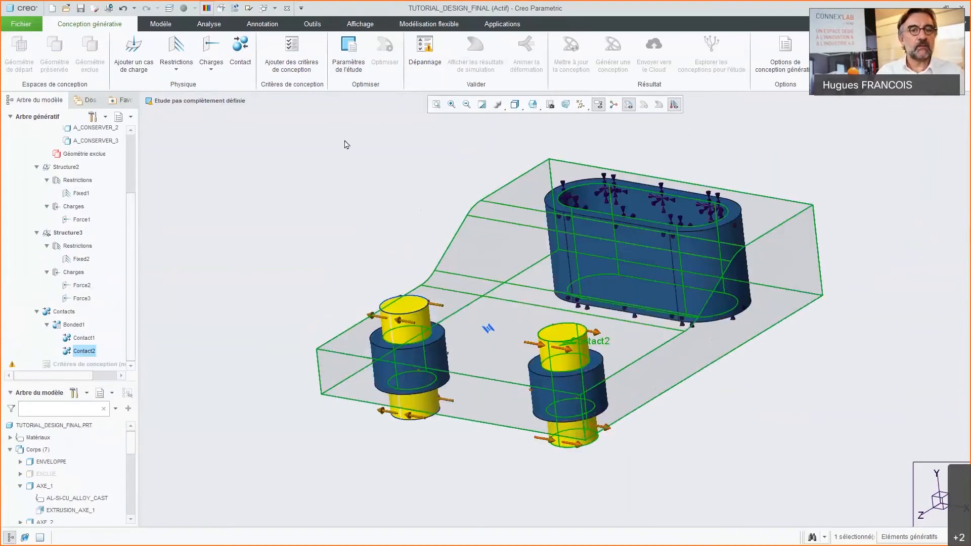
{"action": "left_click", "coordinate": [296, 64]}
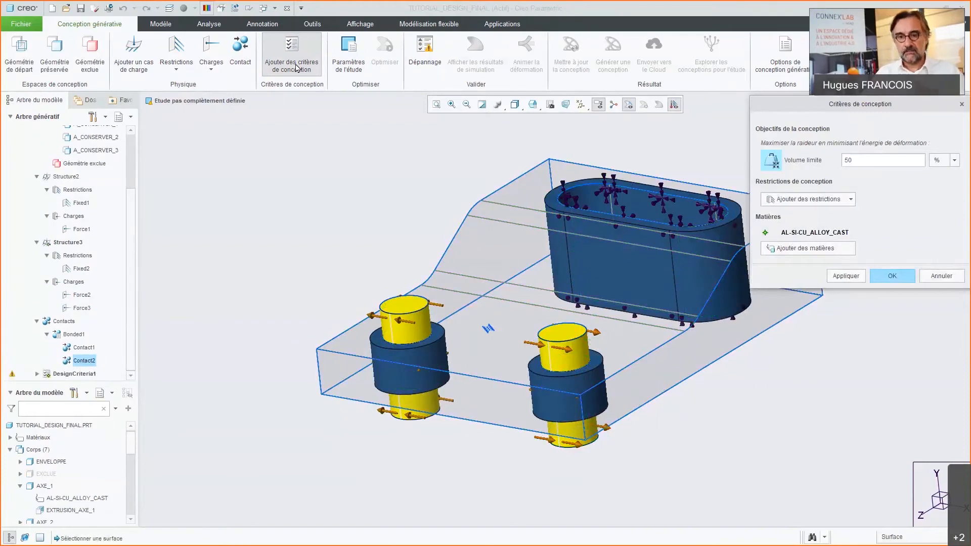
{"action": "left_click_drag", "start_coordinate": [864, 159], "coordinate": [830, 158]}
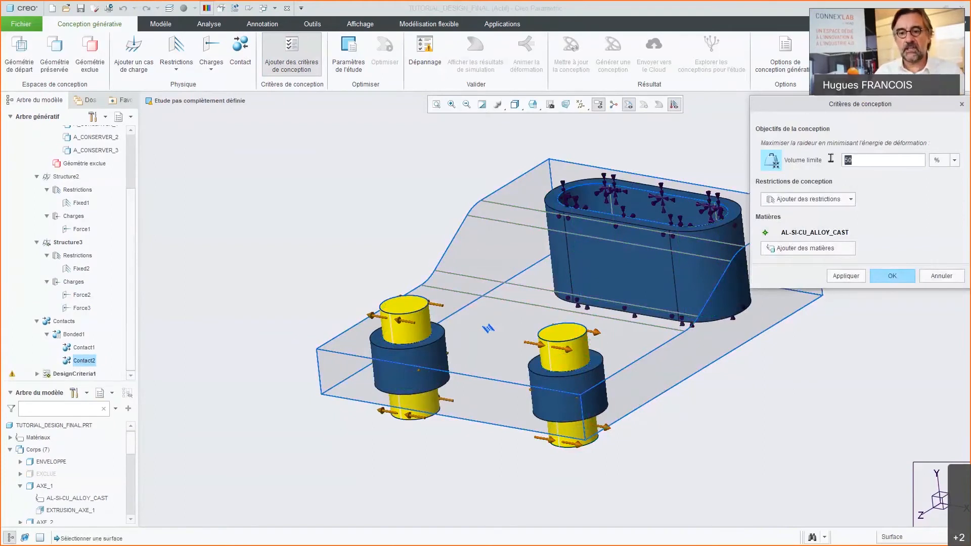
{"action": "type", "text": "30"}
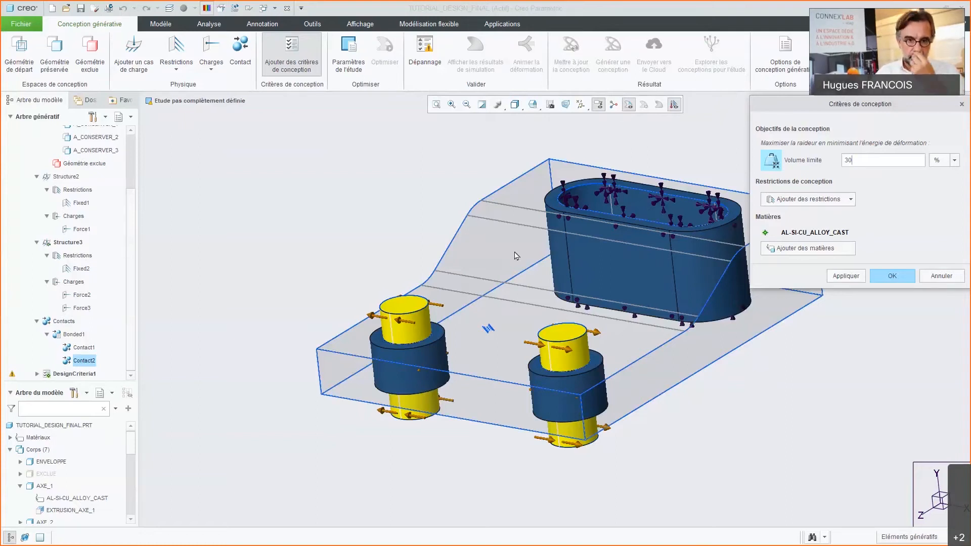
Step: Add a parting line manufacturing restriction that uses the JOINT plane as its pull direction reference
{"action": "left_click", "coordinate": [850, 200]}
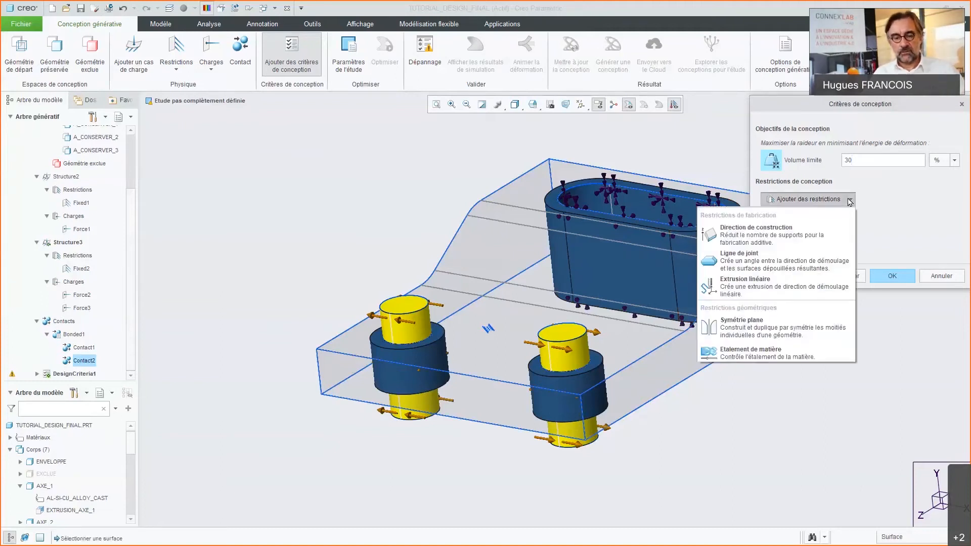
{"action": "left_click", "coordinate": [753, 268]}
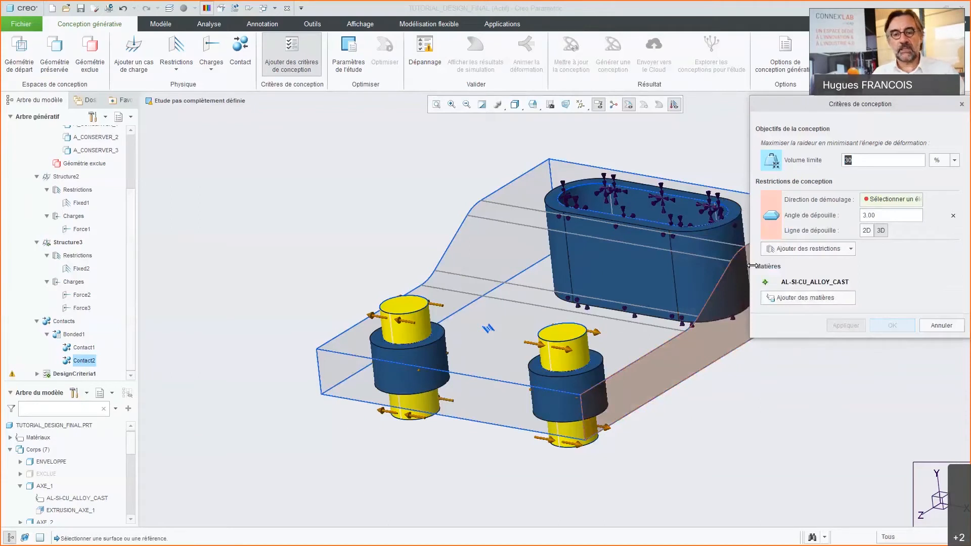
{"action": "left_click_drag", "start_coordinate": [130, 450], "coordinate": [129, 512]}
{"action": "left_click", "coordinate": [33, 508]}
{"action": "middle_click_drag", "start_coordinate": [313, 350], "coordinate": [692, 341]}
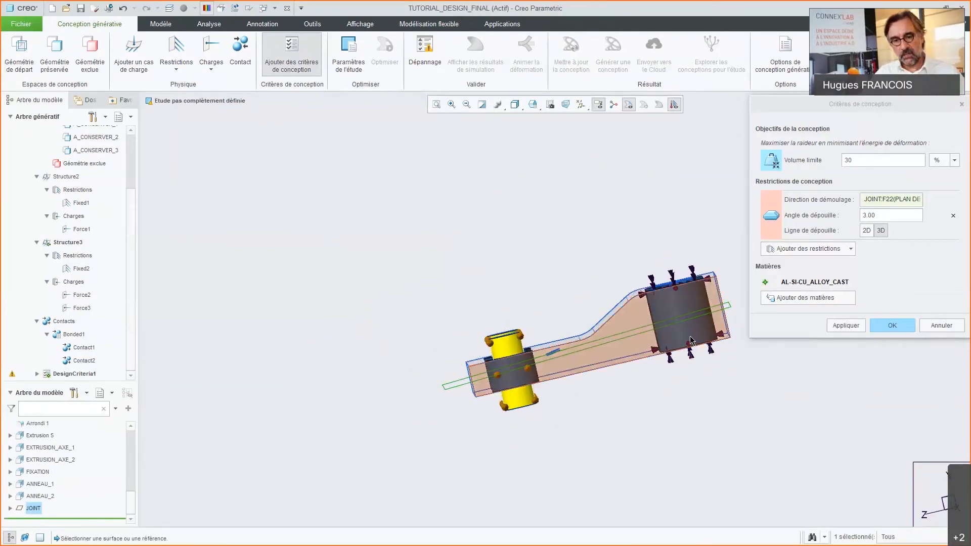
{"action": "scroll", "coordinate": [688, 344], "scroll_direction": "down", "scroll_amount": 2}
{"action": "key", "text": "ctrl+d"}
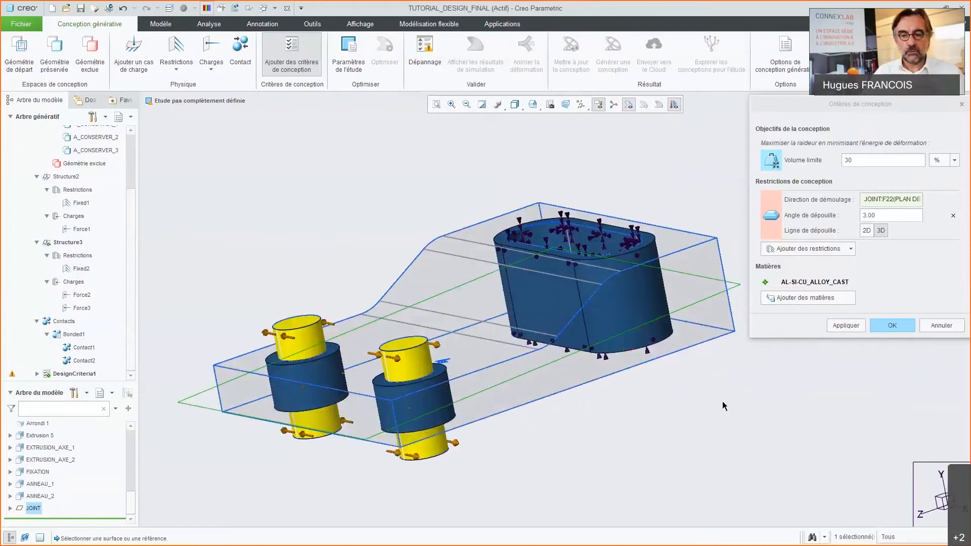
Step: Set the parting line's draft angle to 15 degrees and accept the design criteria
{"action": "double_click", "coordinate": [870, 216]}
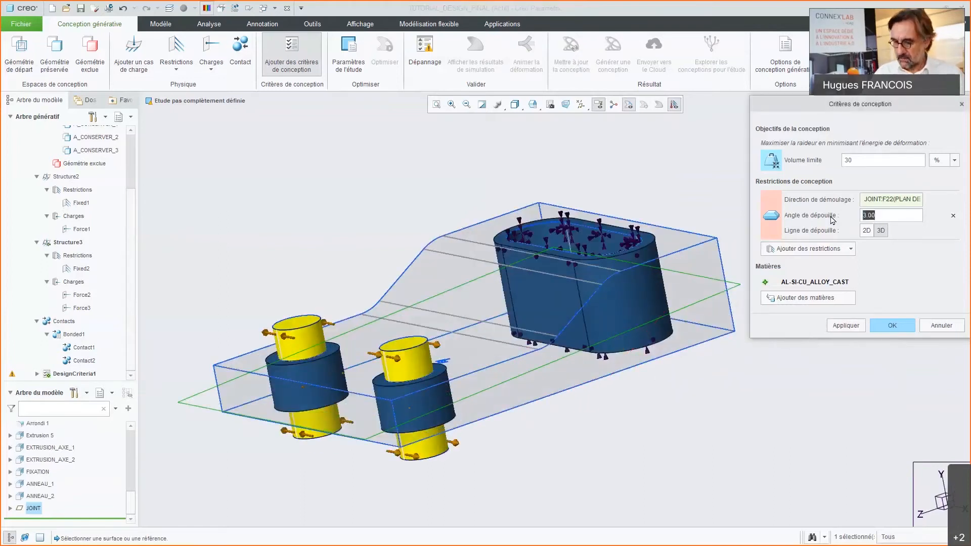
{"action": "type", "text": "15"}
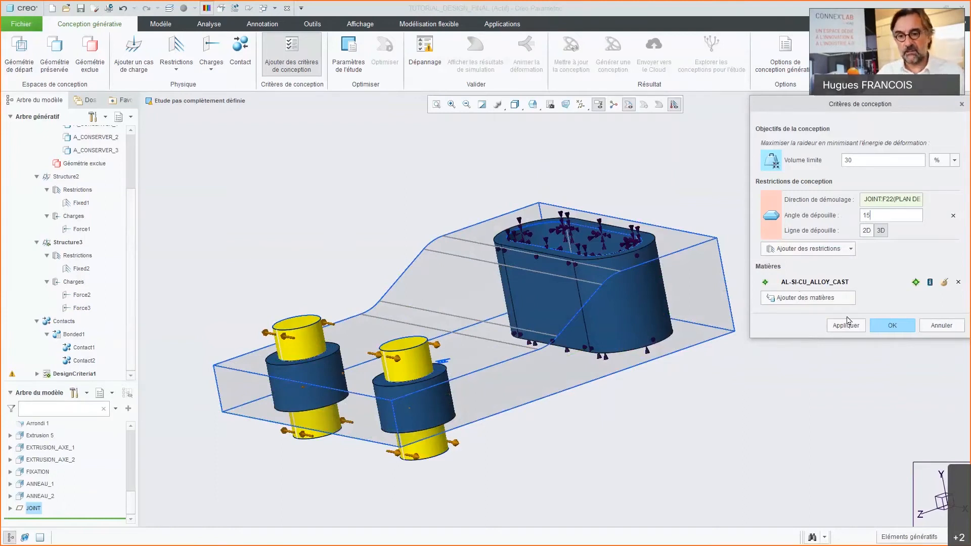
{"action": "left_click", "coordinate": [896, 333]}
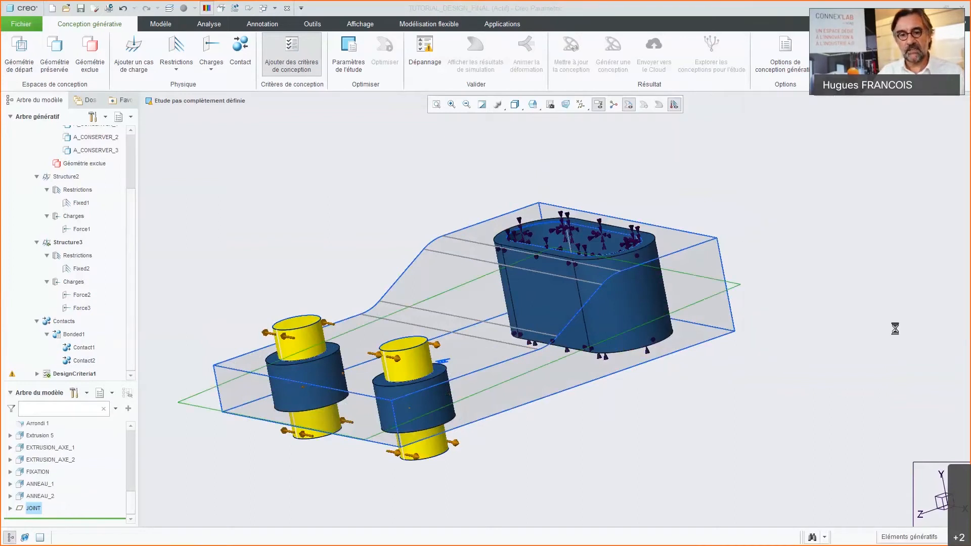
Step: Set the study's result fidelity to 1 and accept the study parameters
{"action": "scroll", "coordinate": [684, 270], "scroll_direction": "up", "scroll_amount": 2}
{"action": "middle_click_drag", "start_coordinate": [686, 267], "coordinate": [703, 277]}
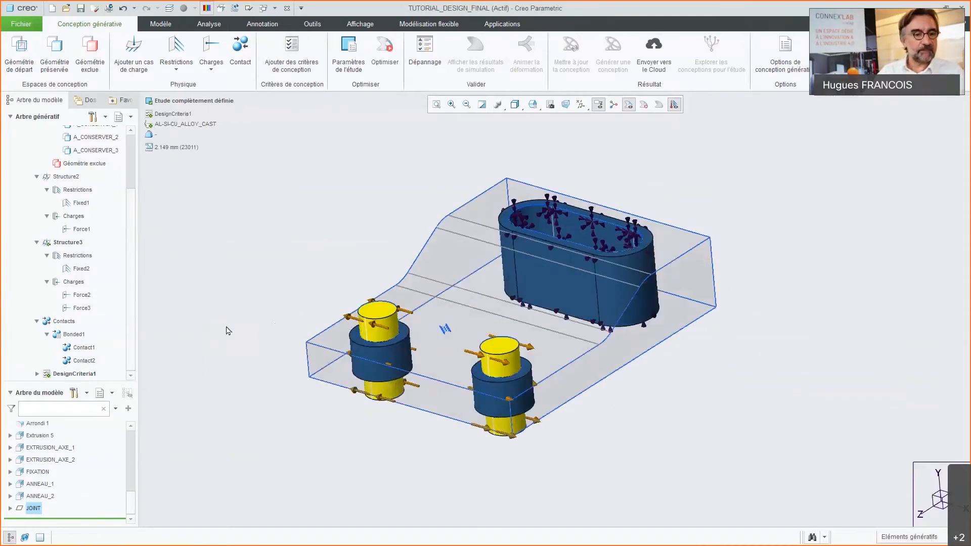
{"action": "scroll", "coordinate": [128, 252], "scroll_direction": "down", "scroll_amount": 1}
{"action": "scroll", "coordinate": [128, 251], "scroll_direction": "up", "scroll_amount": 1}
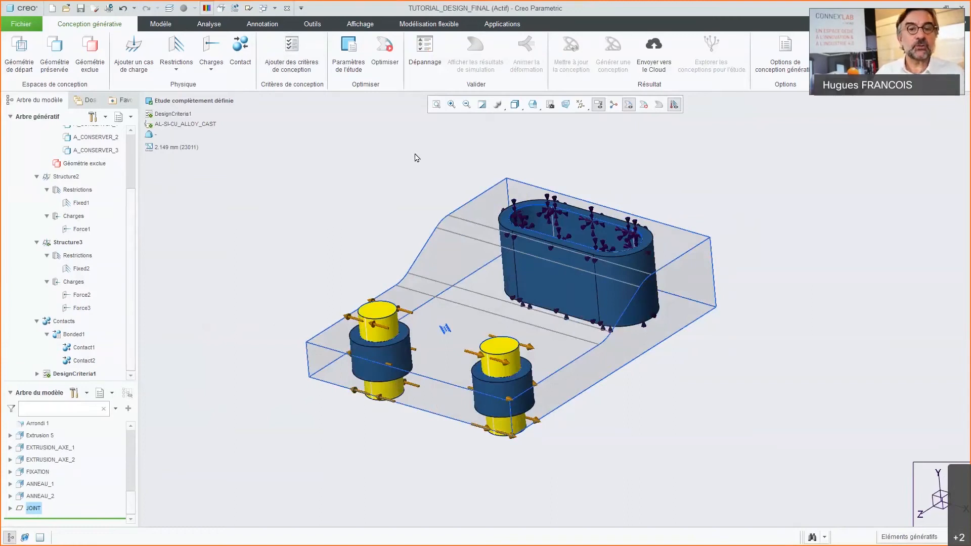
{"action": "left_click", "coordinate": [349, 63]}
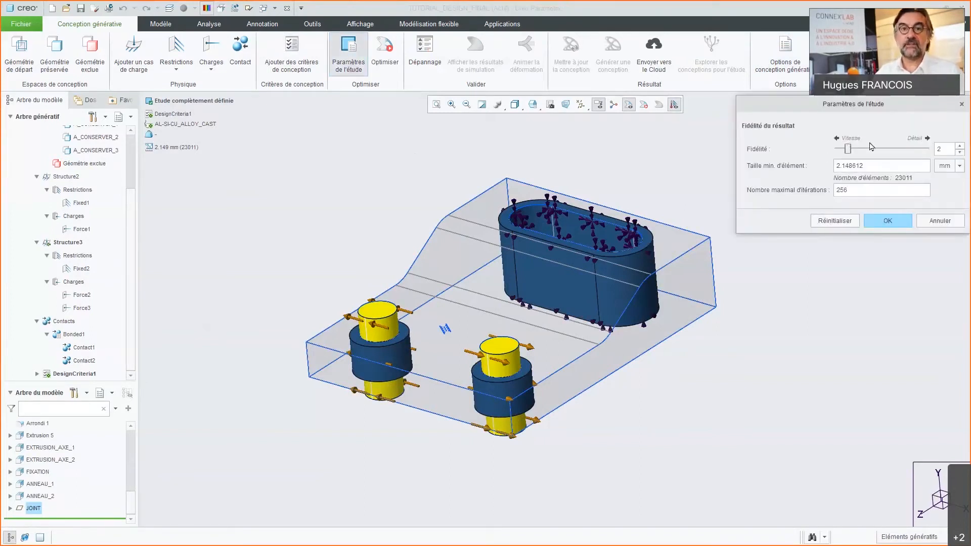
{"action": "left_click", "coordinate": [960, 154]}
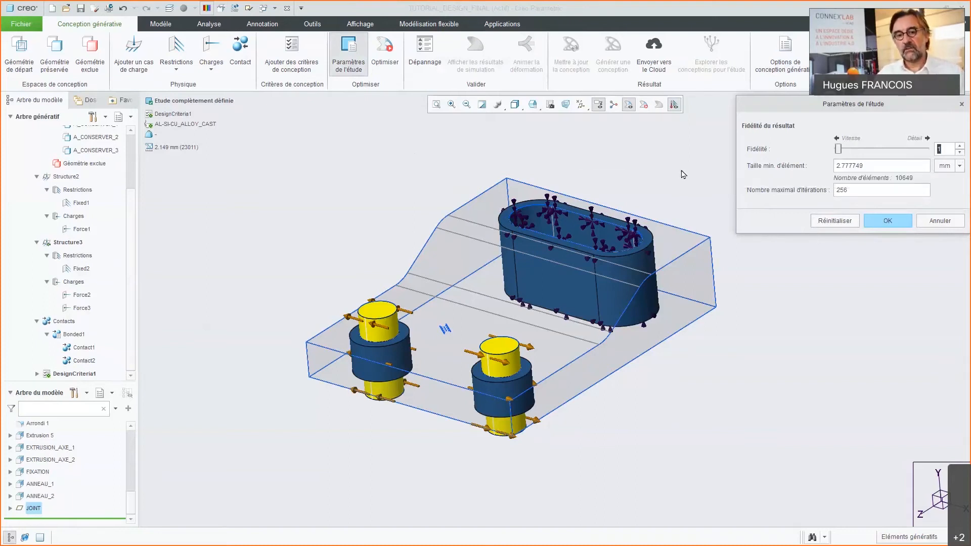
{"action": "left_click", "coordinate": [887, 221]}
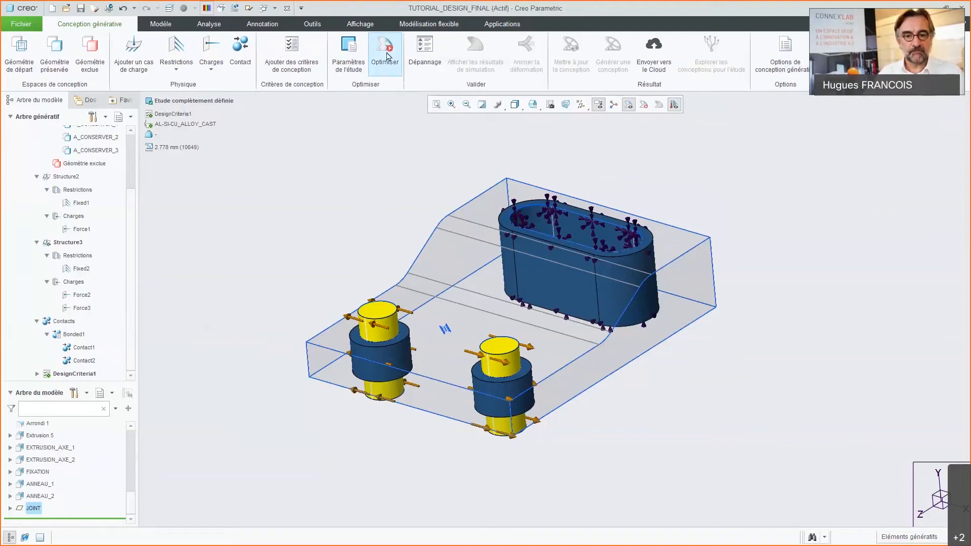
Step: Run the generative optimisation and inspect the evolving shape around the pins and oblong slot
{"action": "left_click", "coordinate": [387, 56]}
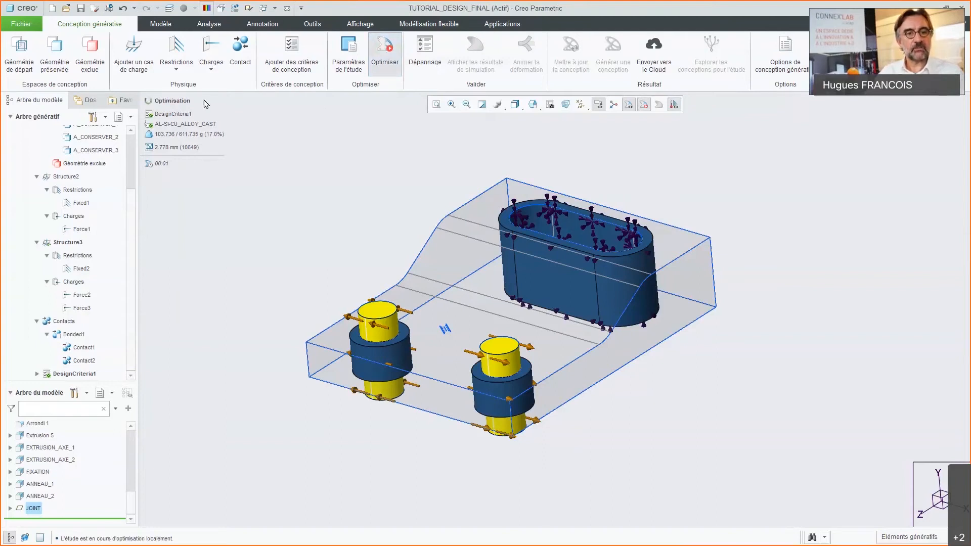
{"action": "scroll", "coordinate": [418, 286], "scroll_direction": "up", "scroll_amount": 2}
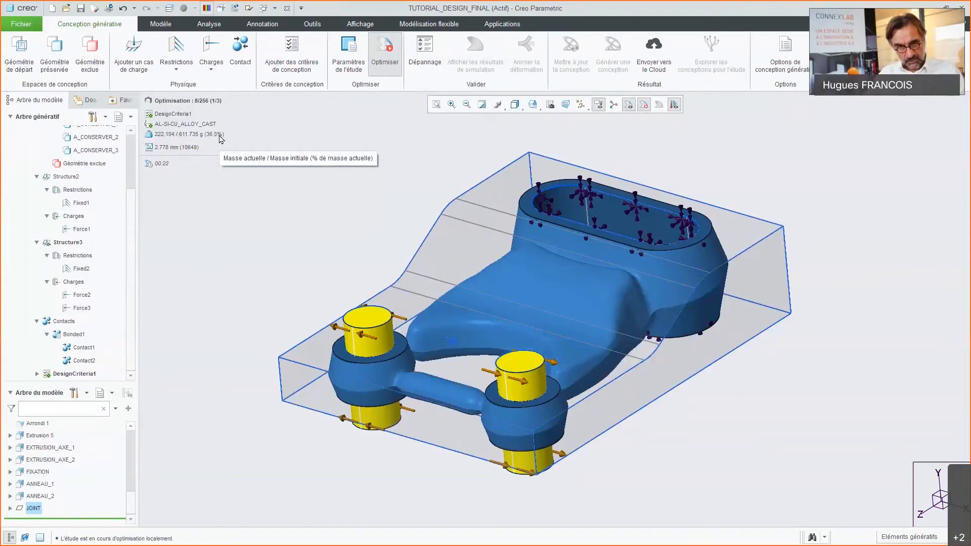
{"action": "middle_click_drag", "start_coordinate": [589, 365], "coordinate": [566, 360]}
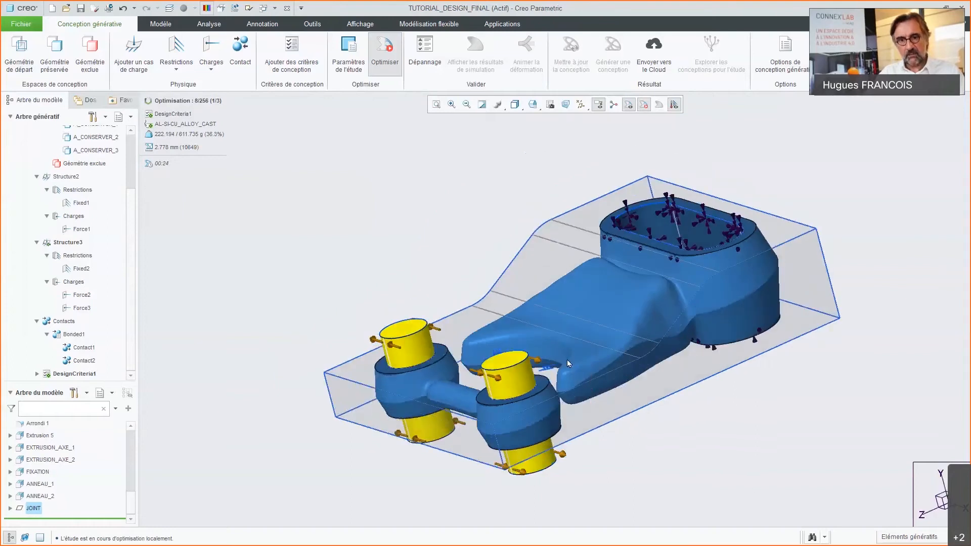
{"action": "scroll", "coordinate": [537, 304], "scroll_direction": "up", "scroll_amount": 2}
{"action": "scroll", "coordinate": [536, 304], "scroll_direction": "down", "scroll_amount": 2}
{"action": "scroll", "coordinate": [594, 350], "scroll_direction": "down", "scroll_amount": 2}
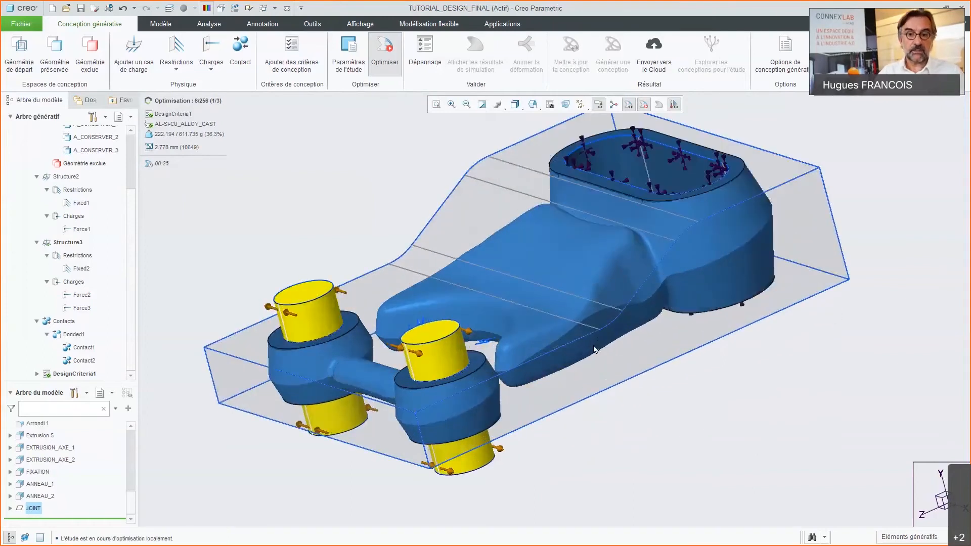
Step: Examine the evolving shape of the arms, pins and connecting bar from several angles while the optimisation runs to completion
{"action": "middle_click_drag", "start_coordinate": [595, 351], "coordinate": [586, 353]}
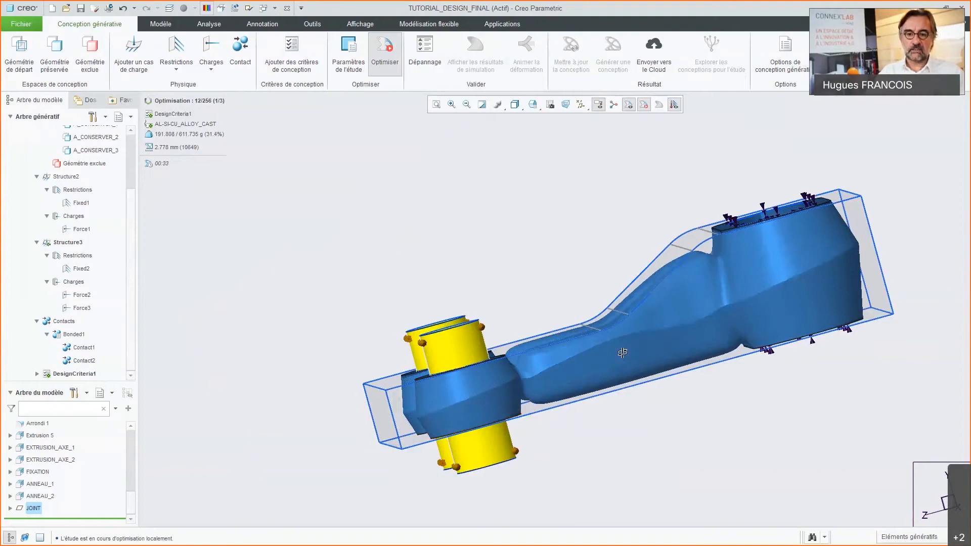
{"action": "key", "text": "ctrl+d"}
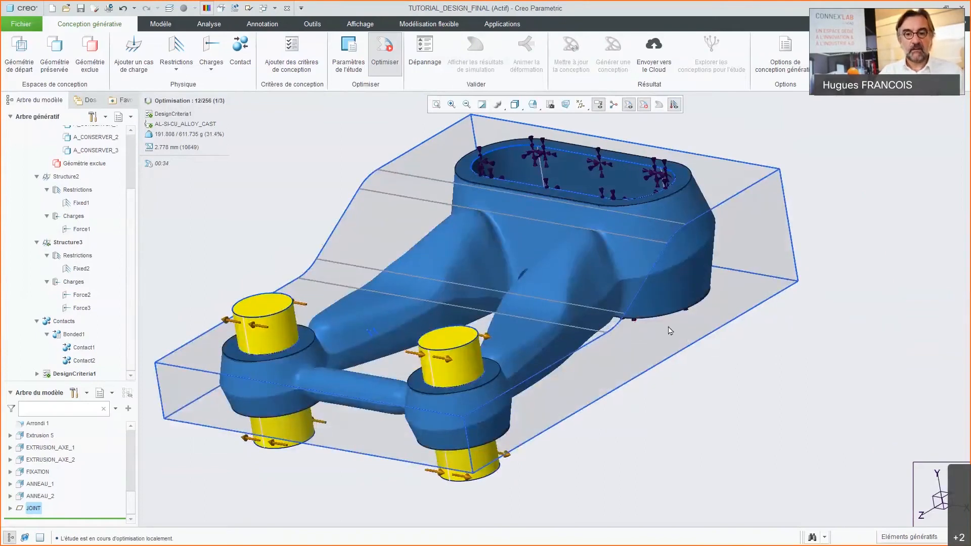
{"action": "scroll", "coordinate": [671, 331], "scroll_direction": "down", "scroll_amount": 1}
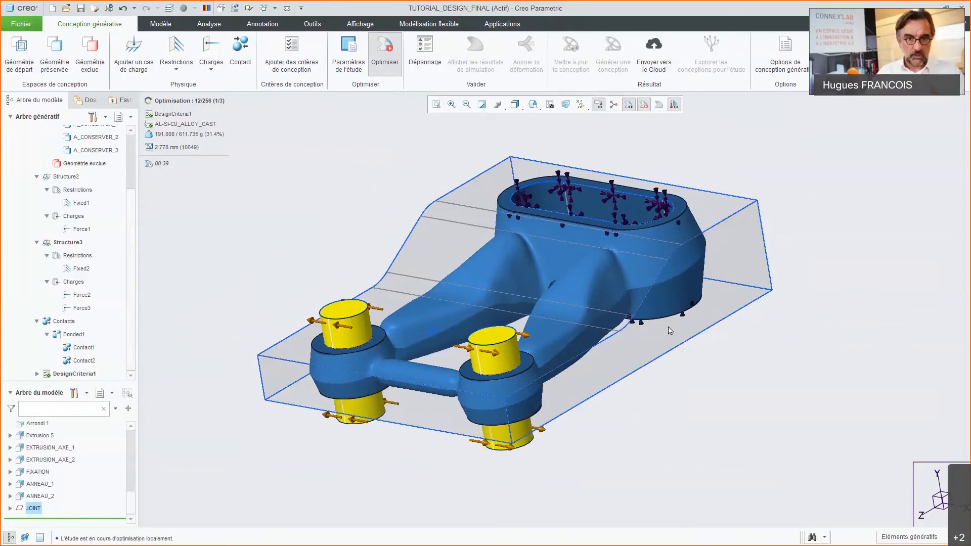
{"action": "middle_click_drag", "start_coordinate": [481, 333], "coordinate": [476, 366]}
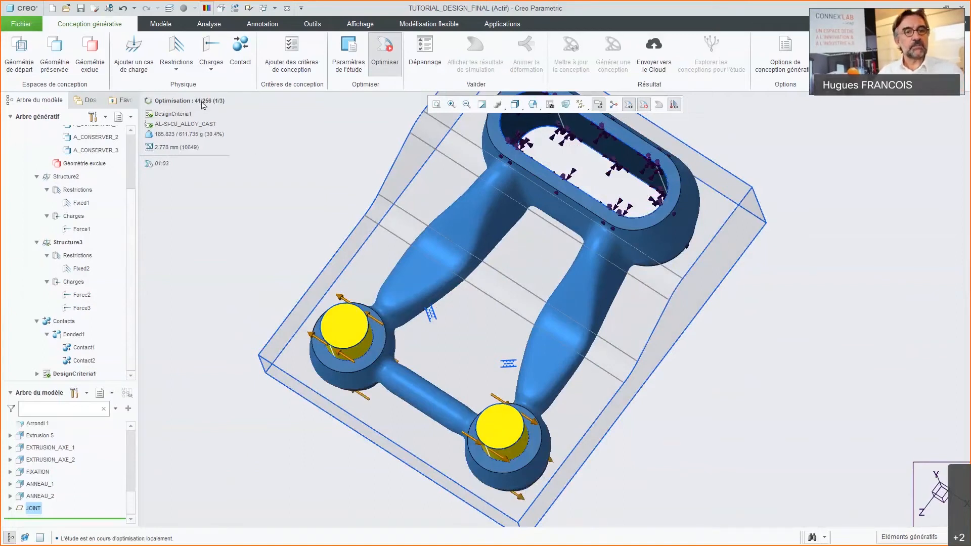
{"action": "mouse_move", "coordinate": [203, 105]}
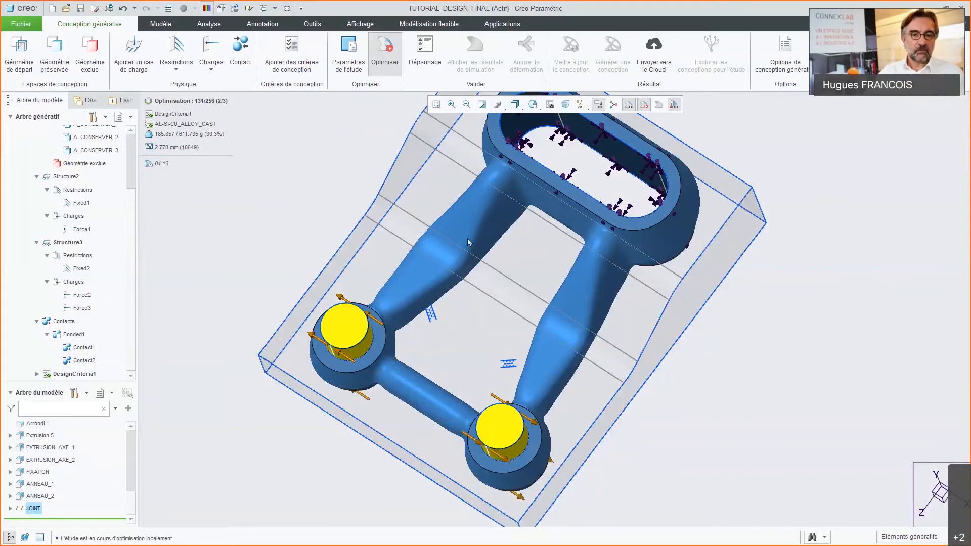
{"action": "middle_click_drag", "start_coordinate": [467, 238], "coordinate": [459, 219]}
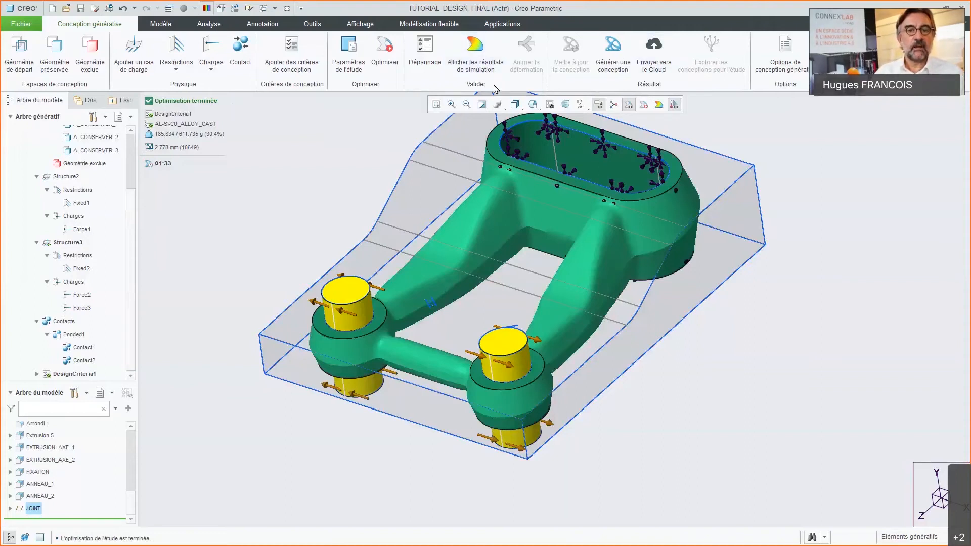
Step: Display the simulation results for Structure3 and probe the Von Mises stress on the bar connecting the two pin rings
{"action": "left_click", "coordinate": [481, 71]}
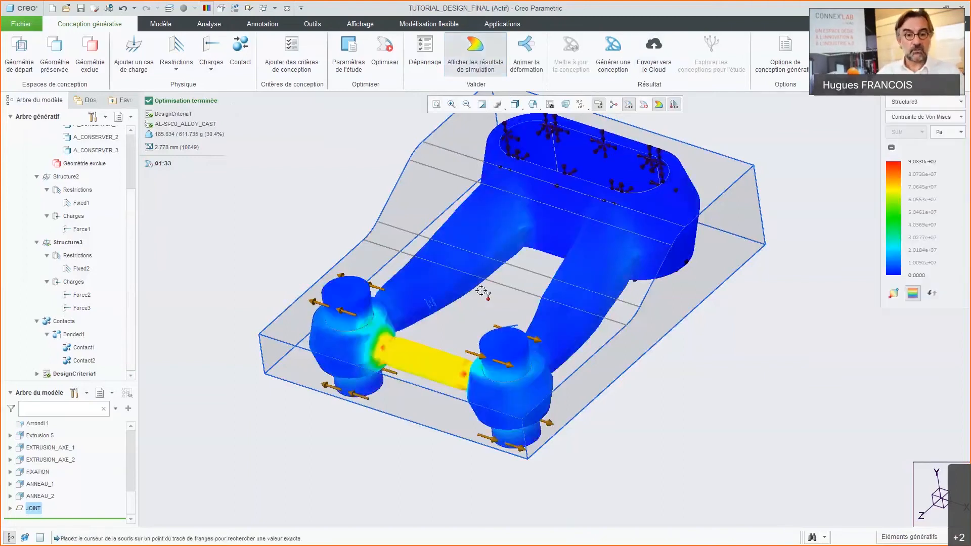
{"action": "mouse_move", "coordinate": [435, 387]}
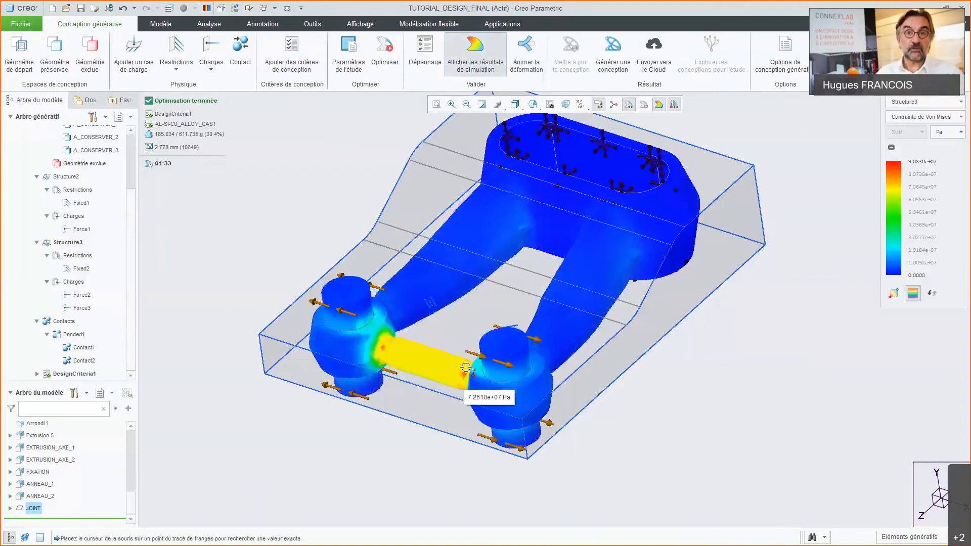
{"action": "scroll", "coordinate": [507, 352], "scroll_direction": "up", "scroll_amount": 1}
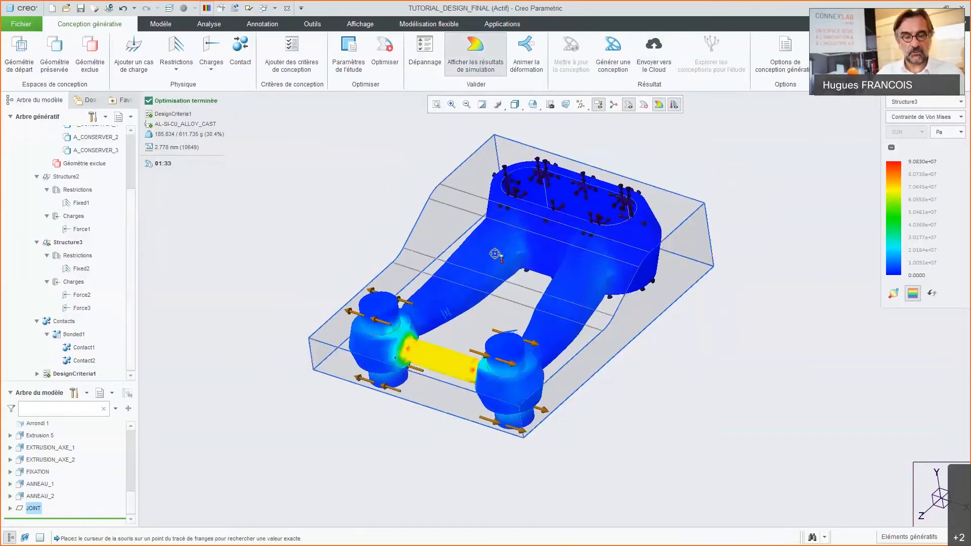
{"action": "scroll", "coordinate": [496, 259], "scroll_direction": "down", "scroll_amount": 1}
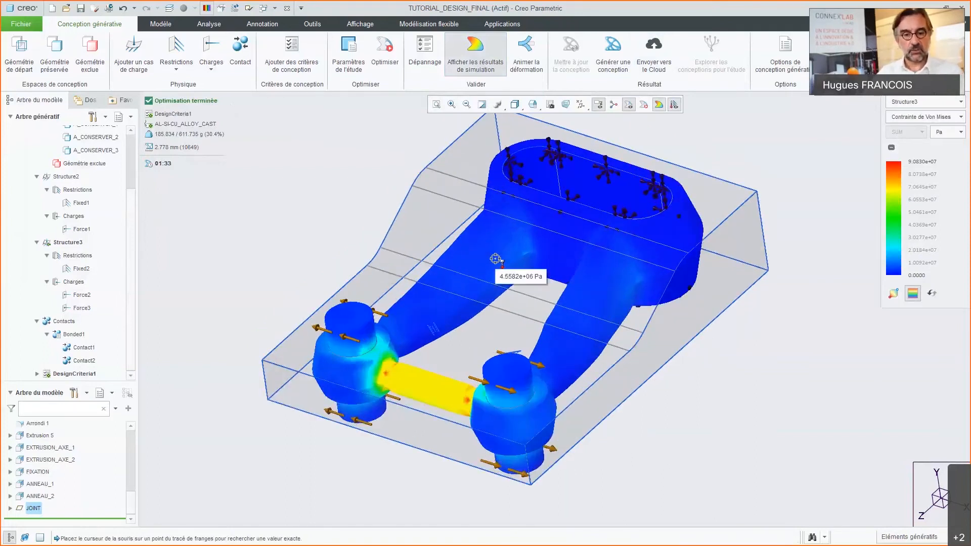
Step: Switch the Von Mises results to Structure2, mark the minimum and maximum locations and probe the peak stress on the arm
{"action": "left_click", "coordinate": [912, 103]}
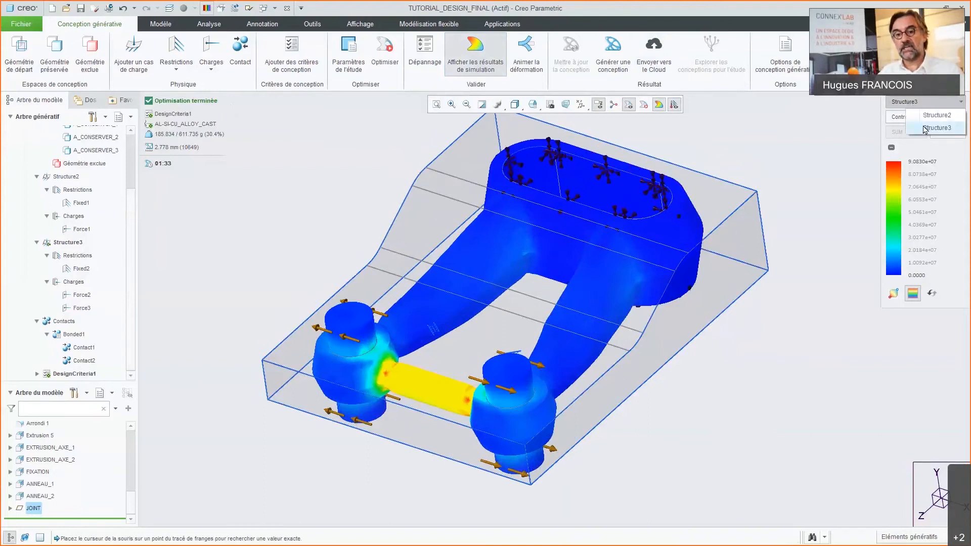
{"action": "left_click", "coordinate": [926, 116]}
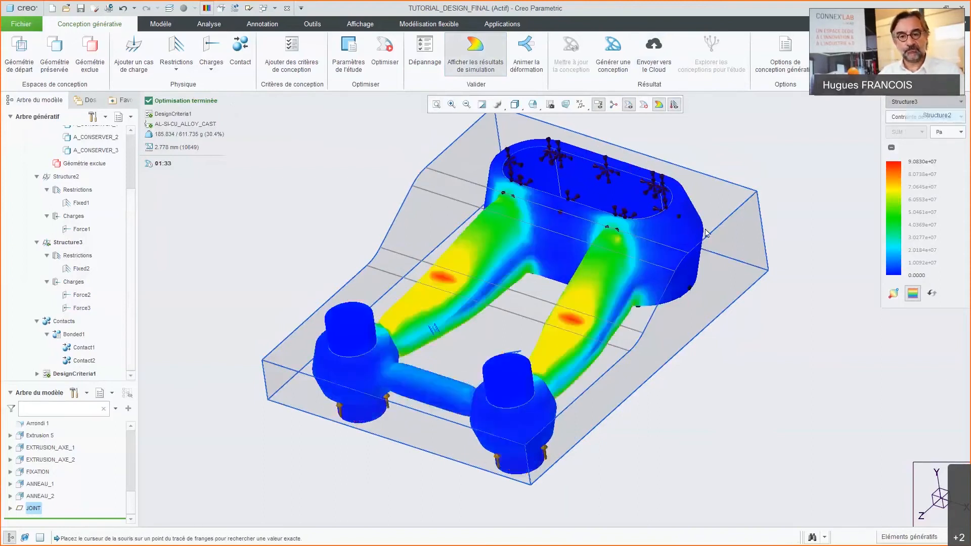
{"action": "middle_click_drag", "start_coordinate": [540, 409], "coordinate": [542, 420]}
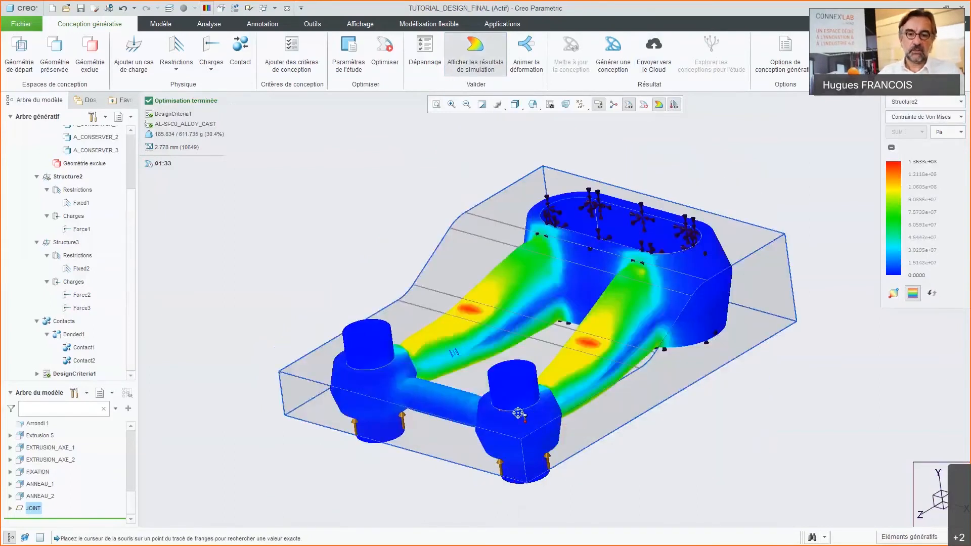
{"action": "left_click", "coordinate": [894, 293]}
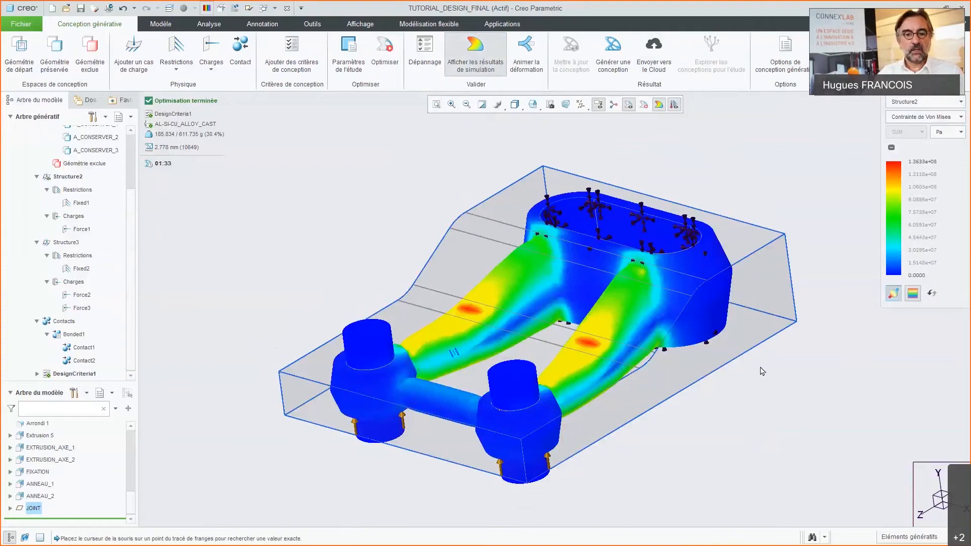
{"action": "mouse_move", "coordinate": [595, 348]}
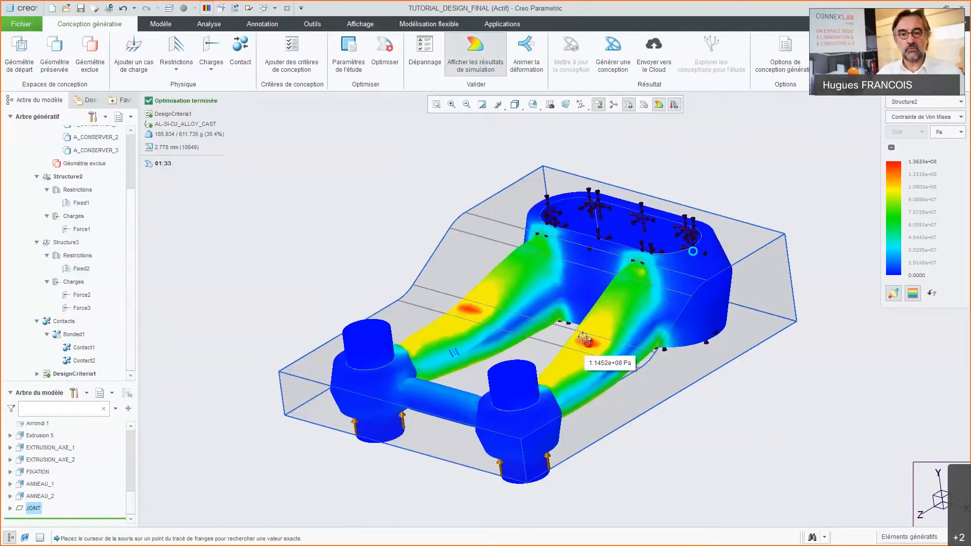
Step: Set the stress result unit to MPa and check the peak area on the arm
{"action": "left_click", "coordinate": [948, 137]}
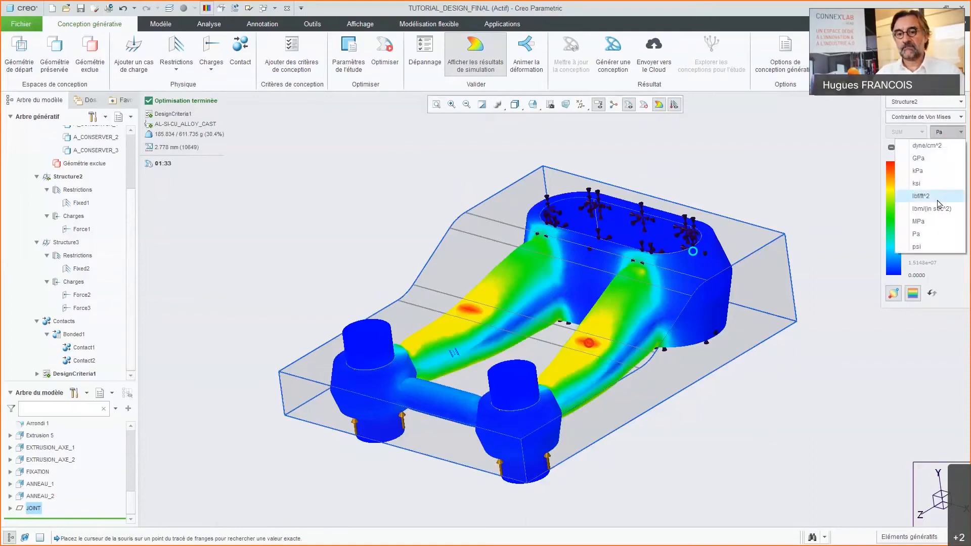
{"action": "left_click", "coordinate": [925, 221]}
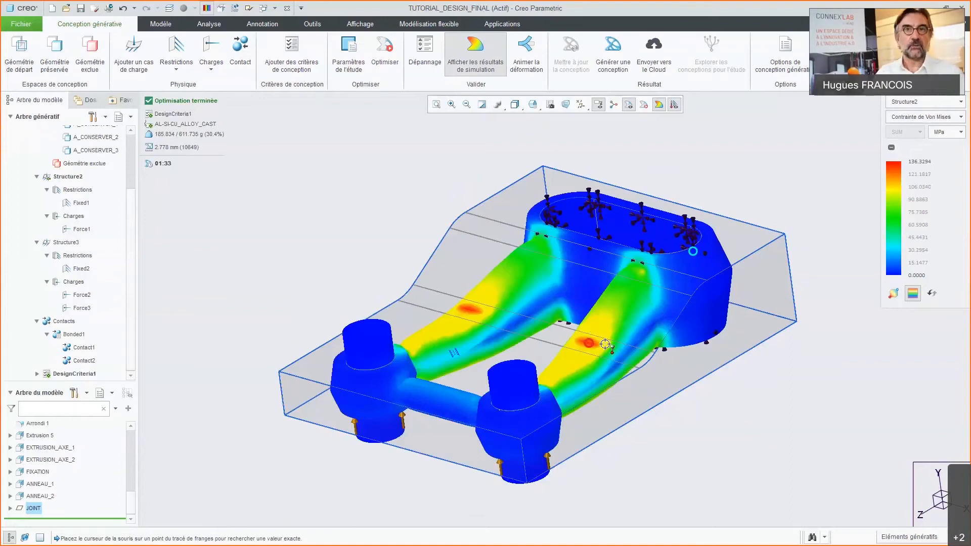
{"action": "mouse_move", "coordinate": [606, 345]}
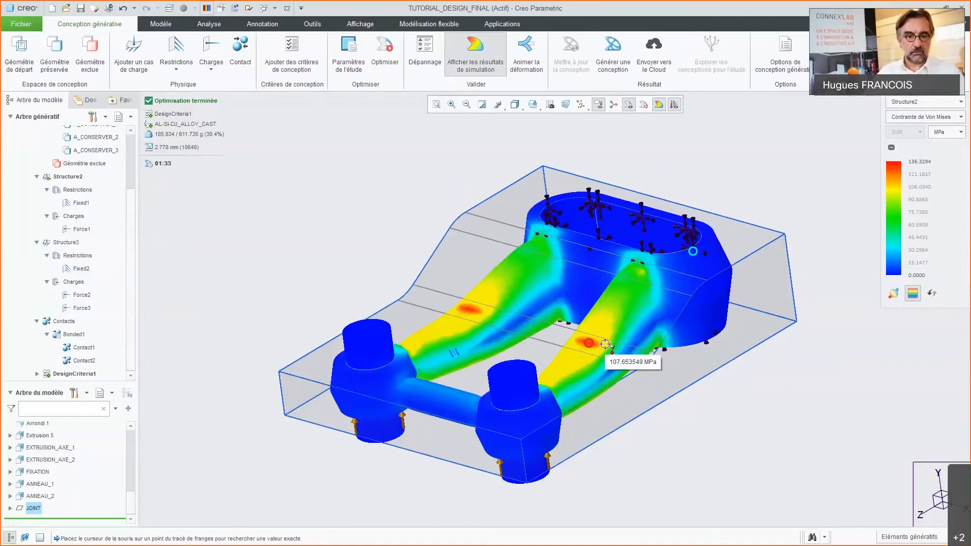
Step: Switch the results back to Structure3 and examine the stress peaks at the connecting bar's ends and the optimised mass
{"action": "left_click", "coordinate": [921, 103]}
{"action": "left_click", "coordinate": [936, 127]}
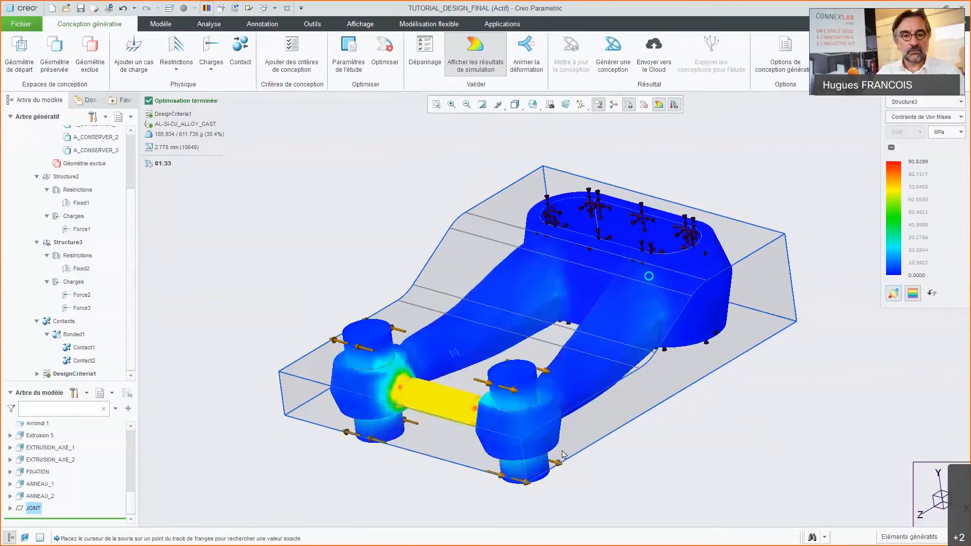
{"action": "scroll", "coordinate": [472, 445], "scroll_direction": "up", "scroll_amount": 2}
{"action": "scroll", "coordinate": [503, 417], "scroll_direction": "up", "scroll_amount": 3}
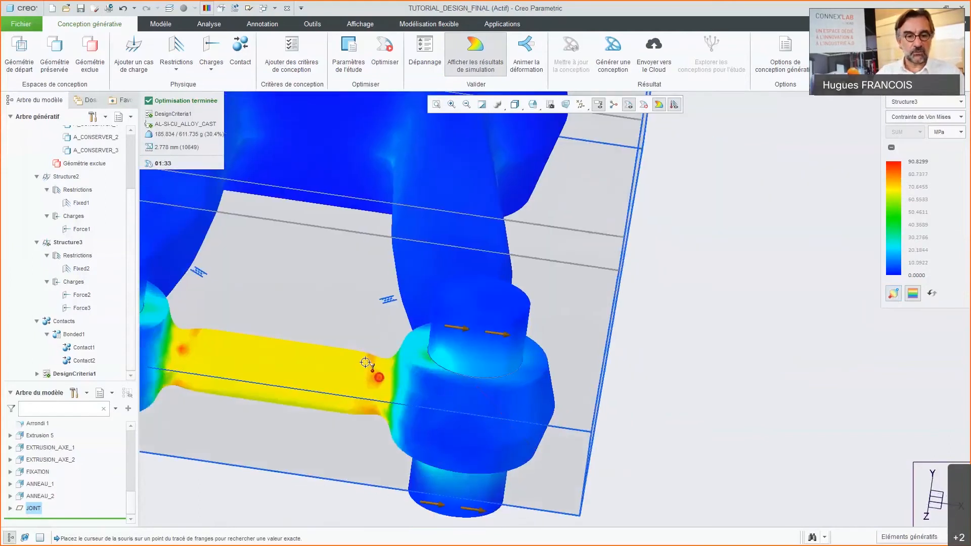
{"action": "scroll", "coordinate": [384, 397], "scroll_direction": "up", "scroll_amount": 2}
{"action": "scroll", "coordinate": [527, 406], "scroll_direction": "down", "scroll_amount": 5}
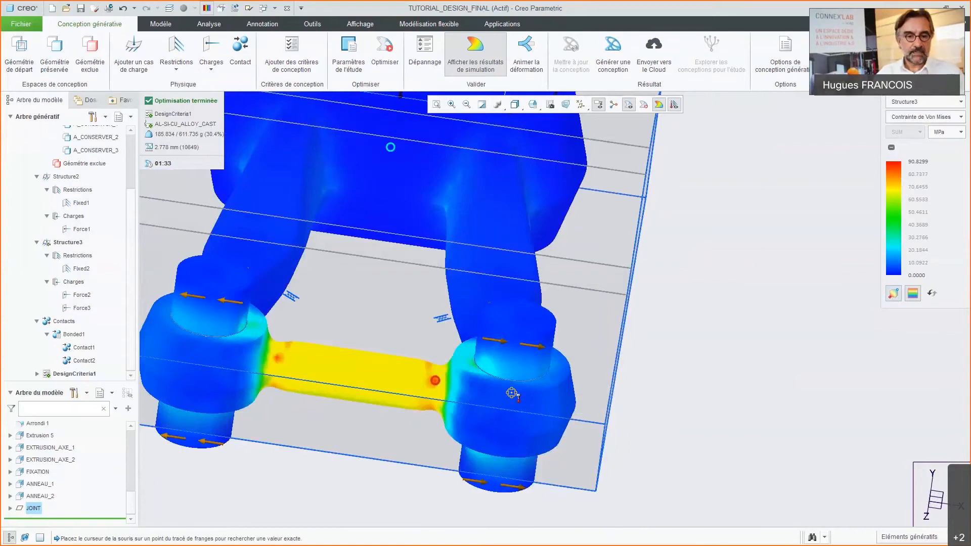
{"action": "middle_click_drag", "start_coordinate": [514, 394], "coordinate": [477, 394]}
{"action": "scroll", "coordinate": [453, 420], "scroll_direction": "down", "scroll_amount": 3}
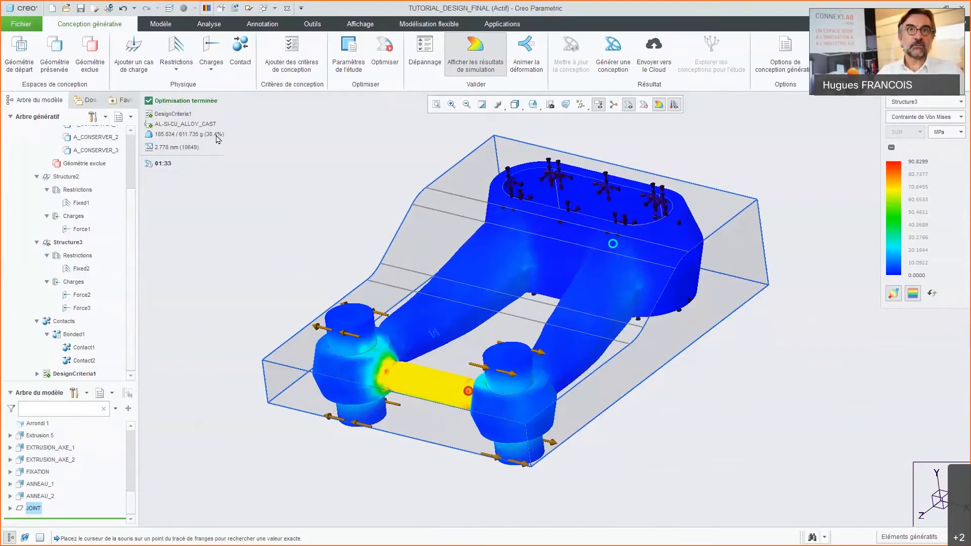
{"action": "mouse_move", "coordinate": [218, 139]}
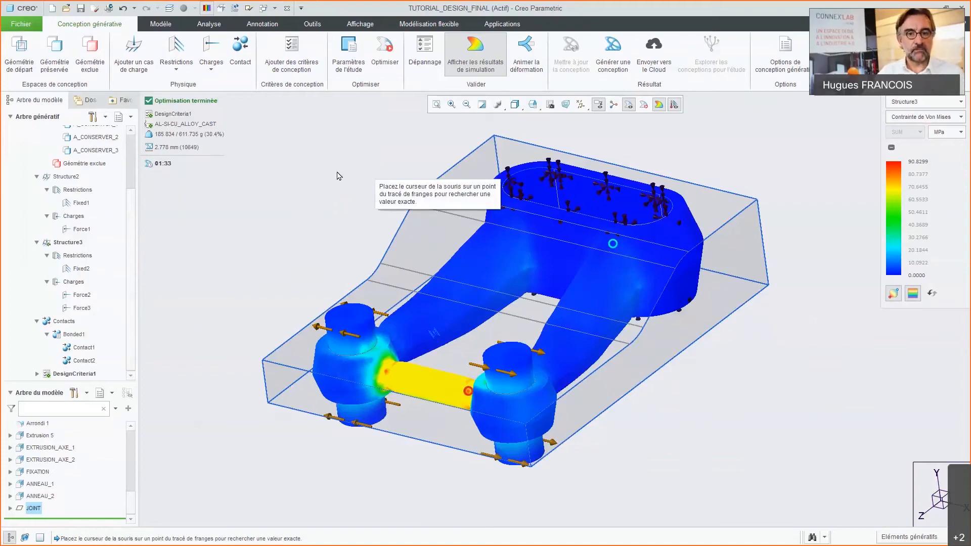
{"action": "middle_click_drag", "start_coordinate": [455, 291], "coordinate": [480, 299]}
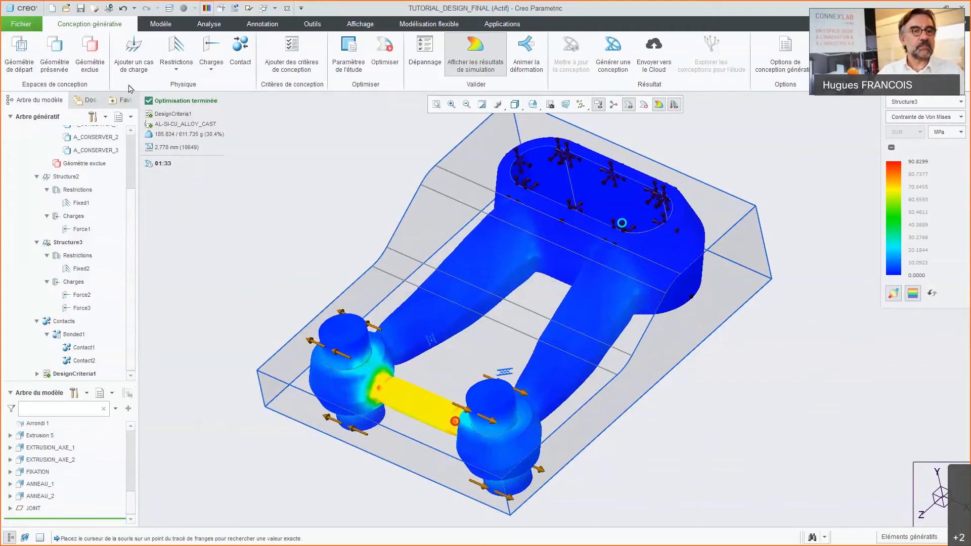
Step: Show the hidden EXCLUE body and assign it as excluded geometry of the study
{"action": "left_click", "coordinate": [89, 55]}
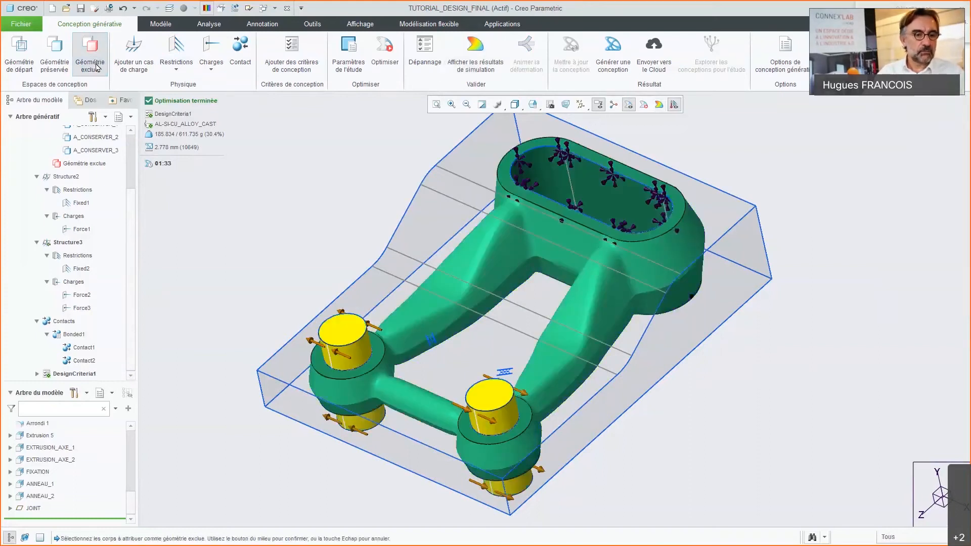
{"action": "scroll", "coordinate": [135, 475], "scroll_direction": "up", "scroll_amount": 3}
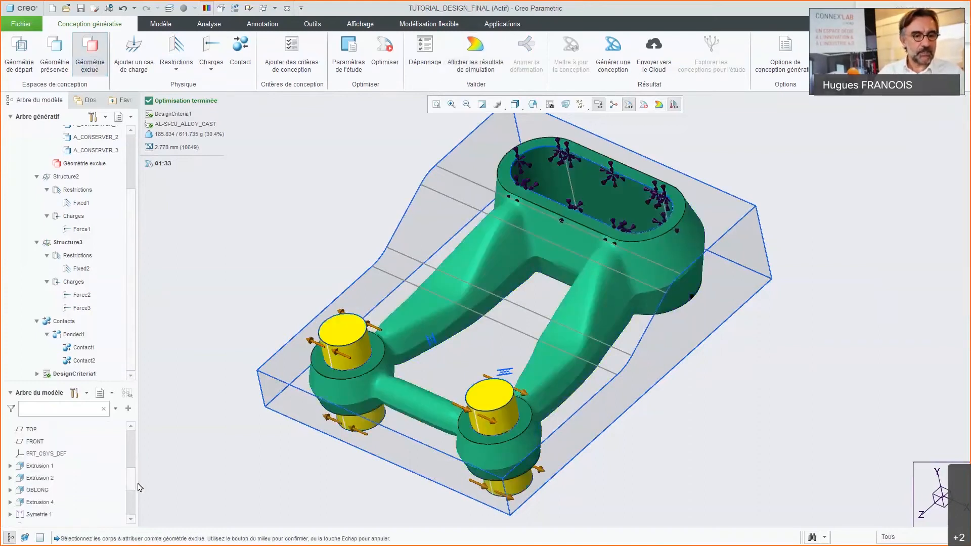
{"action": "scroll", "coordinate": [136, 467], "scroll_direction": "up", "scroll_amount": 3}
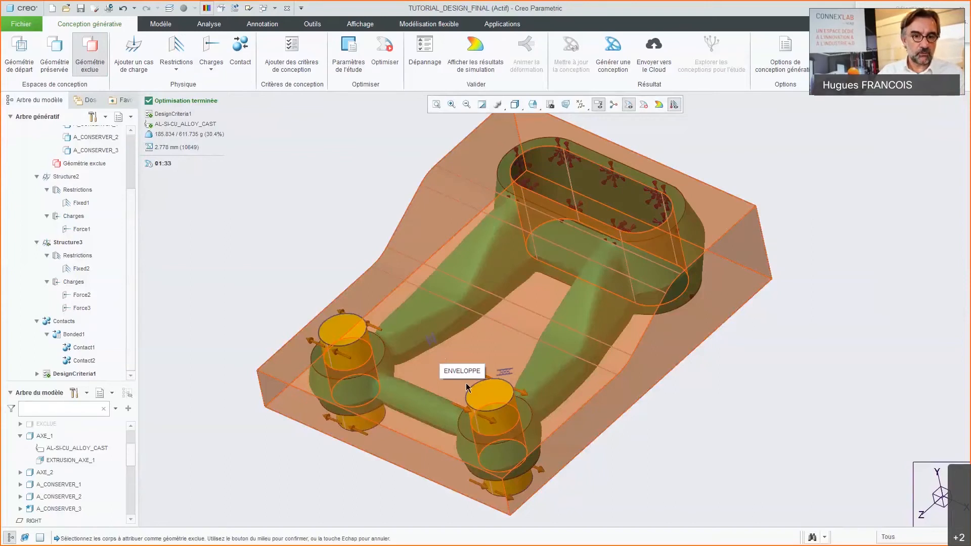
{"action": "left_click_drag", "start_coordinate": [132, 455], "coordinate": [131, 455]}
{"action": "scroll", "coordinate": [131, 458], "scroll_direction": "up", "scroll_amount": 4}
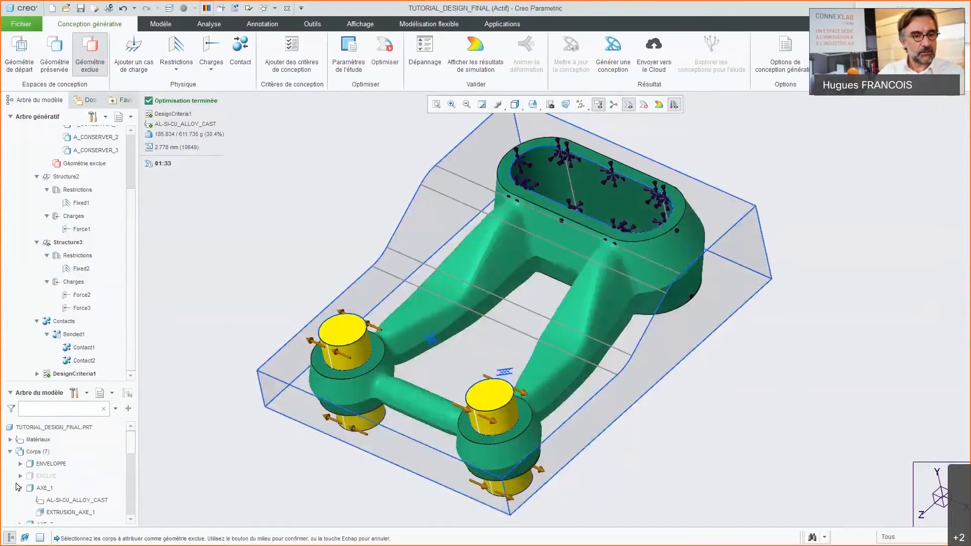
{"action": "left_click", "coordinate": [46, 476]}
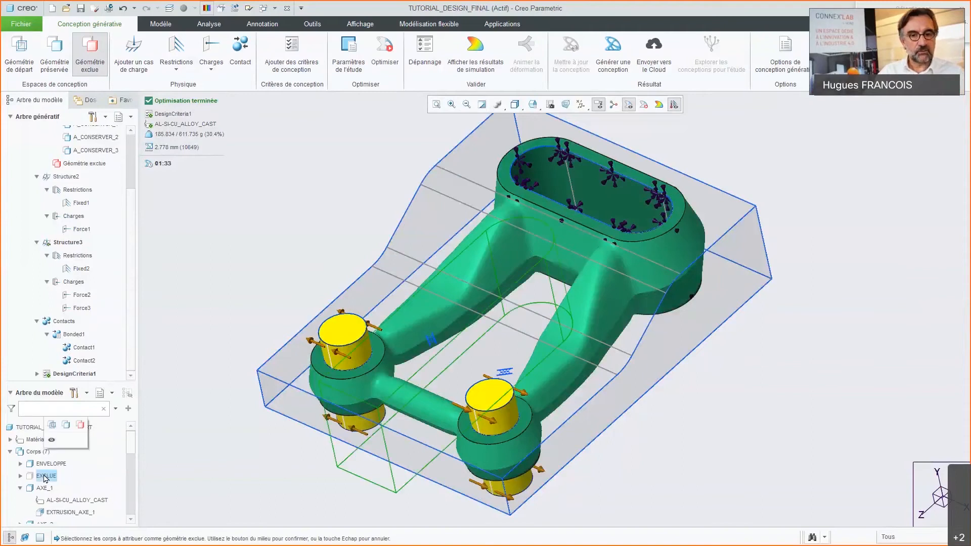
{"action": "left_click", "coordinate": [51, 444]}
{"action": "middle_click_drag", "start_coordinate": [376, 367], "coordinate": [381, 388]}
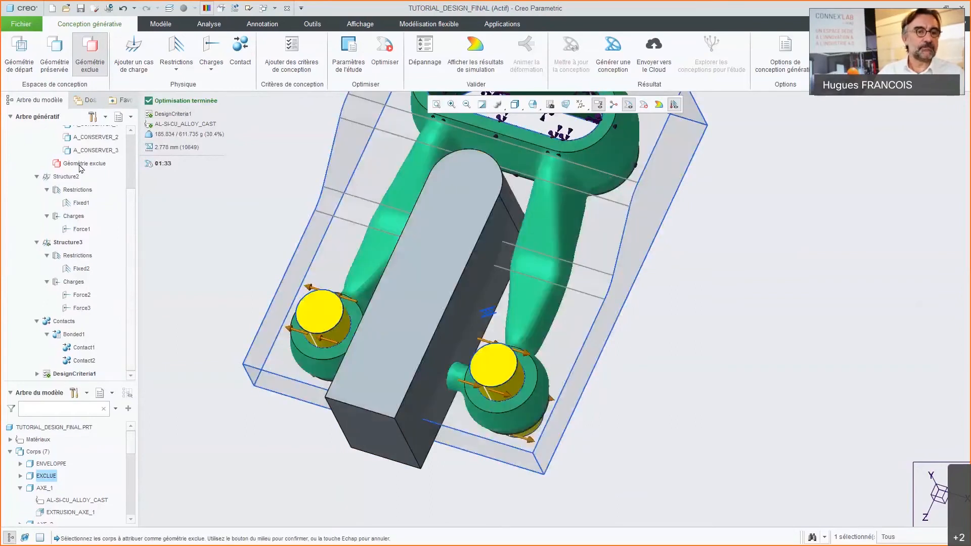
{"action": "double_click", "coordinate": [47, 476]}
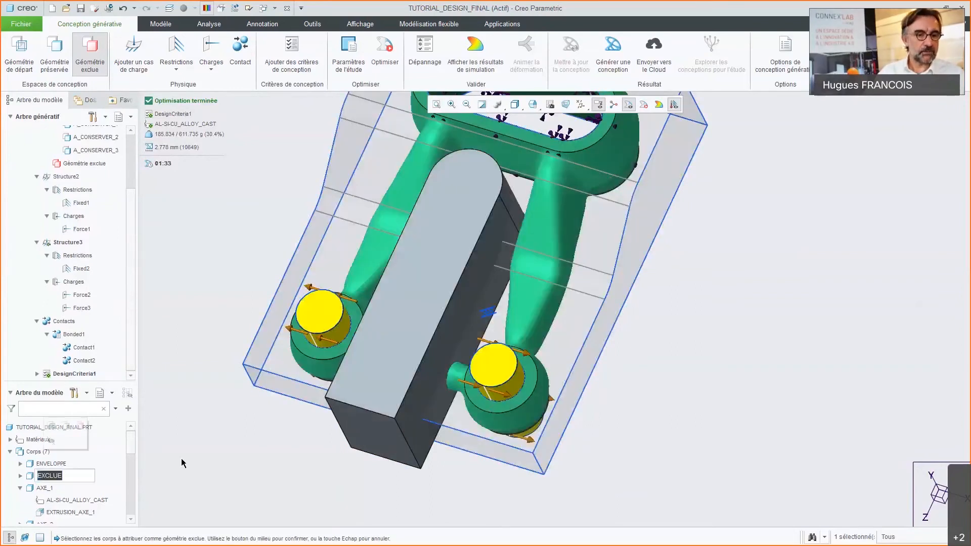
{"action": "middle_click", "coordinate": [225, 473]}
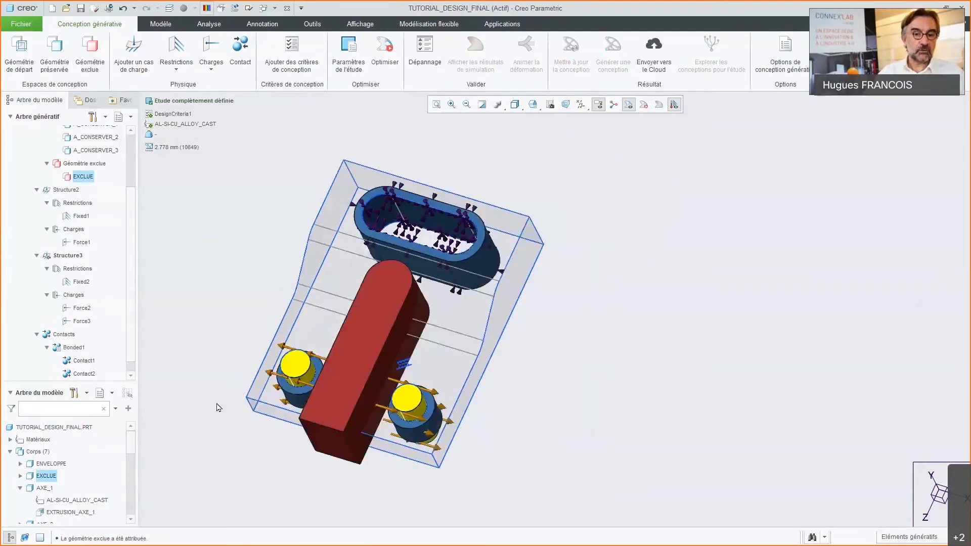
Step: Hide the EXCLUE body and rerun the generative optimisation with the excluded geometry
{"action": "scroll", "coordinate": [219, 408], "scroll_direction": "up", "scroll_amount": 3}
{"action": "left_click", "coordinate": [52, 476]}
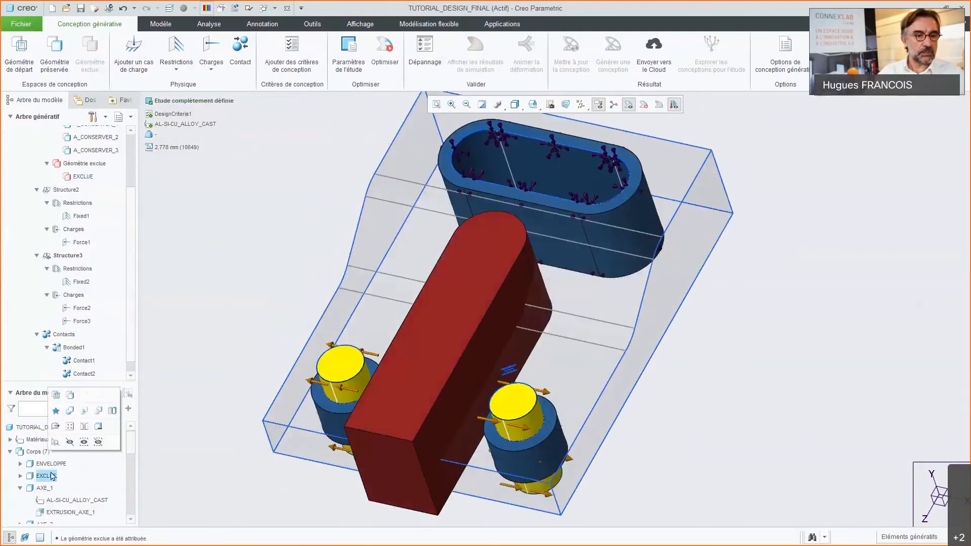
{"action": "left_click", "coordinate": [69, 442]}
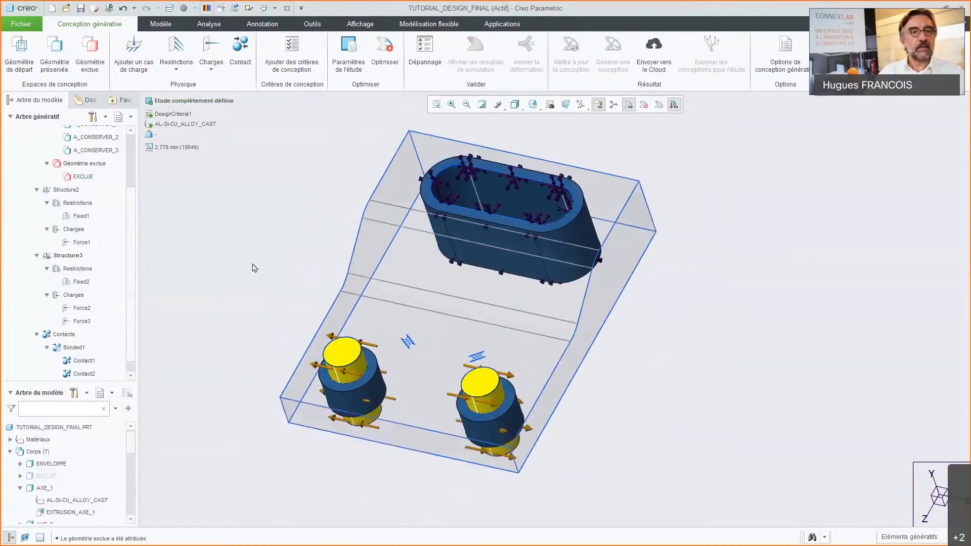
{"action": "left_click", "coordinate": [384, 53]}
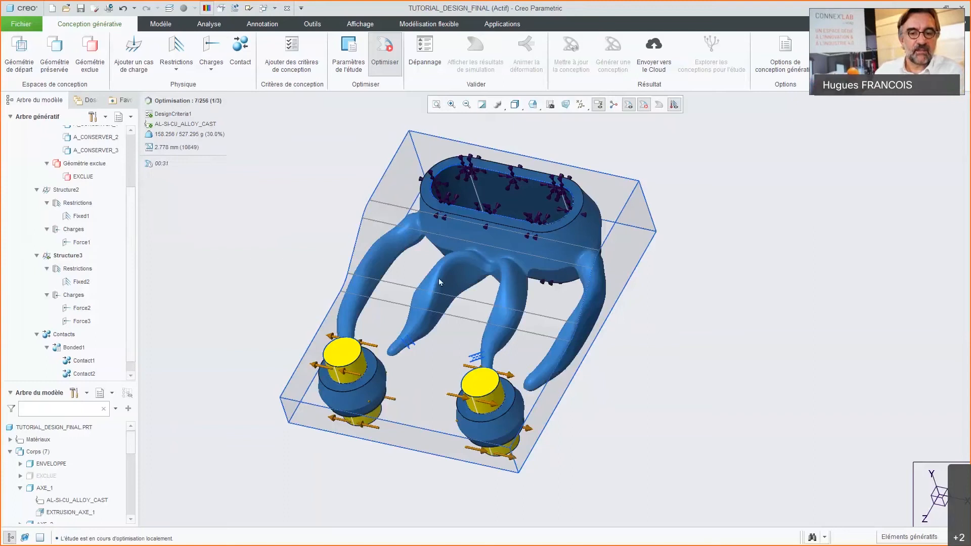
Step: Examine the arms forming between the oval collar and the two axle bosses while the optimisation runs
{"action": "mouse_move", "coordinate": [444, 255]}
{"action": "middle_mouse_down"}
{"action": "mouse_move", "coordinate": [444, 246]}
{"action": "mouse_move", "coordinate": [307, 381]}
{"action": "middle_mouse_up"}
{"action": "scroll", "coordinate": [307, 381], "scroll_direction": "up", "scroll_amount": 4}
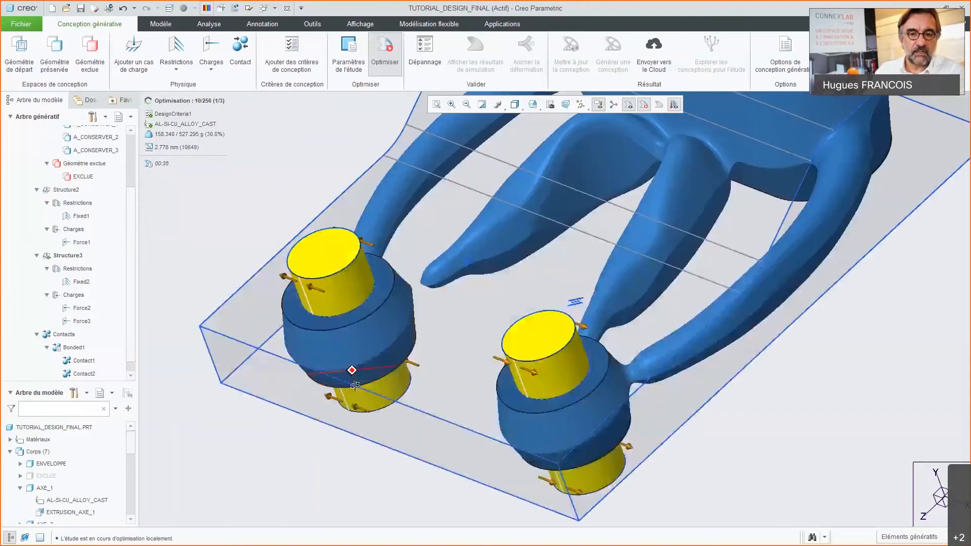
{"action": "scroll", "coordinate": [360, 382], "scroll_direction": "down", "scroll_amount": 4}
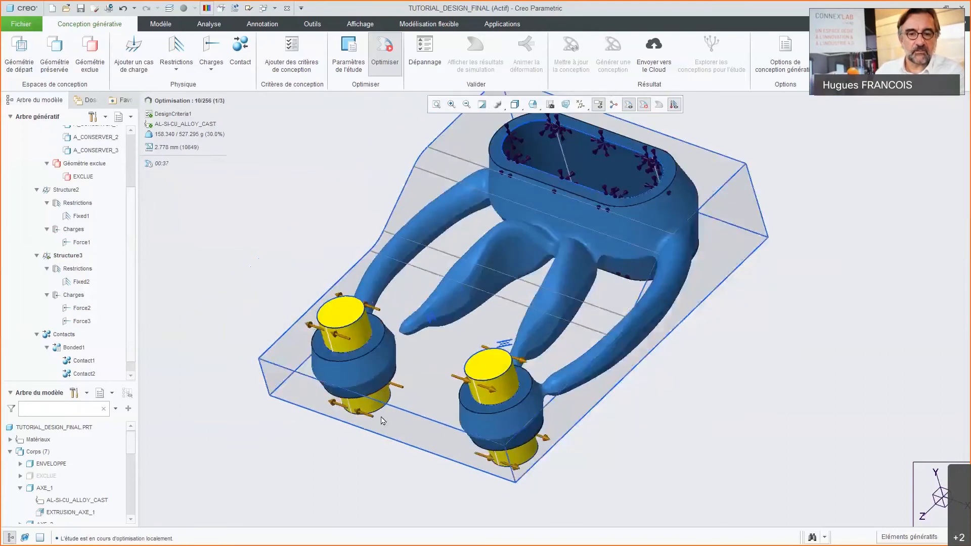
{"action": "middle_click_drag", "start_coordinate": [543, 330], "coordinate": [556, 355]}
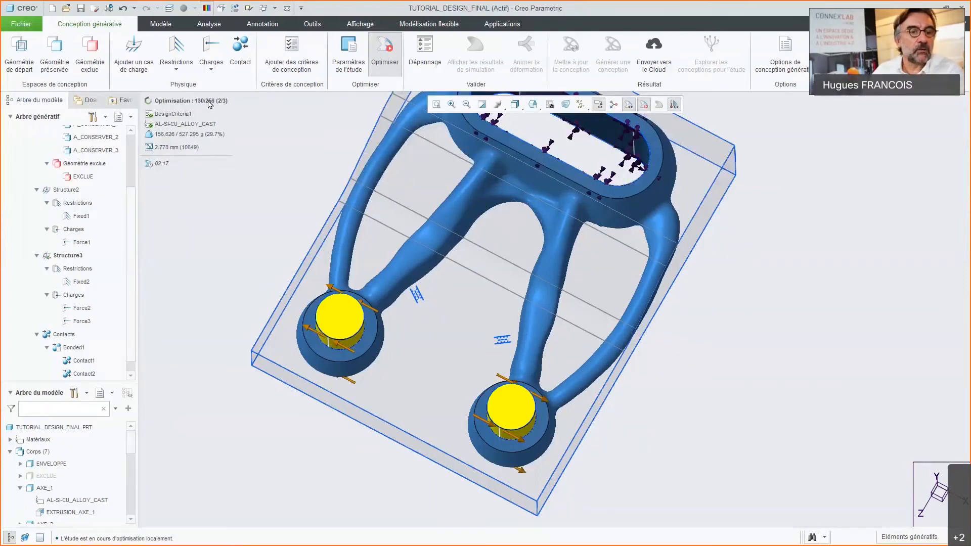
{"action": "mouse_move", "coordinate": [324, 231]}
{"action": "middle_mouse_down"}
{"action": "mouse_move", "coordinate": [335, 205]}
{"action": "mouse_move", "coordinate": [329, 222]}
{"action": "middle_mouse_up"}
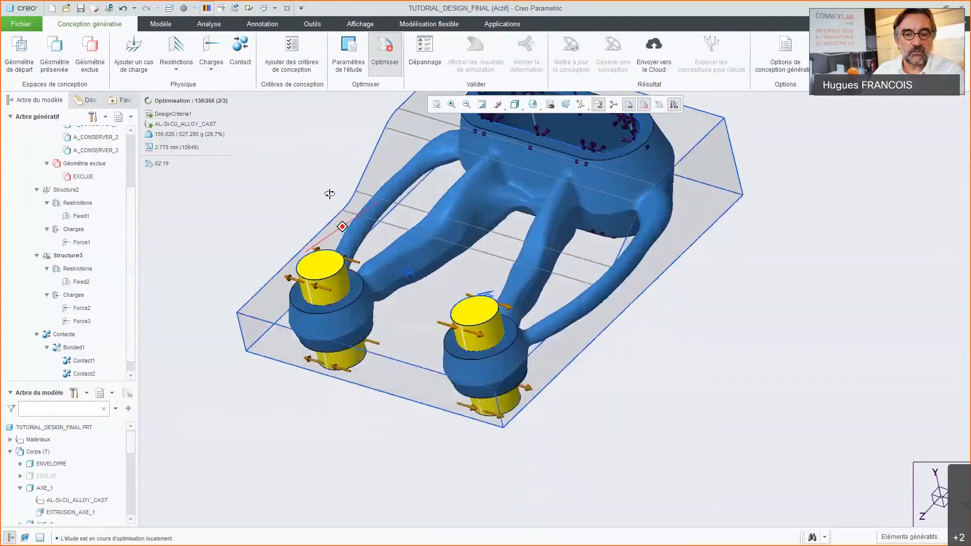
{"action": "scroll", "coordinate": [198, 213], "scroll_direction": "up", "scroll_amount": 2}
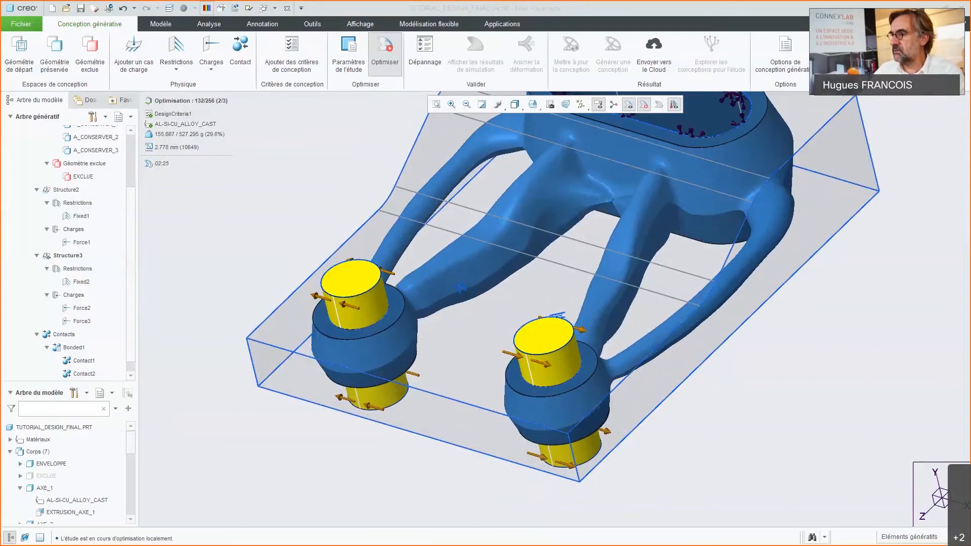
Step: Switch to Task Manager, check the NVIDIA Quadro P600 load during the optimisation, and minimise the window
{"action": "key", "text": "alt+Tab"}
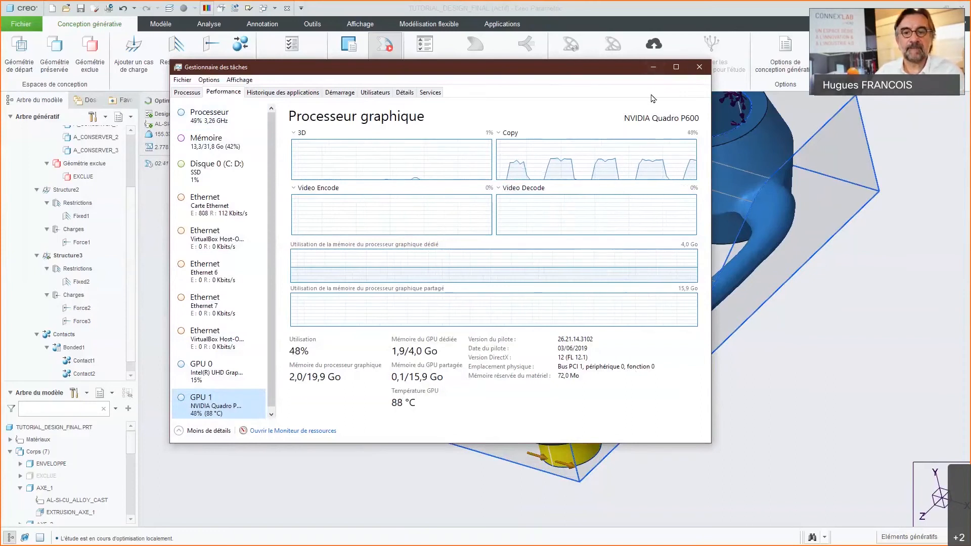
{"action": "left_click_drag", "start_coordinate": [645, 68], "coordinate": [669, 79]}
{"action": "left_click", "coordinate": [678, 79]}
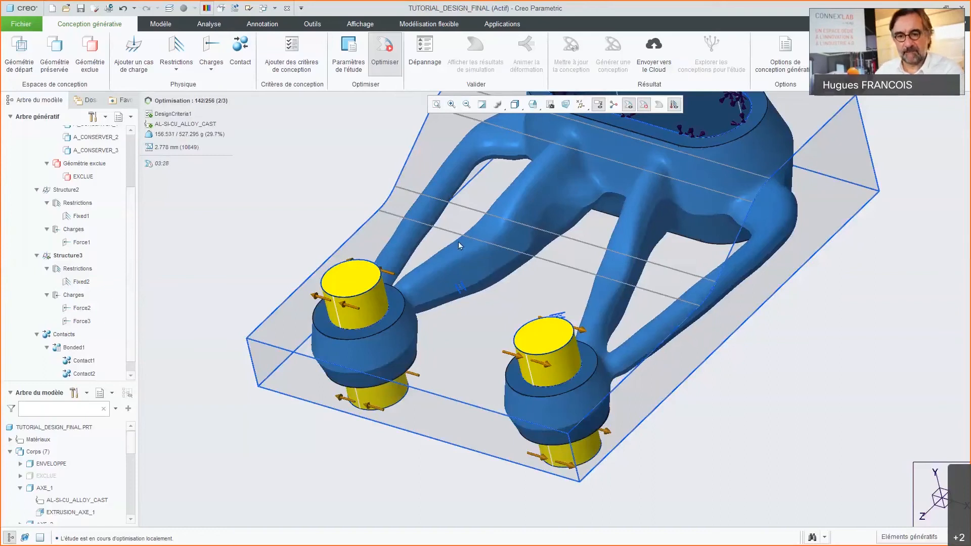
Step: Inspect the evolving four-arm shape from above and at an angle, checking that the excluded region between the bosses is clear
{"action": "mouse_move", "coordinate": [458, 241]}
{"action": "middle_mouse_down"}
{"action": "mouse_move", "coordinate": [430, 265]}
{"action": "mouse_move", "coordinate": [481, 274]}
{"action": "mouse_move", "coordinate": [471, 268]}
{"action": "mouse_move", "coordinate": [514, 330]}
{"action": "mouse_move", "coordinate": [509, 343]}
{"action": "middle_mouse_up"}
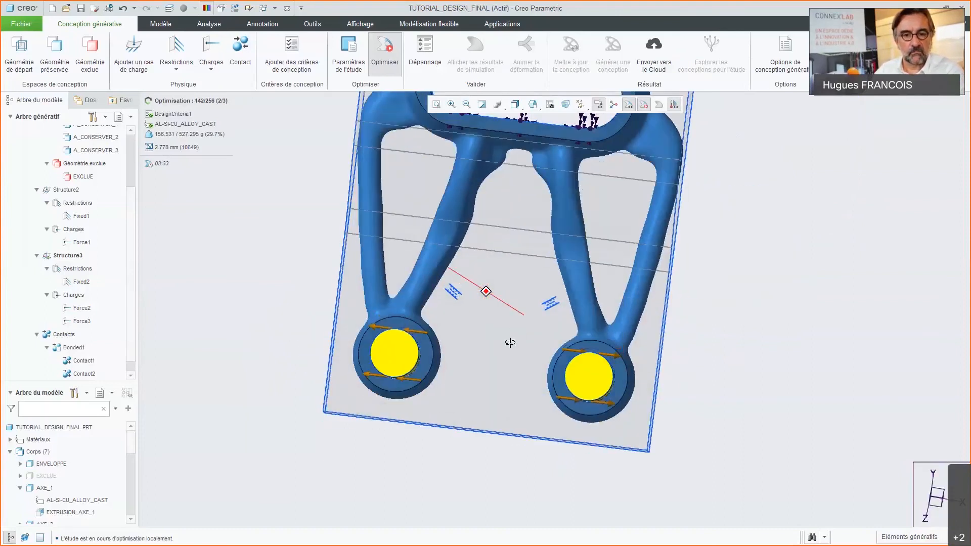
{"action": "scroll", "coordinate": [506, 364], "scroll_direction": "down", "scroll_amount": 3}
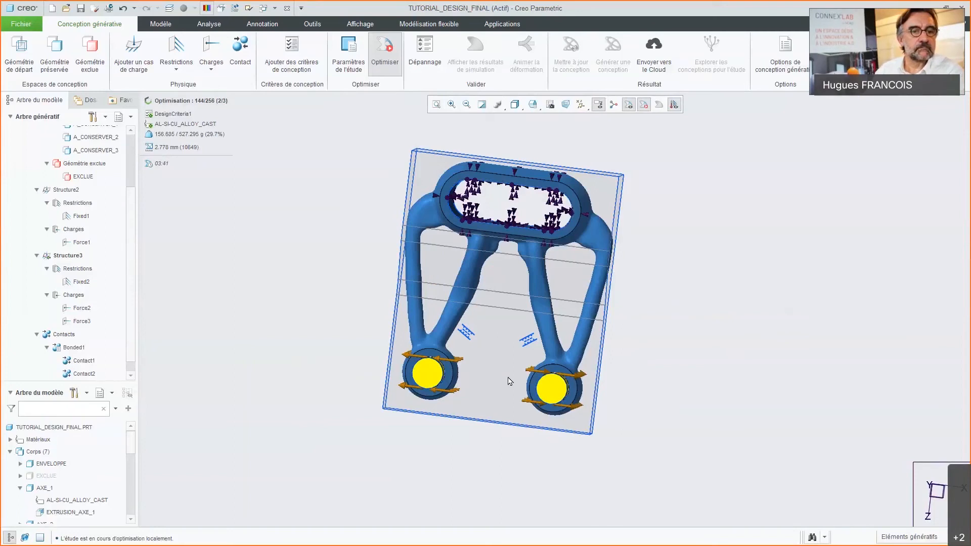
{"action": "mouse_move", "coordinate": [520, 368]}
{"action": "middle_mouse_down"}
{"action": "mouse_move", "coordinate": [510, 307]}
{"action": "mouse_move", "coordinate": [507, 334]}
{"action": "middle_mouse_up"}
{"action": "scroll", "coordinate": [508, 334], "scroll_direction": "up", "scroll_amount": 2}
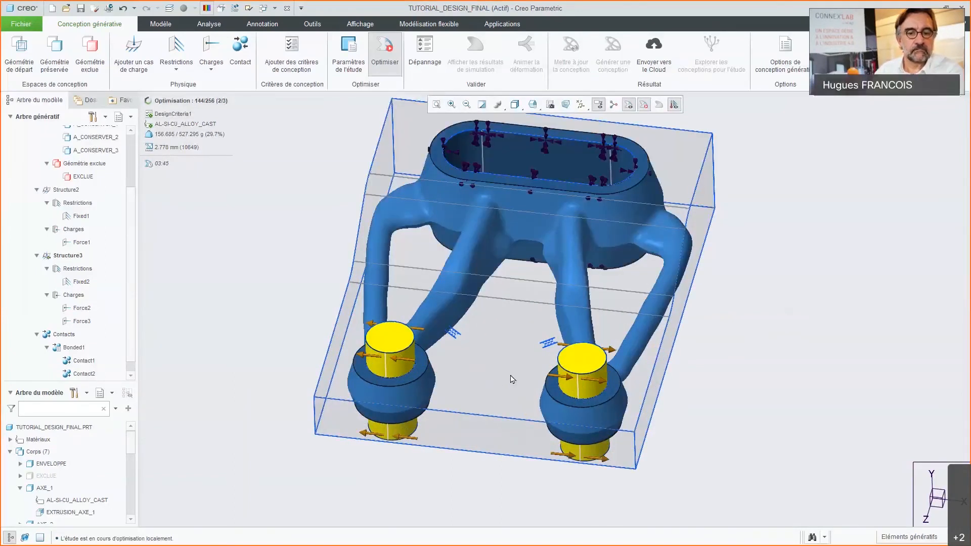
{"action": "middle_click_drag", "start_coordinate": [515, 353], "coordinate": [502, 359]}
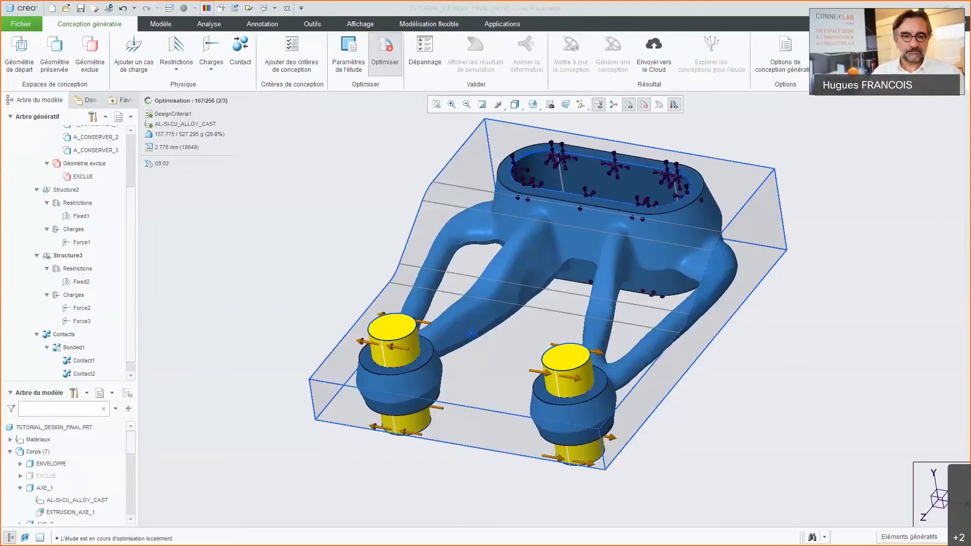
Step: Switch to the slide presentation and advance from the hardware requirements to the cloud-based generative design slide
{"action": "key", "text": "alt+Tab"}
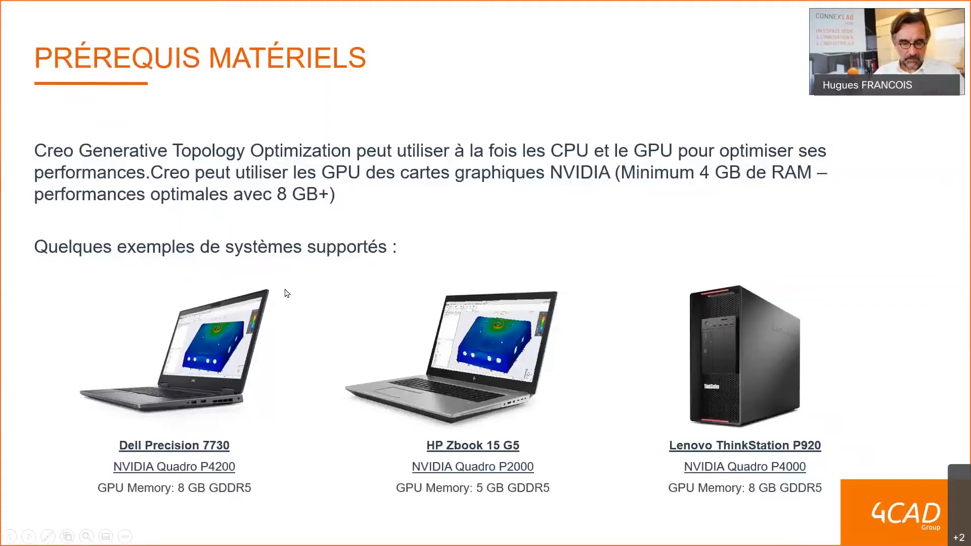
{"action": "key", "text": "Right"}
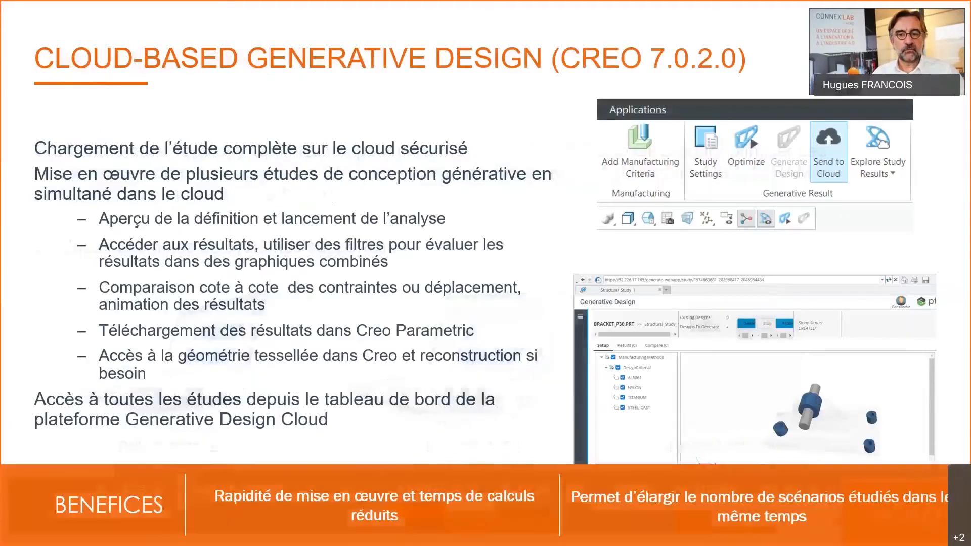